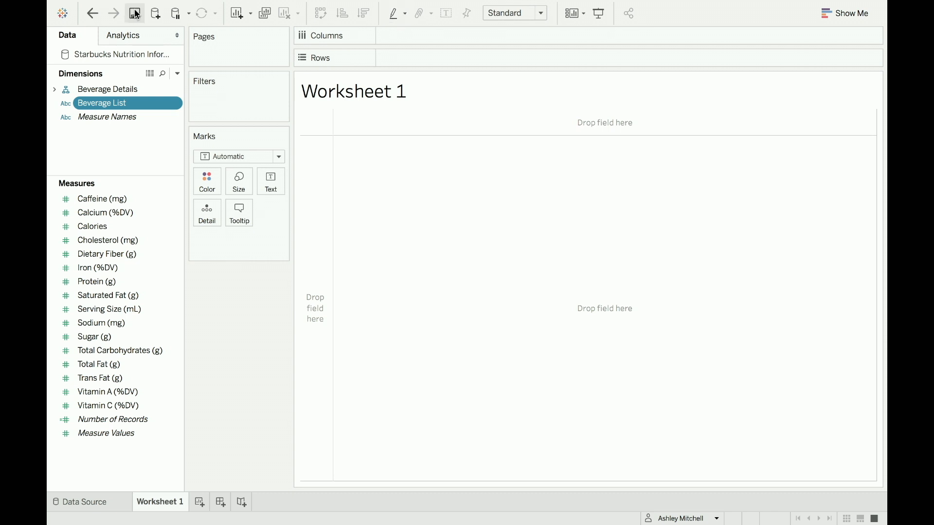
{"action": "left_click", "coordinate": [152, 117], "text": "ctrl"}
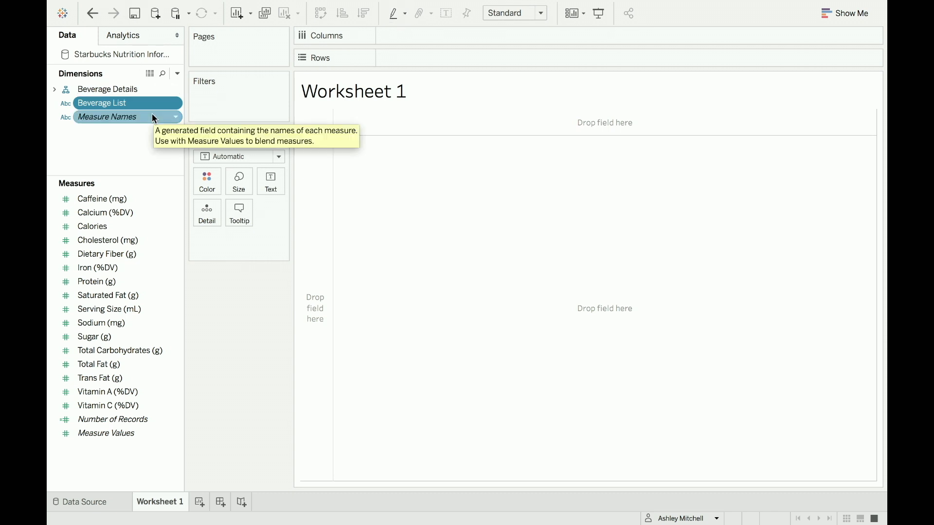
{"action": "left_click", "coordinate": [152, 118], "text": "ctrl"}
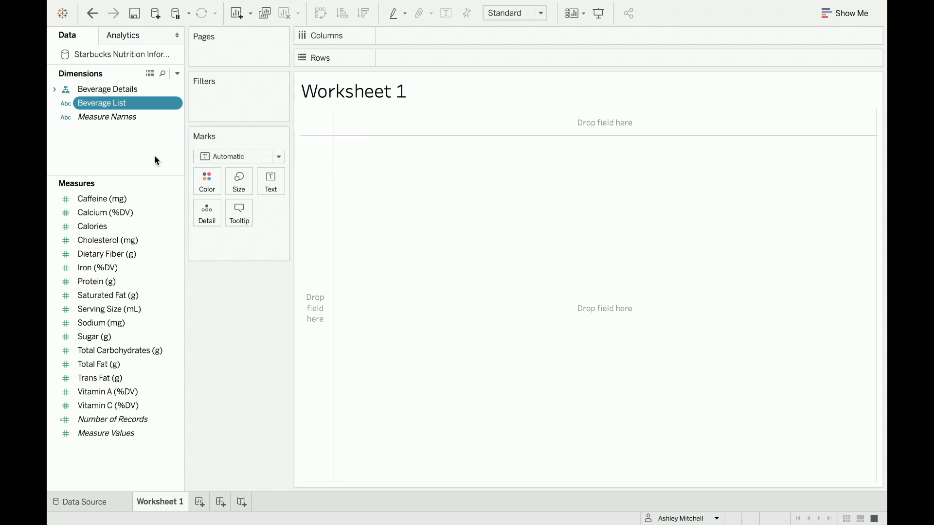
{"action": "left_click", "coordinate": [141, 226], "text": "ctrl"}
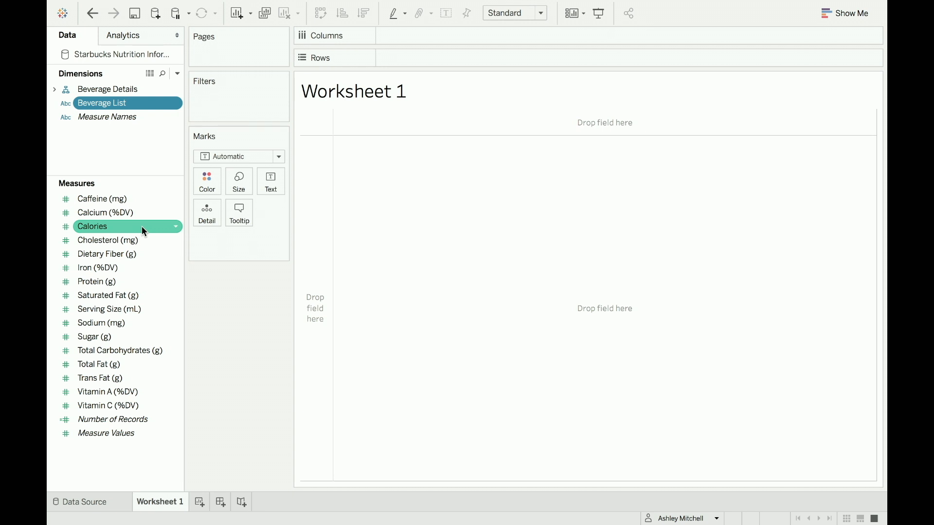
{"action": "left_click", "coordinate": [141, 226], "text": "ctrl"}
- List the Beverage List values as rows in the view, widen their column, and look through the entries
{"action": "left_click_drag", "start_coordinate": [127, 103], "coordinate": [452, 198]}
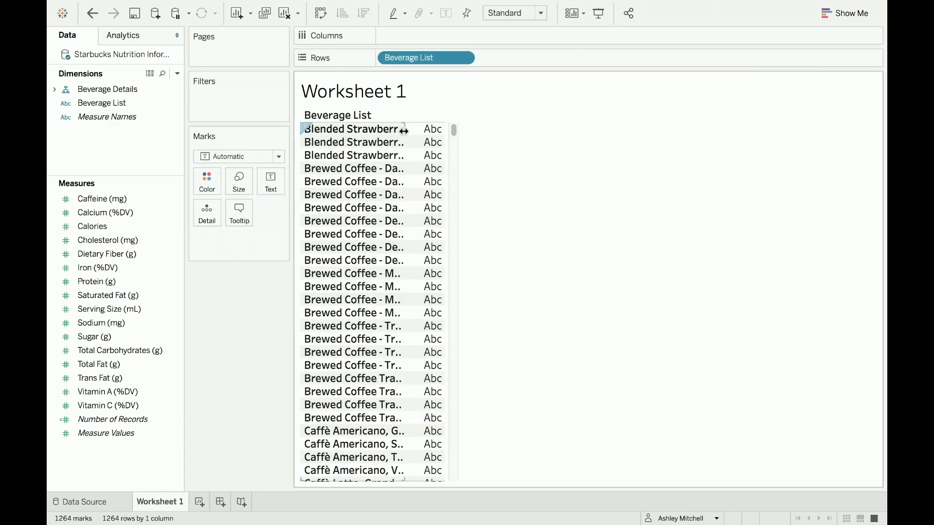
{"action": "left_click_drag", "start_coordinate": [404, 131], "coordinate": [510, 141]}
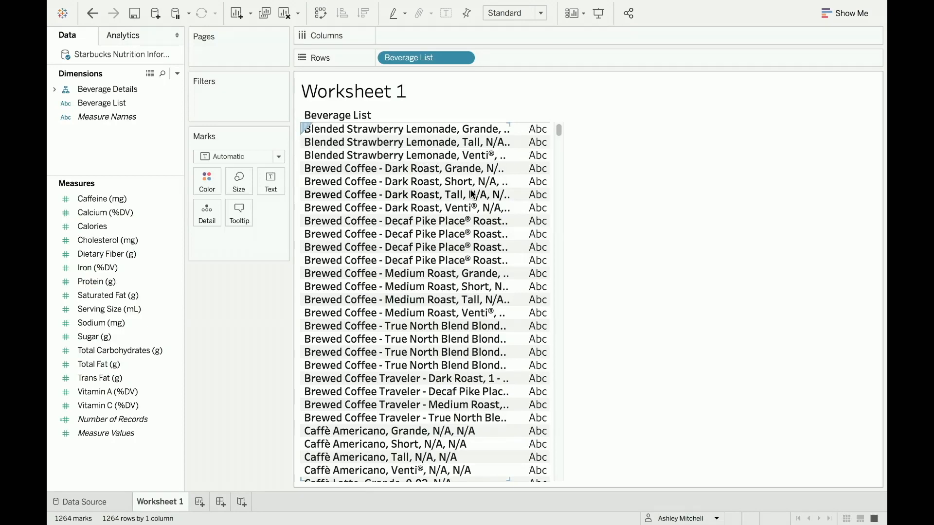
{"action": "scroll", "coordinate": [473, 194], "scroll_direction": "down", "scroll_amount": 5}
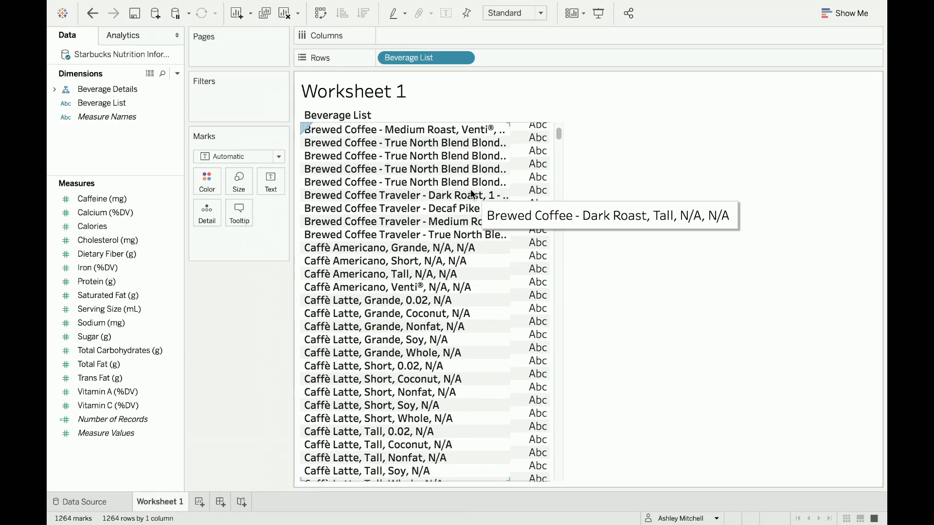
{"action": "scroll", "coordinate": [473, 195], "scroll_direction": "down", "scroll_amount": 2}
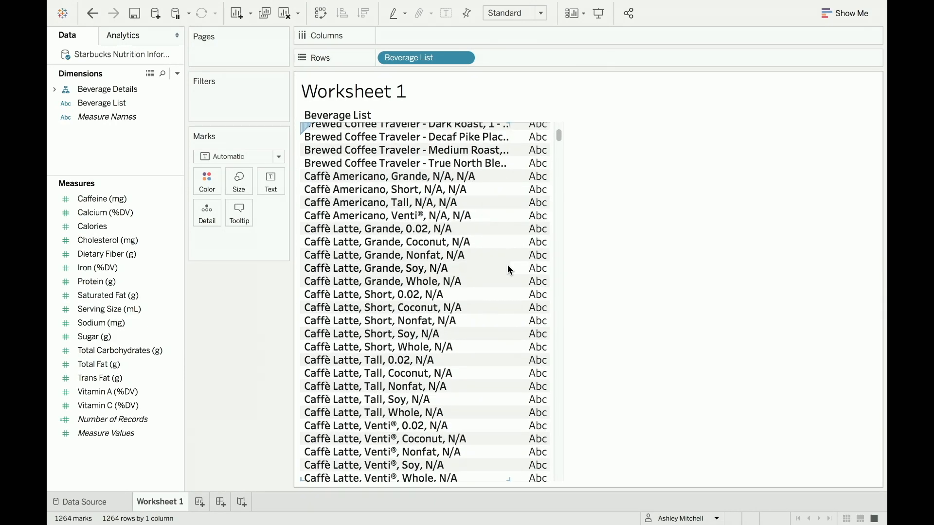
{"action": "scroll", "coordinate": [511, 265], "scroll_direction": "down", "scroll_amount": 3}
{"action": "scroll", "coordinate": [524, 238], "scroll_direction": "up", "scroll_amount": 10}
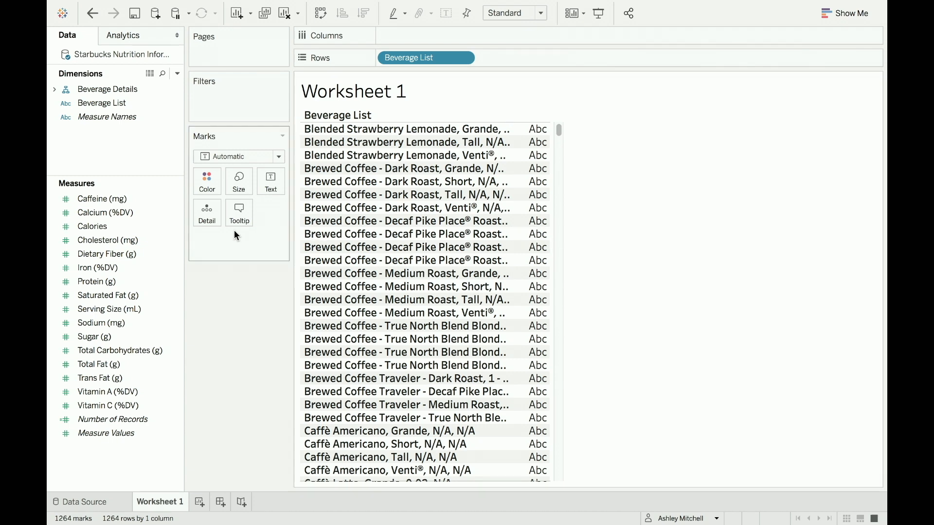
- Add the Caffeine (mg), Calories, Sugar (g) and Total Fat (g) measures to the beverage table
{"action": "left_click", "coordinate": [115, 198]}
{"action": "double_click", "coordinate": [114, 197]}
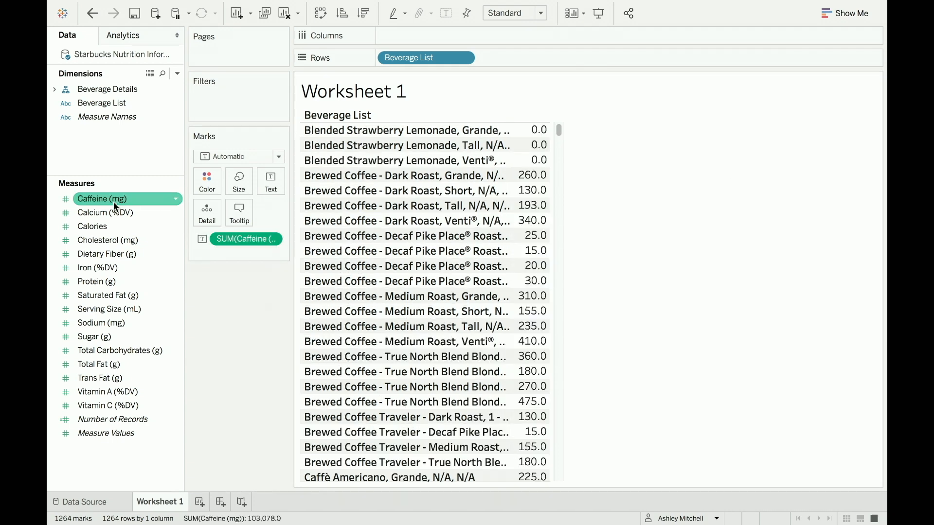
{"action": "double_click", "coordinate": [109, 222]}
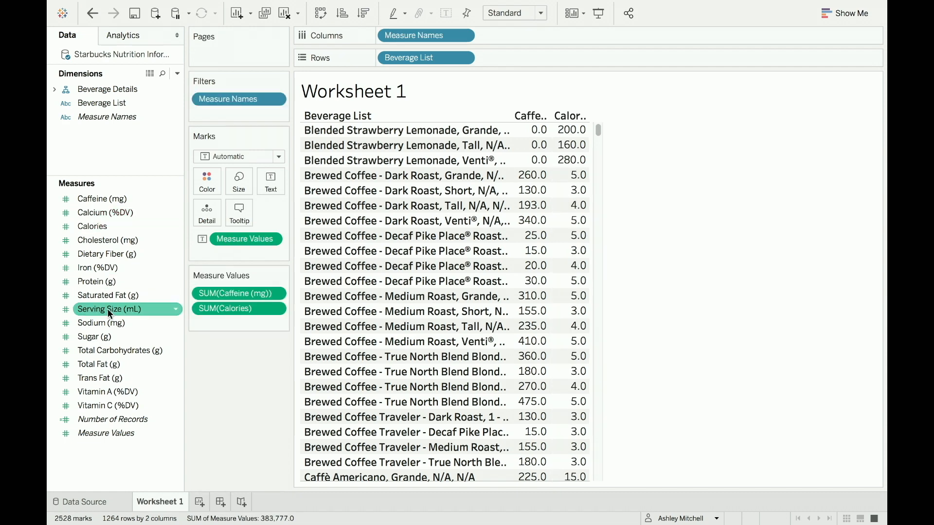
{"action": "double_click", "coordinate": [111, 337]}
{"action": "double_click", "coordinate": [114, 363]}
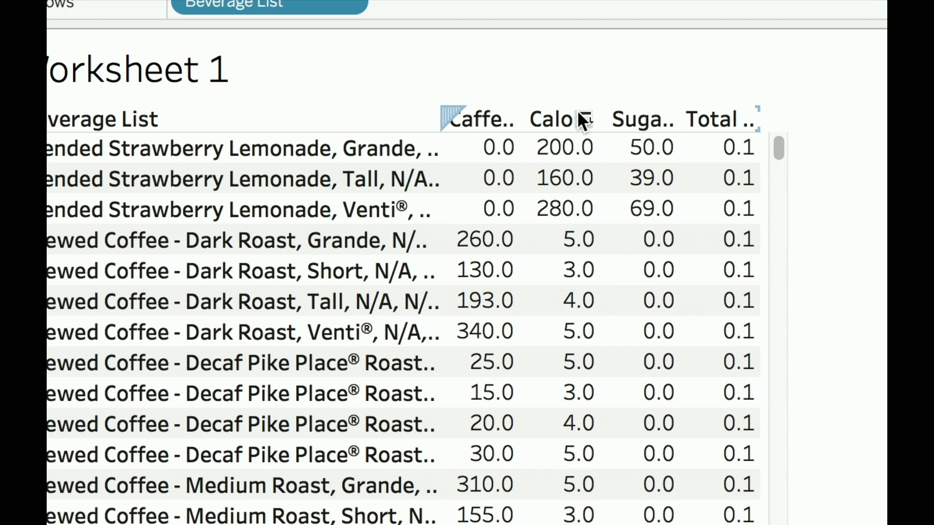
- Widen the measure columns and move the Calories column ahead of Caffeine
{"action": "left_click_drag", "start_coordinate": [551, 119], "coordinate": [557, 120]}
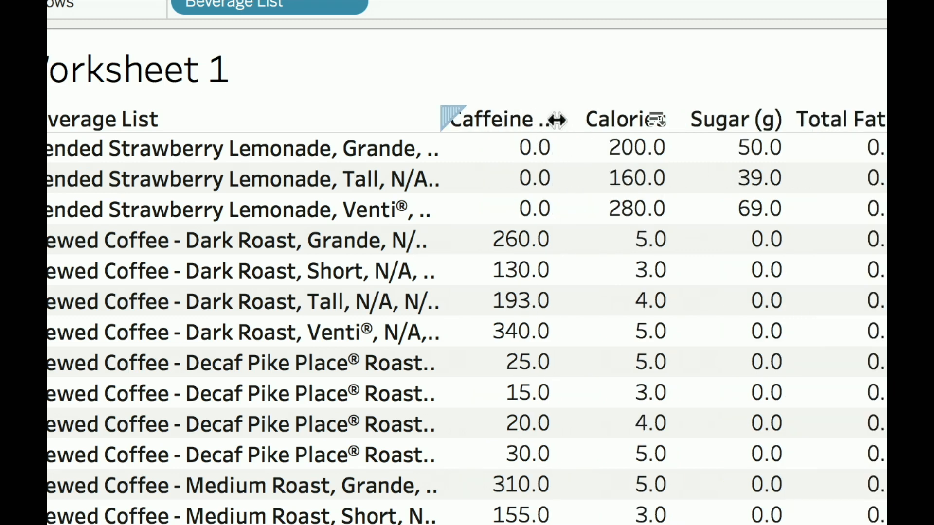
{"action": "left_click_drag", "start_coordinate": [631, 117], "coordinate": [477, 121]}
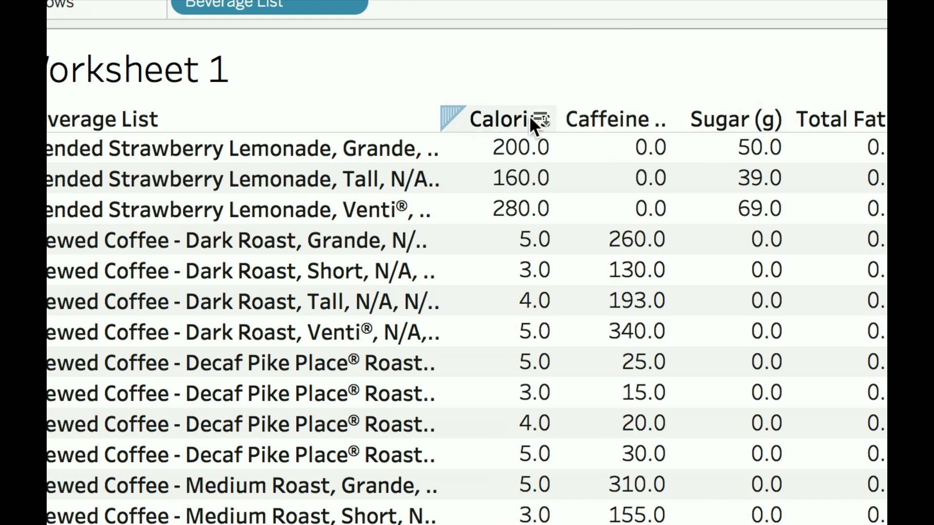
- Sort the beverages in descending order of Calories and look through the sorted list
{"action": "left_click", "coordinate": [543, 117]}
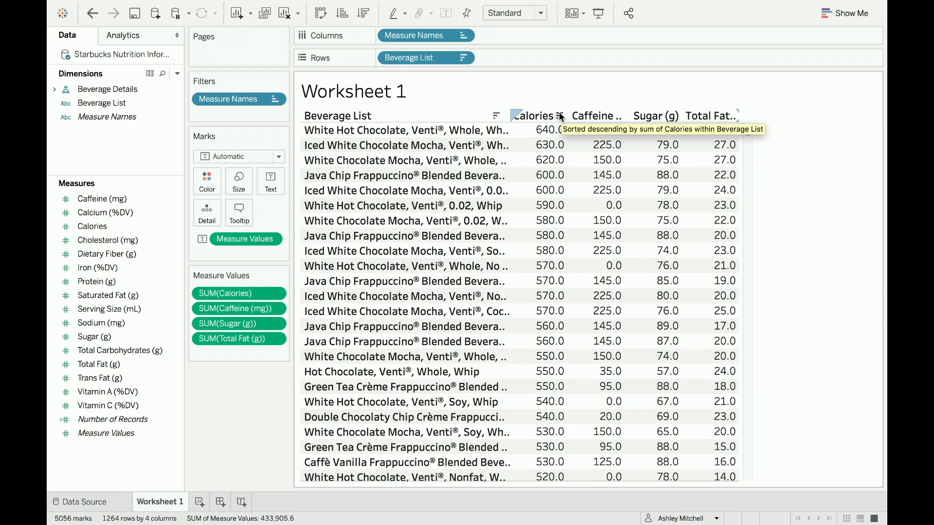
{"action": "scroll", "coordinate": [554, 174], "scroll_direction": "down", "scroll_amount": 3}
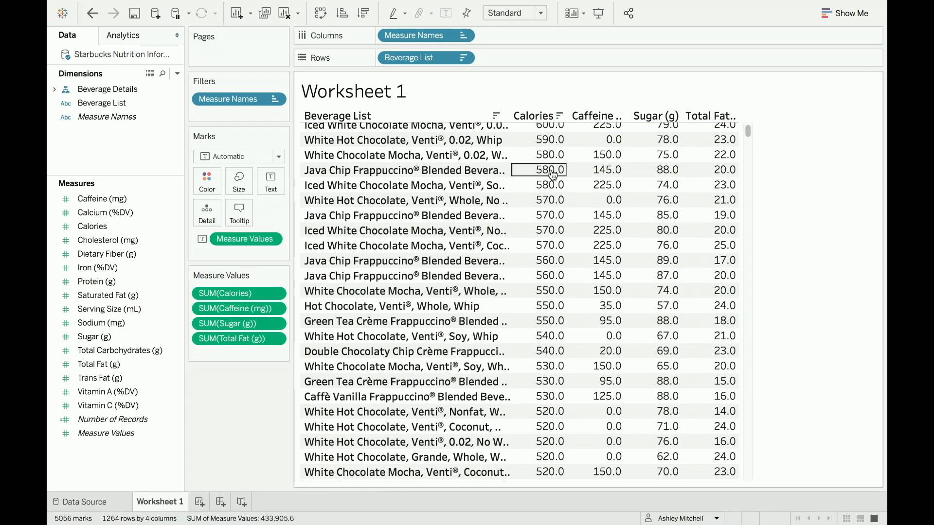
{"action": "scroll", "coordinate": [553, 175], "scroll_direction": "down", "scroll_amount": 1}
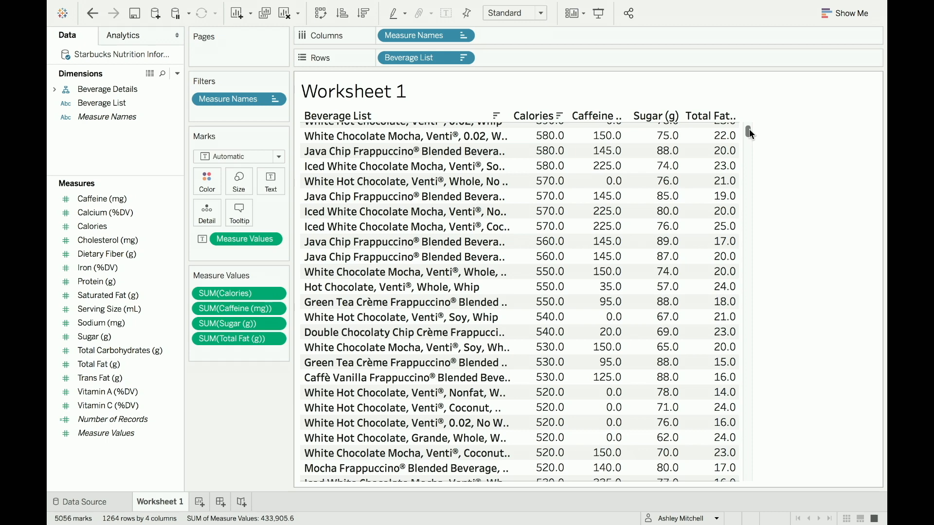
{"action": "left_click_drag", "start_coordinate": [749, 129], "coordinate": [749, 147]}
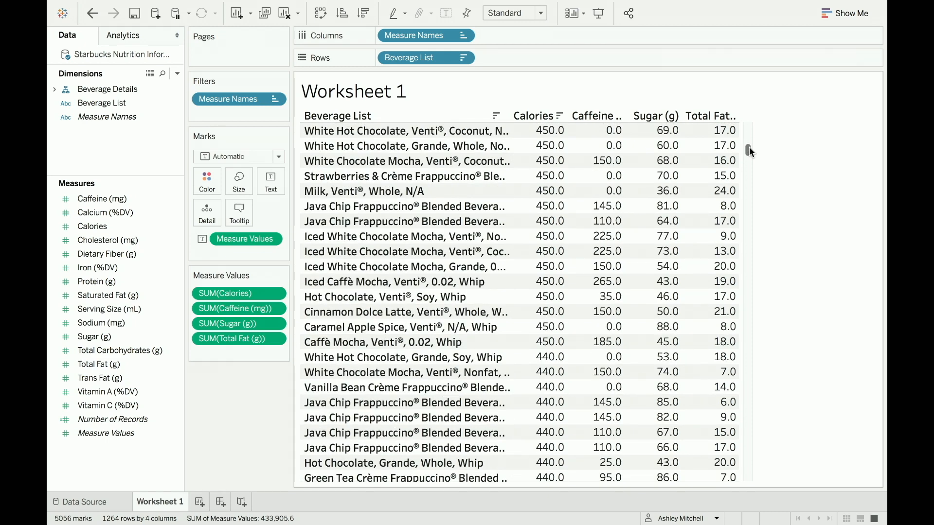
- Rename the Worksheet 1 sheet as Drink List
{"action": "double_click", "coordinate": [174, 502]}
{"action": "type", "text": "Dringk"}
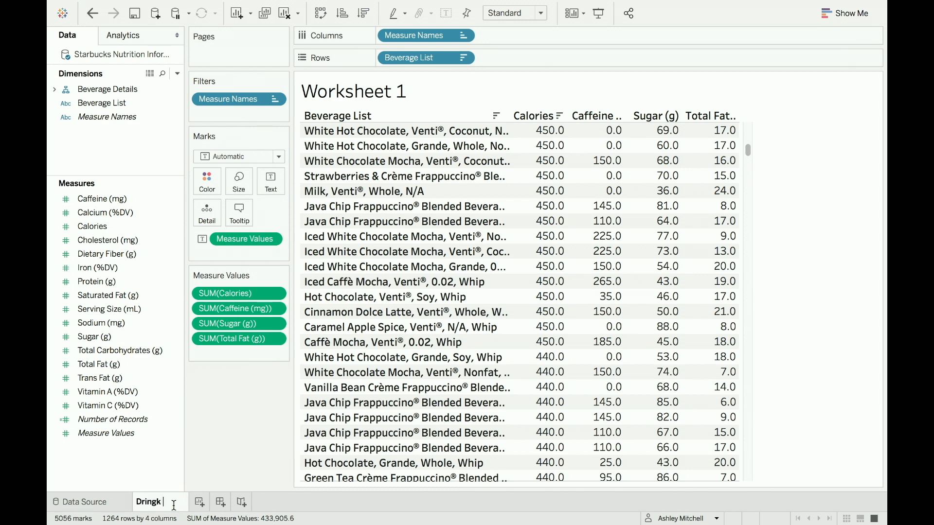
{"action": "key", "text": "BackSpace"}
{"action": "key", "text": "BackSpace"}
{"action": "type", "text": "k List"}
{"action": "key", "text": "Return"}
- Add a new worksheet and name it Drink Chart
{"action": "left_click", "coordinate": [188, 504]}
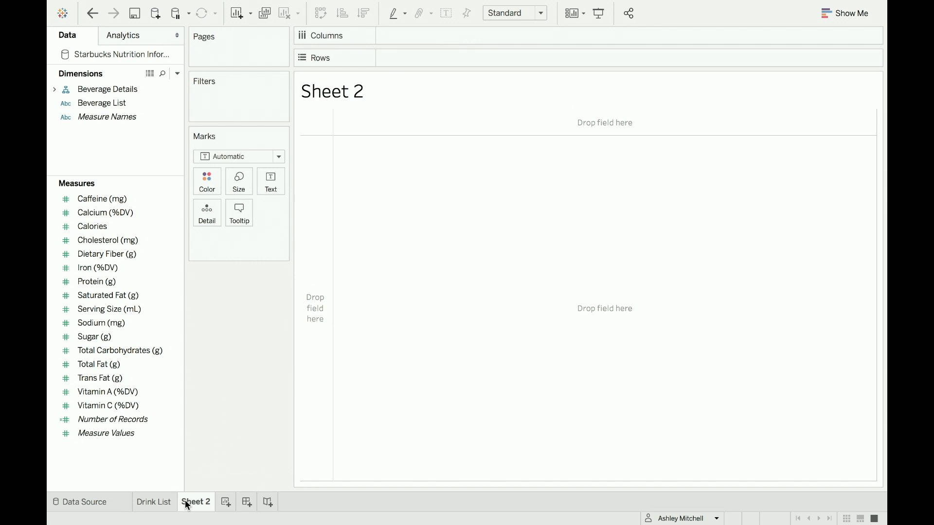
{"action": "double_click", "coordinate": [187, 505]}
{"action": "type", "text": "Drink Chart"}
{"action": "key", "text": "Return"}
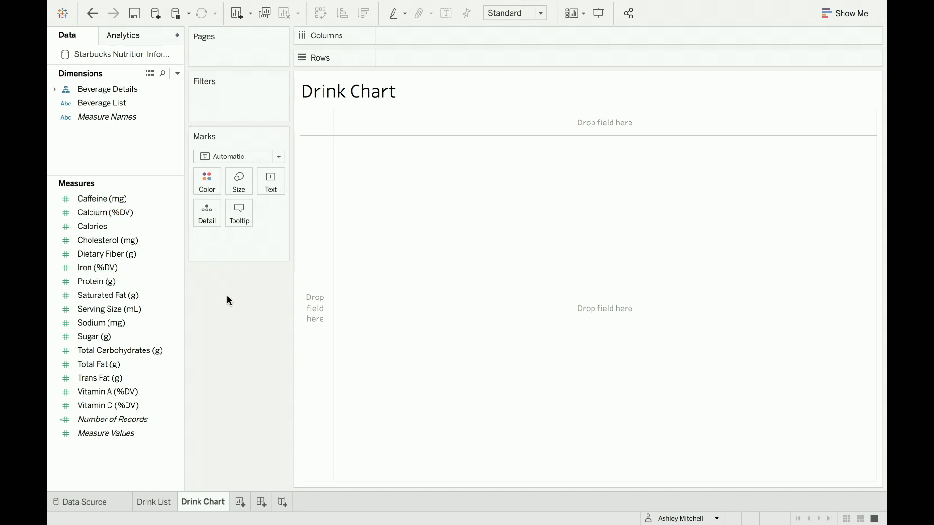
- Build a scatter plot of Calories on rows against Sugar (g) on columns, with one mark per Beverage List value
{"action": "double_click", "coordinate": [114, 229]}
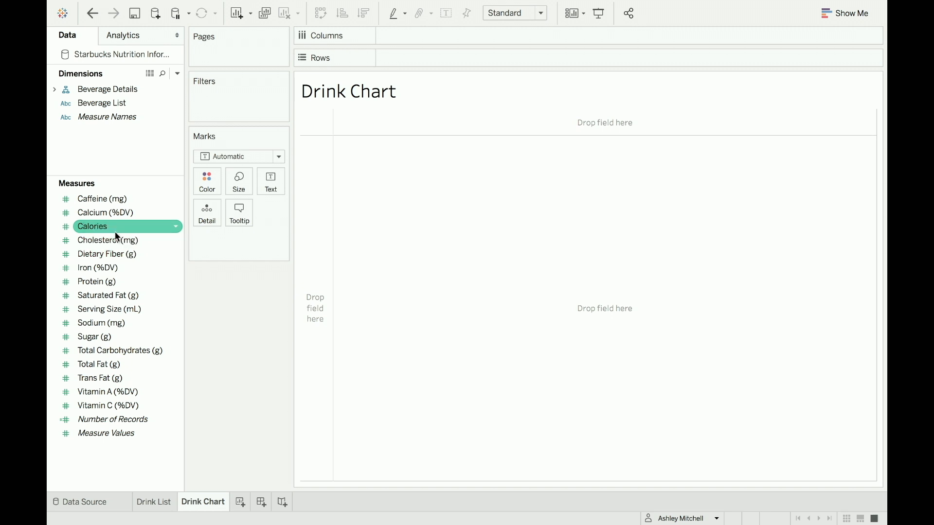
{"action": "double_click", "coordinate": [122, 337]}
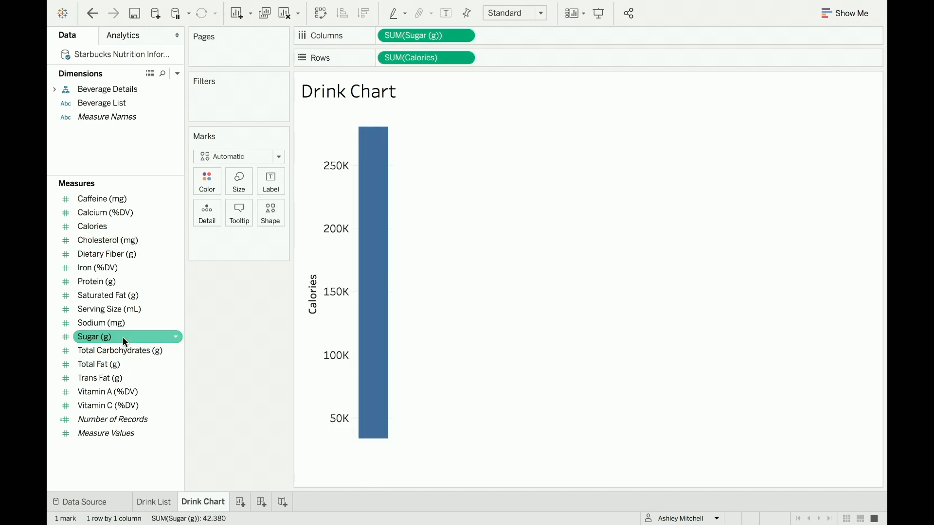
{"action": "left_click_drag", "start_coordinate": [118, 106], "coordinate": [490, 231]}
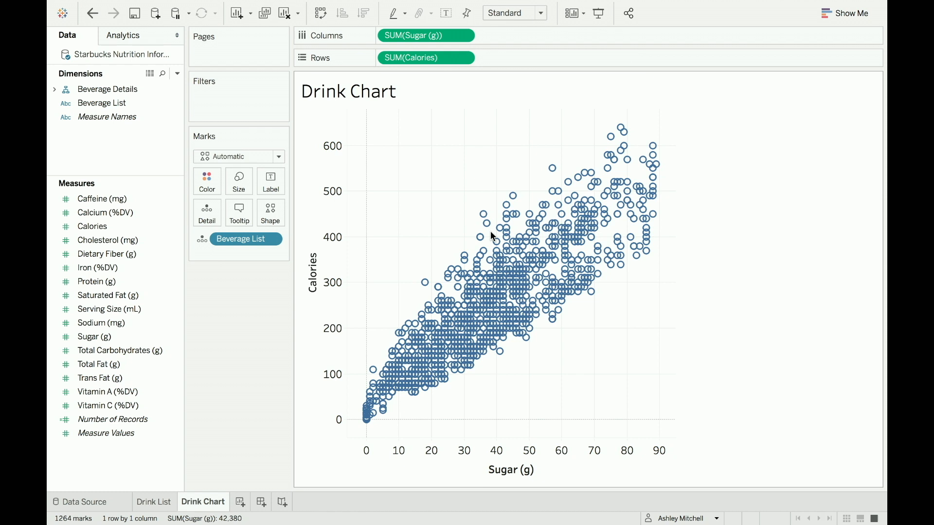
- Change the scatter plot's marks to filled circles
{"action": "left_click", "coordinate": [266, 213]}
{"action": "left_click", "coordinate": [268, 270]}
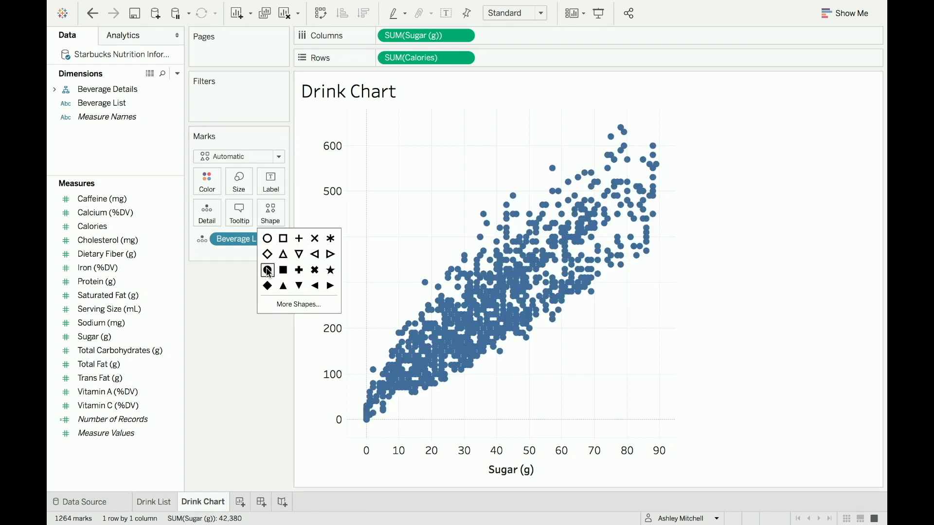
{"action": "left_click", "coordinate": [234, 329]}
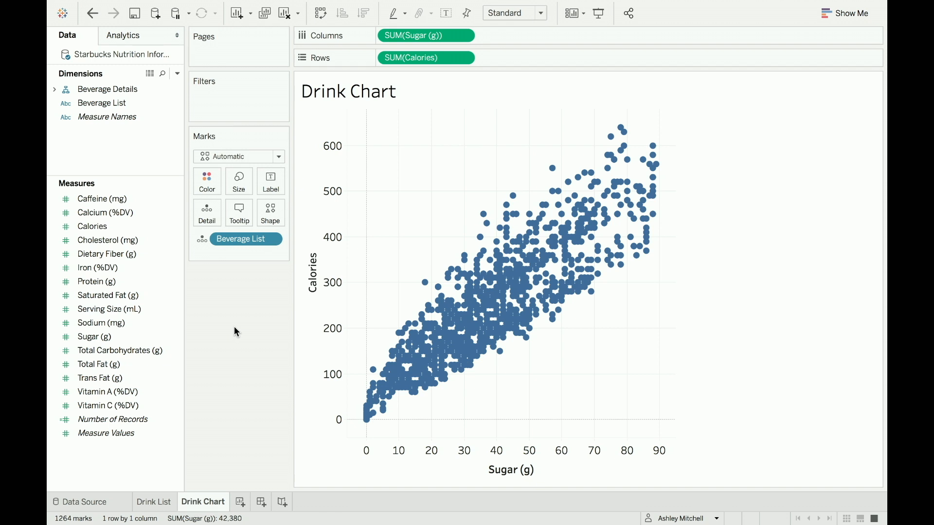
- Start creating a set from Beverage List, choose its members with Select from list, and deselect all of them
{"action": "left_click", "coordinate": [175, 103]}
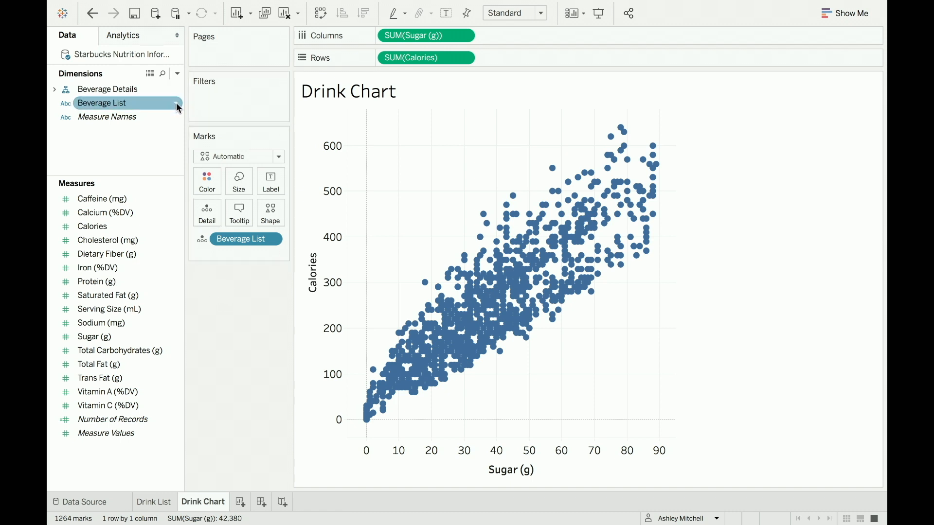
{"action": "left_click", "coordinate": [178, 104]}
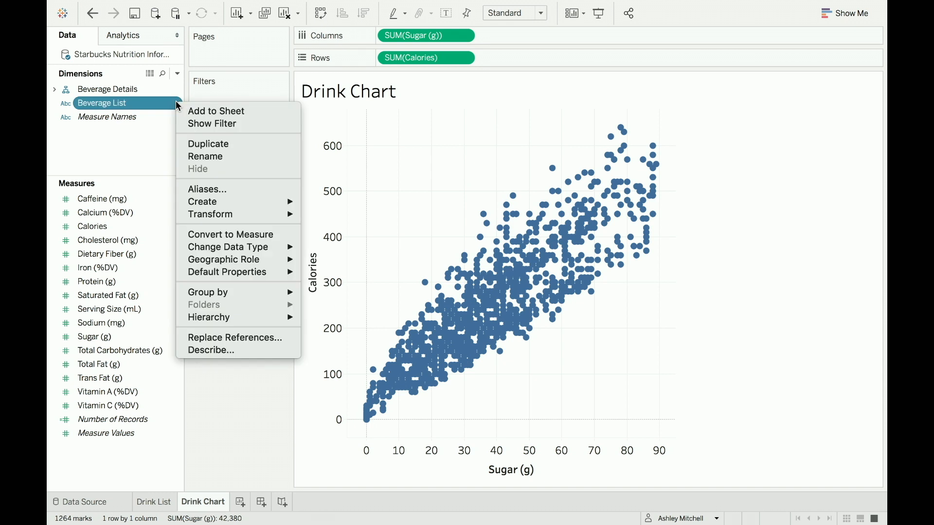
{"action": "mouse_move", "coordinate": [206, 202]}
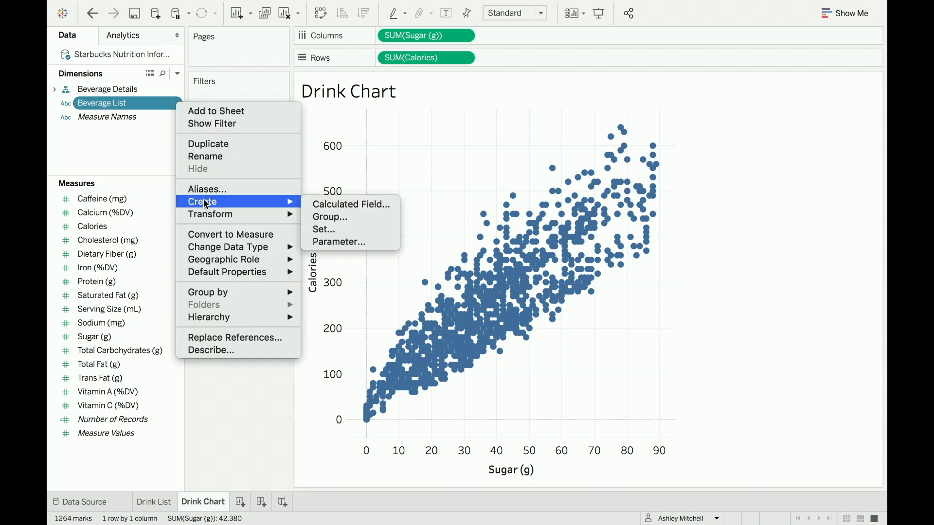
{"action": "left_click", "coordinate": [315, 230]}
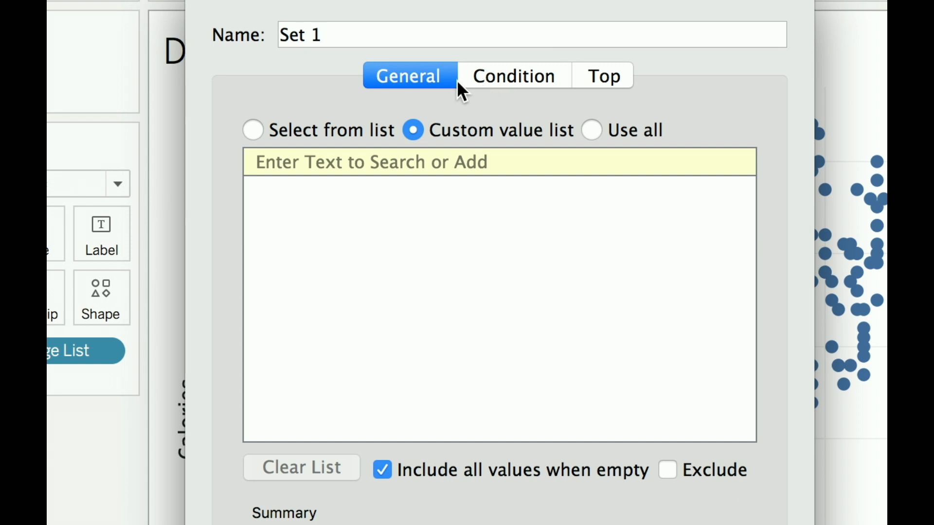
{"action": "left_click", "coordinate": [345, 135]}
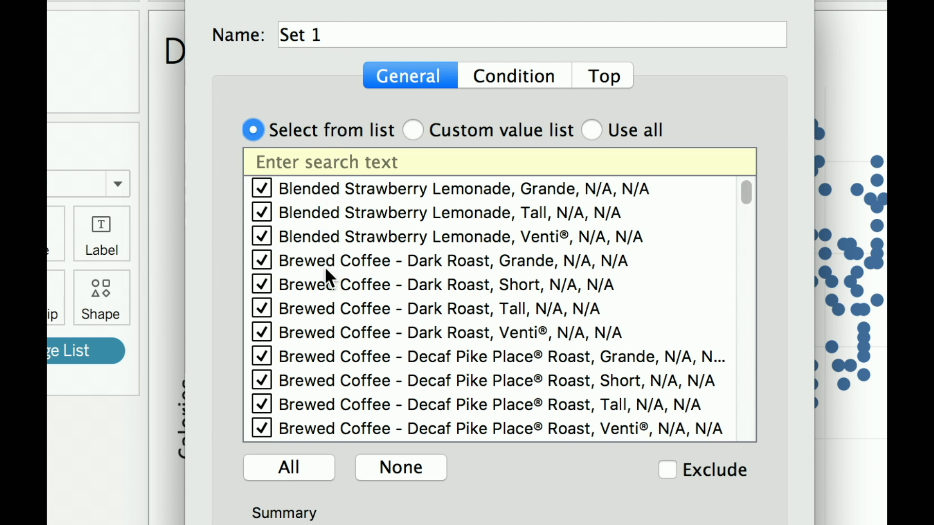
{"action": "left_click", "coordinate": [385, 473]}
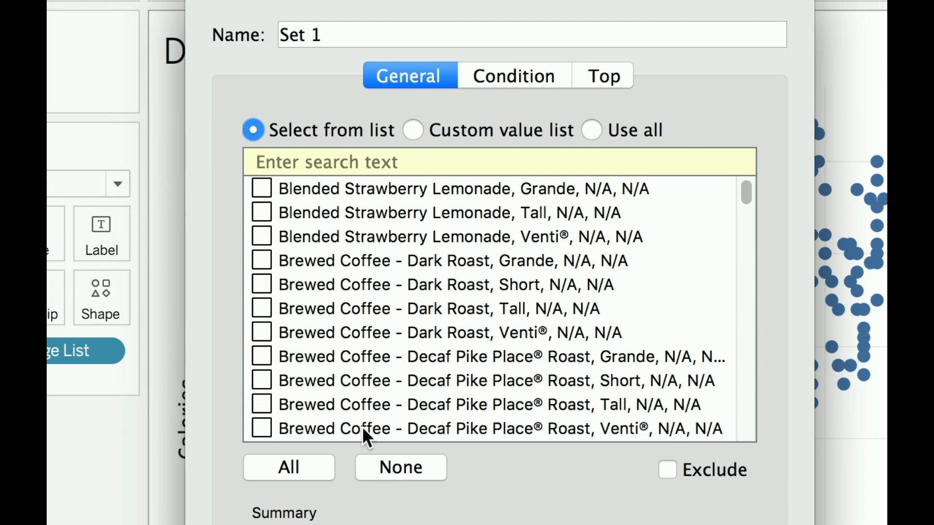
- Search the Beverage List members for "mocha" and include every matching drink in the set
{"action": "scroll", "coordinate": [405, 389], "scroll_direction": "down", "scroll_amount": 5}
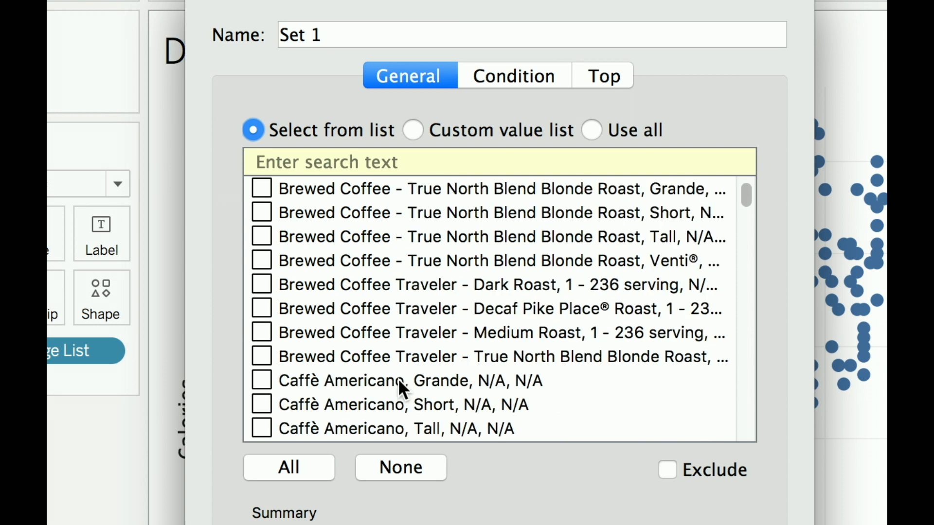
{"action": "scroll", "coordinate": [402, 389], "scroll_direction": "up", "scroll_amount": 3}
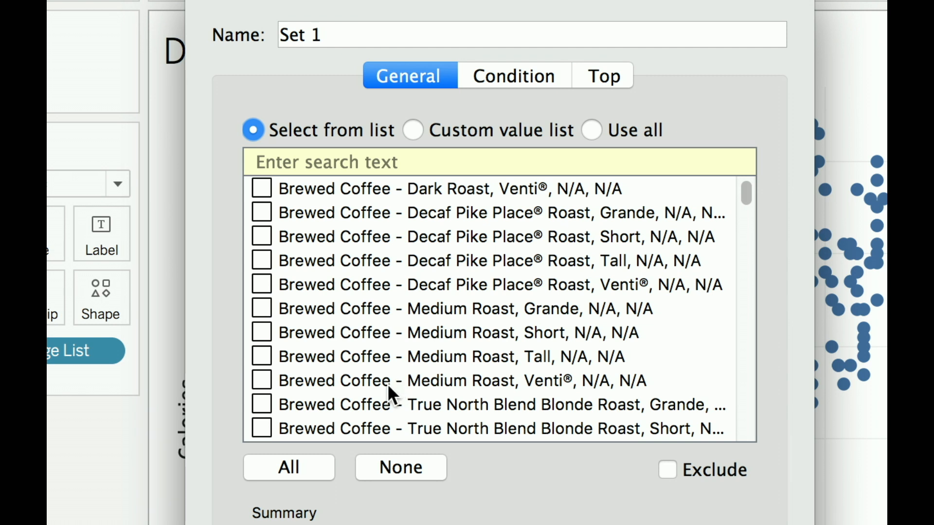
{"action": "left_click", "coordinate": [425, 164]}
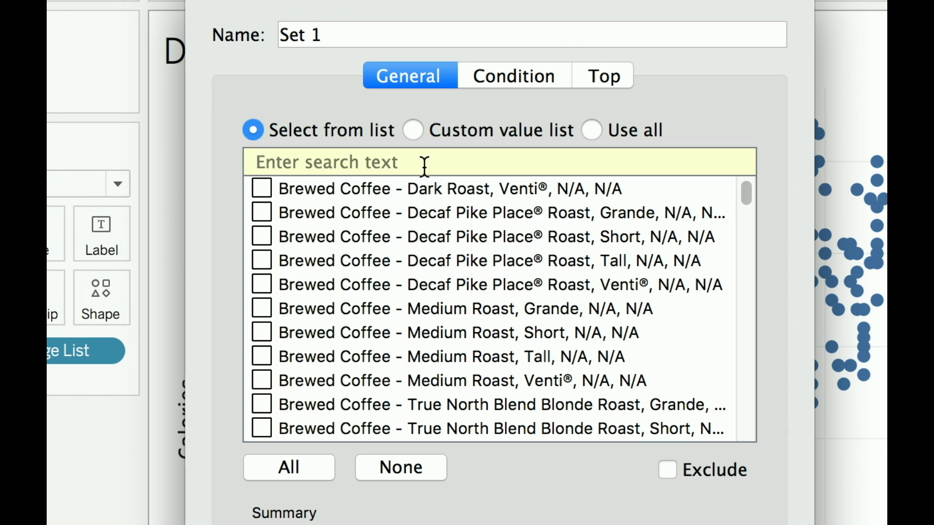
{"action": "type", "text": "mocha"}
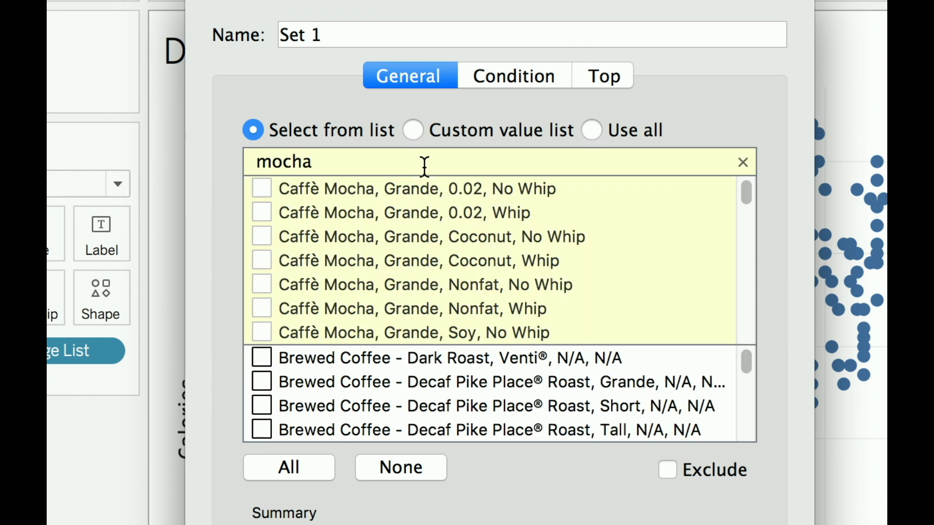
{"action": "scroll", "coordinate": [435, 225], "scroll_direction": "down", "scroll_amount": 3}
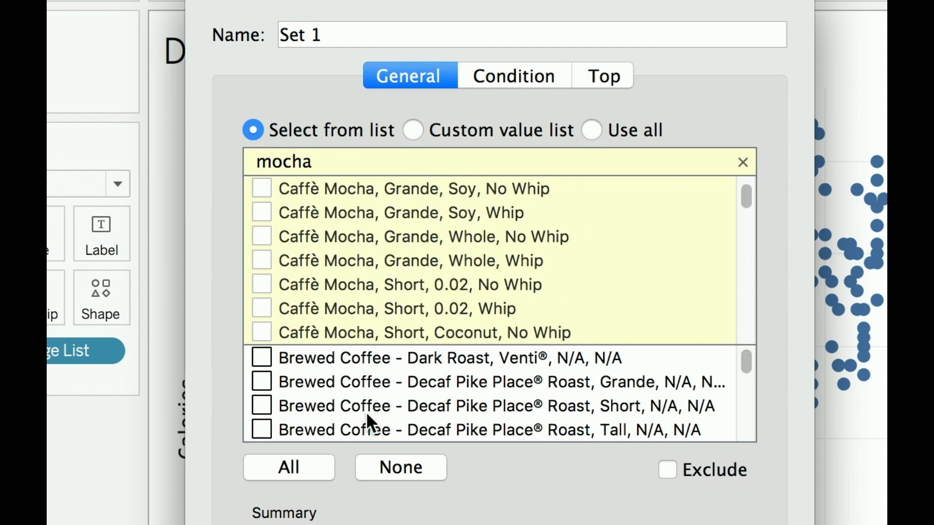
{"action": "left_click", "coordinate": [312, 467]}
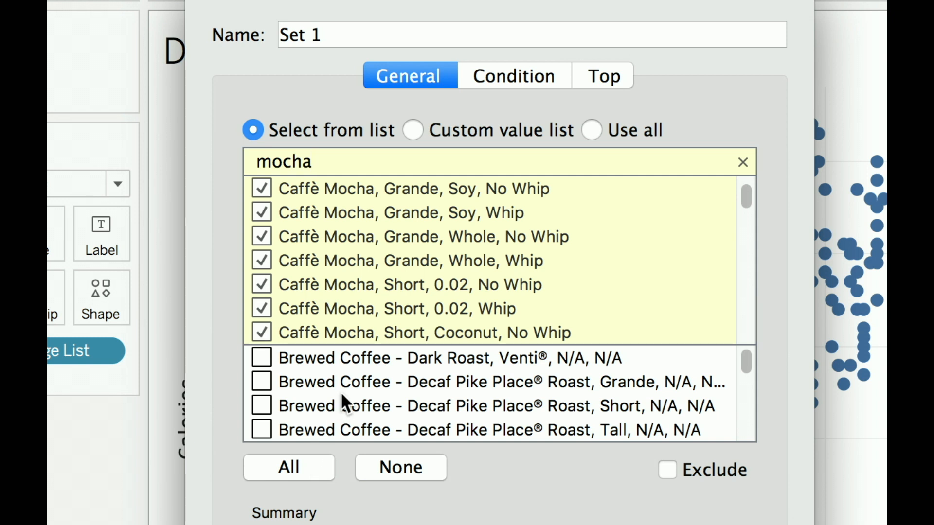
- Name the set Mochas and create it
{"action": "left_click", "coordinate": [361, 30]}
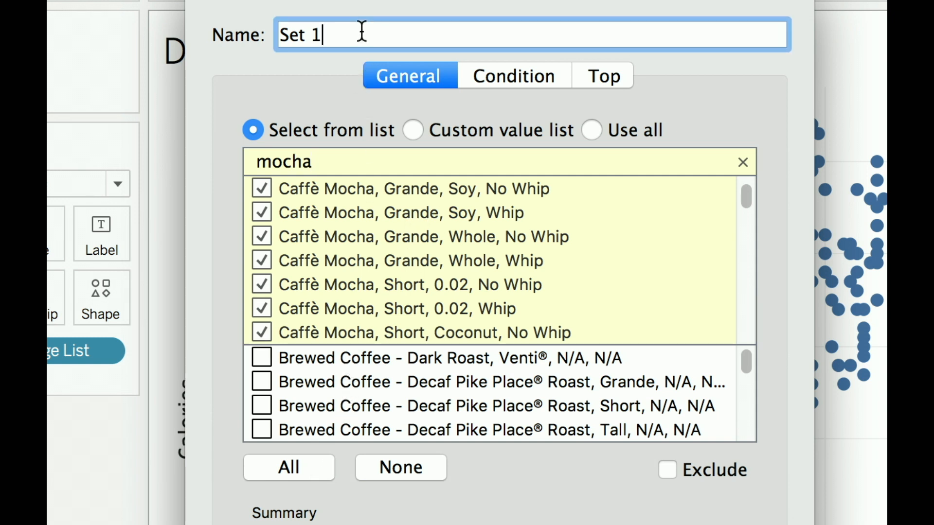
{"action": "triple_click", "coordinate": [349, 32]}
{"action": "type", "text": "Mochas"}
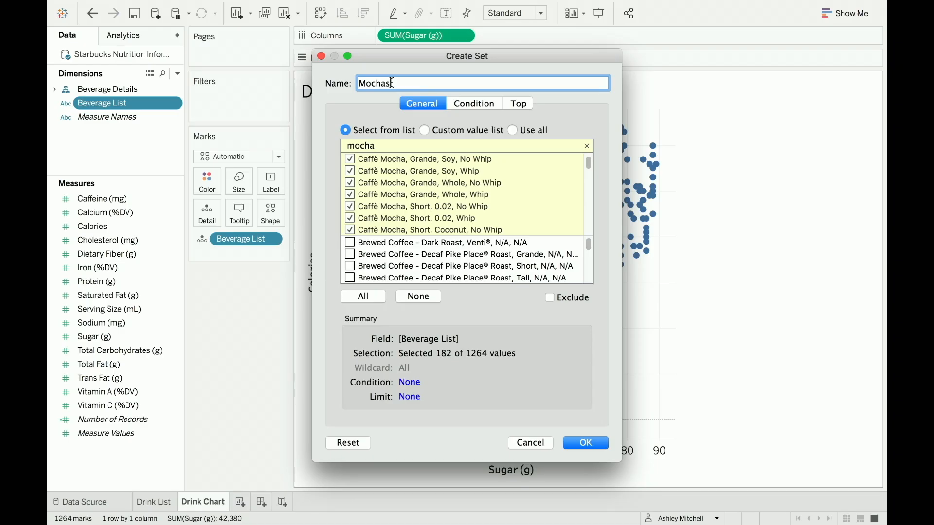
{"action": "key", "text": "Return"}
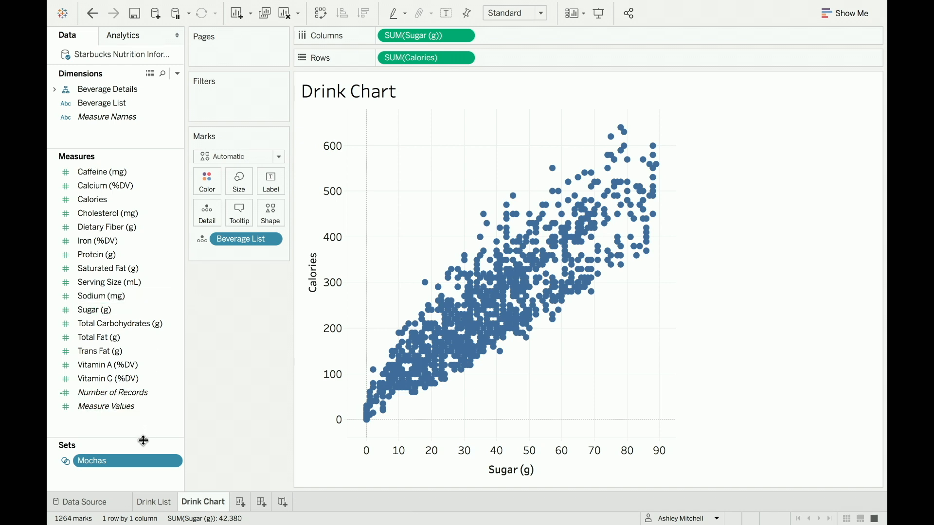
- Enlarge the Sets area and color the scatter plot's marks by membership in the Mochas set
{"action": "left_click_drag", "start_coordinate": [142, 437], "coordinate": [170, 349]}
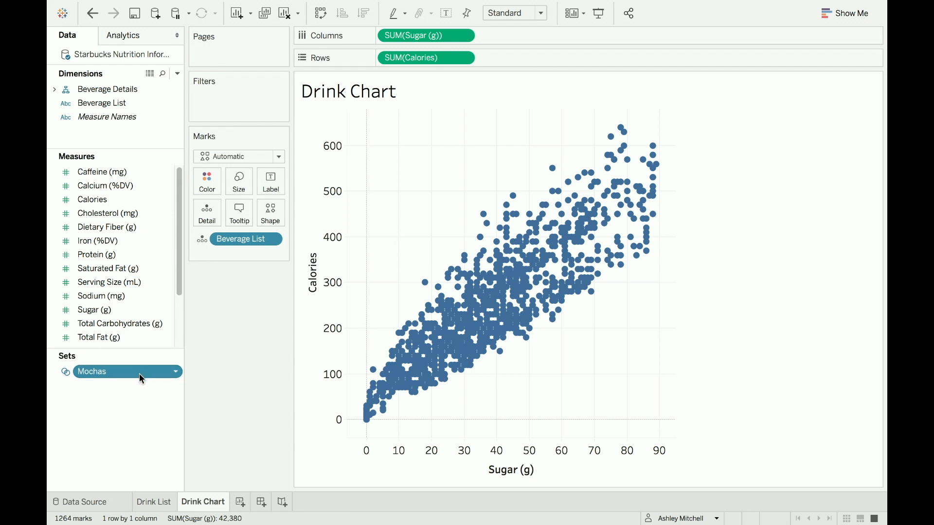
{"action": "left_click_drag", "start_coordinate": [140, 374], "coordinate": [211, 185]}
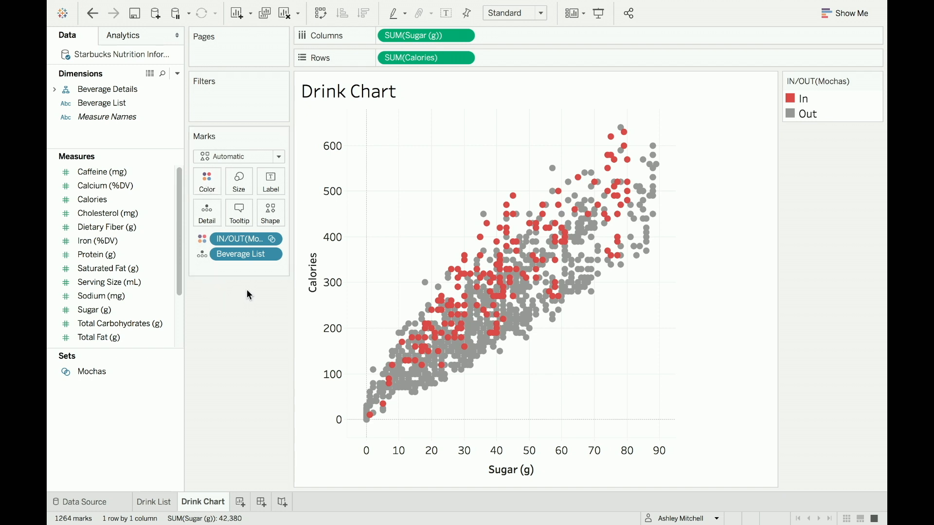
{"action": "mouse_move", "coordinate": [506, 196]}
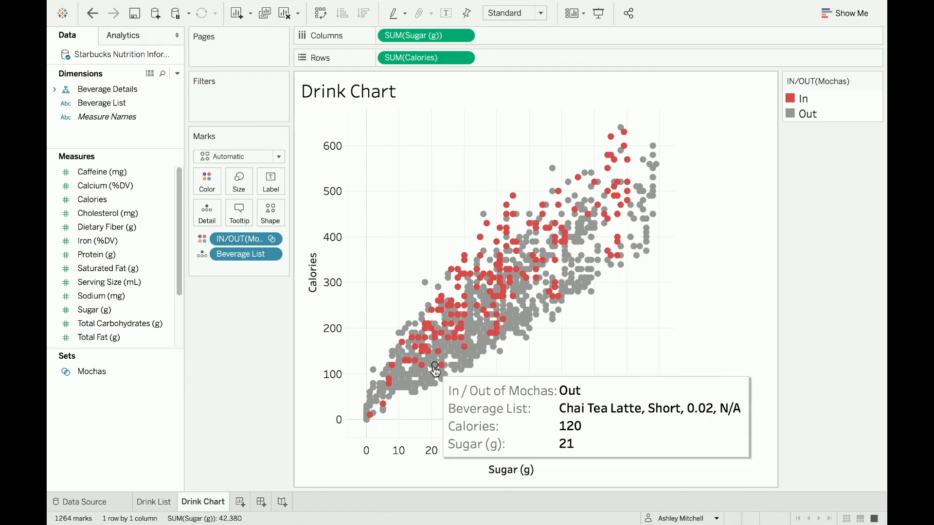
{"action": "mouse_move", "coordinate": [441, 368]}
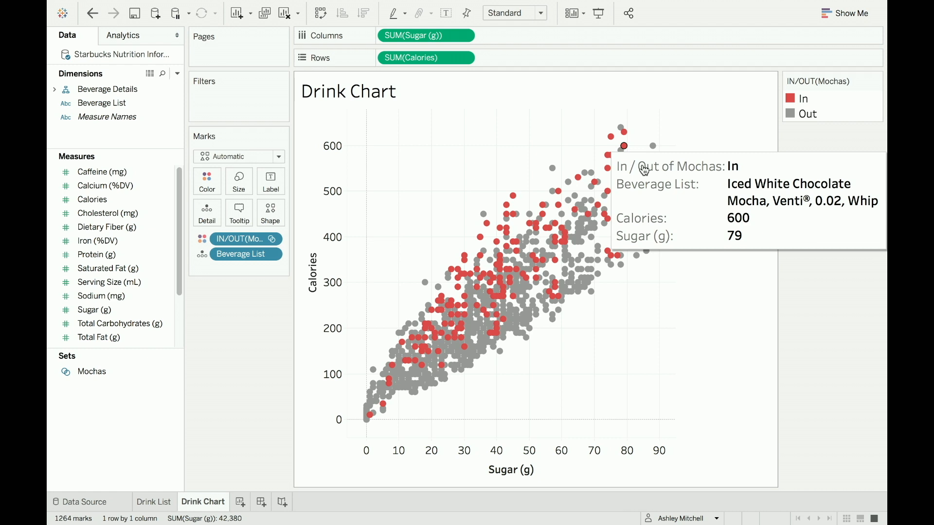
{"action": "mouse_move", "coordinate": [626, 148]}
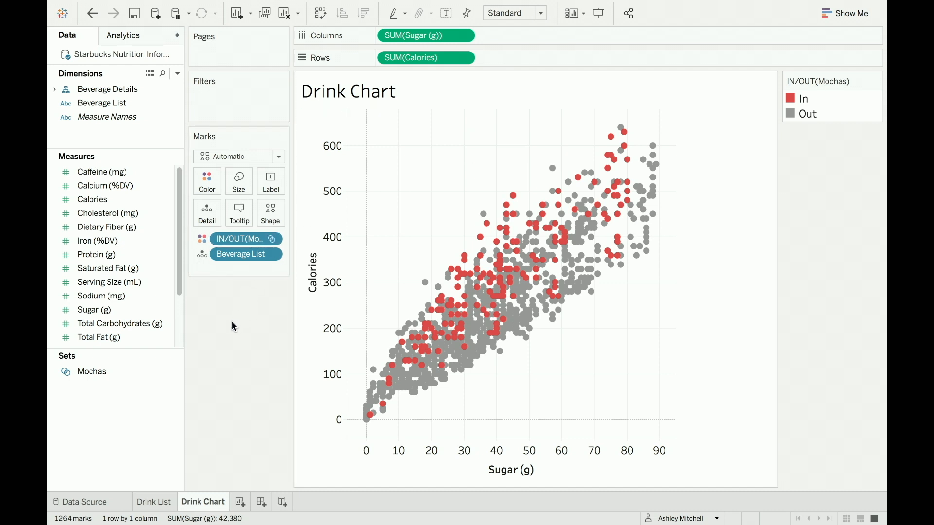
- Edit the Mochas set to exclude the white mochas by deselecting every member that matches "white"
{"action": "left_click", "coordinate": [167, 376]}
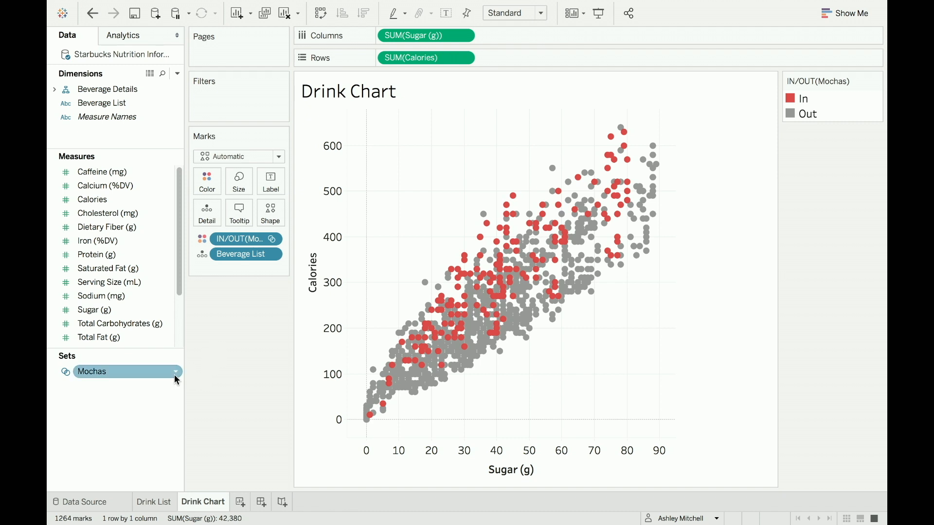
{"action": "left_click", "coordinate": [175, 376]}
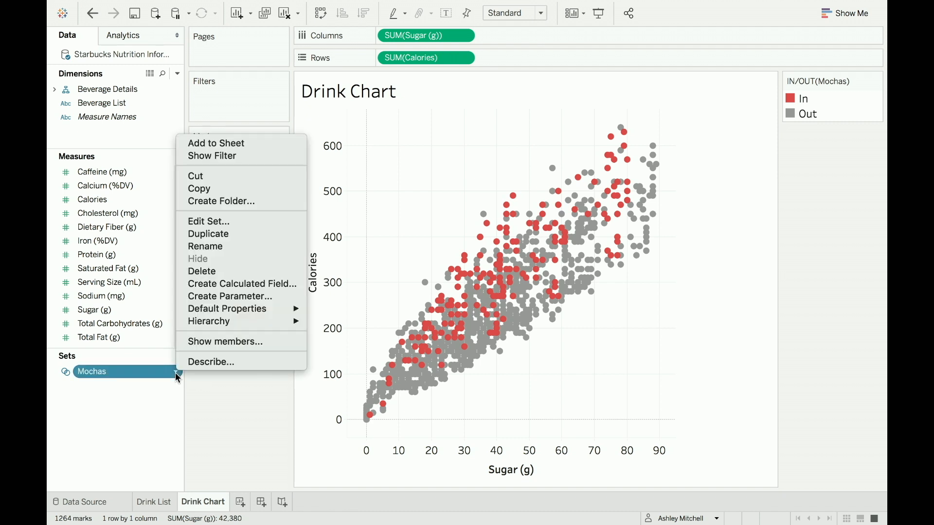
{"action": "left_click", "coordinate": [241, 226]}
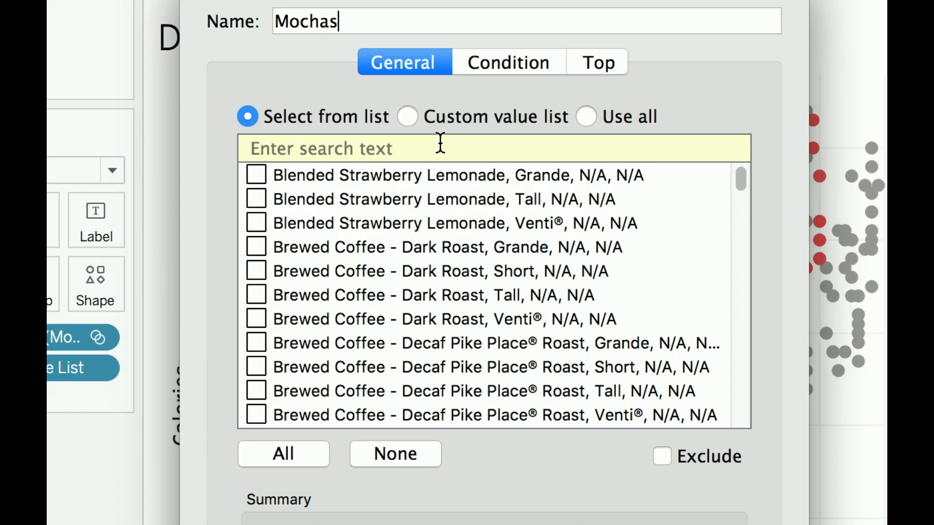
{"action": "left_click", "coordinate": [469, 149]}
{"action": "type", "text": "white"}
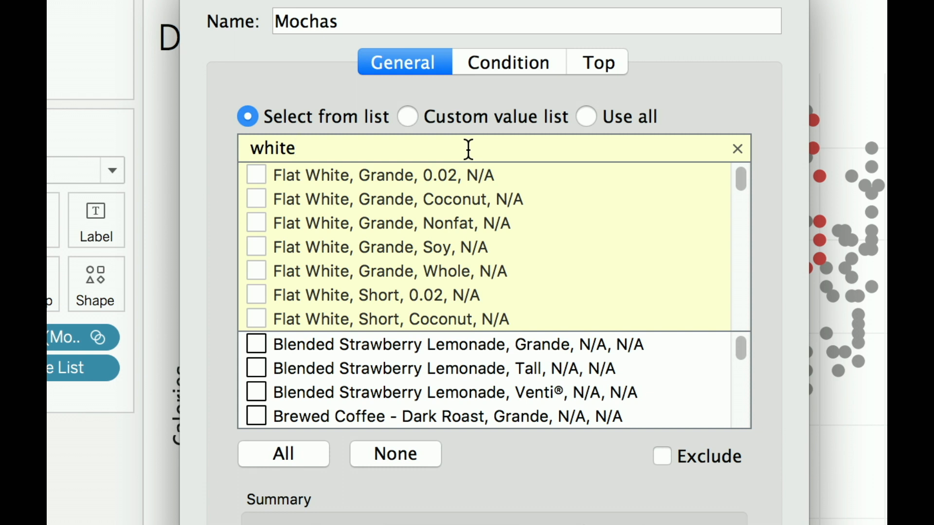
{"action": "scroll", "coordinate": [436, 208], "scroll_direction": "down", "scroll_amount": 10}
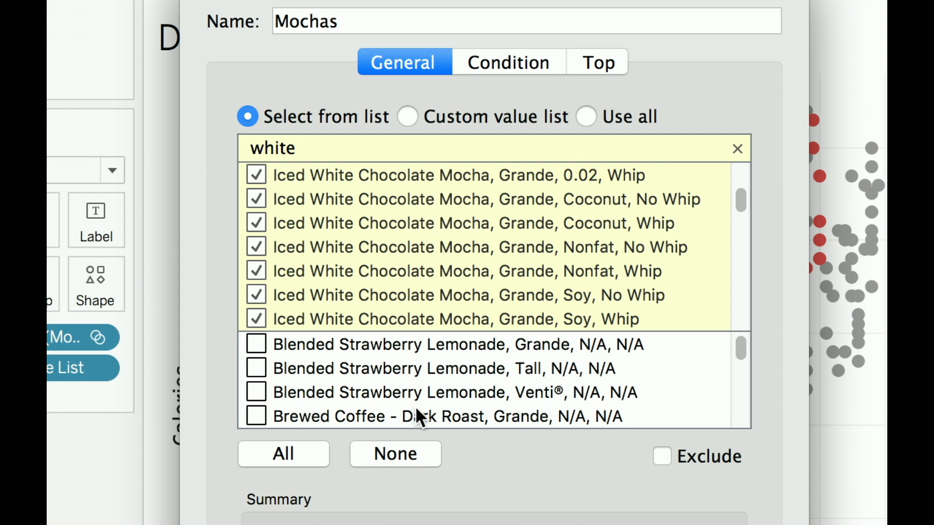
{"action": "left_click", "coordinate": [418, 448]}
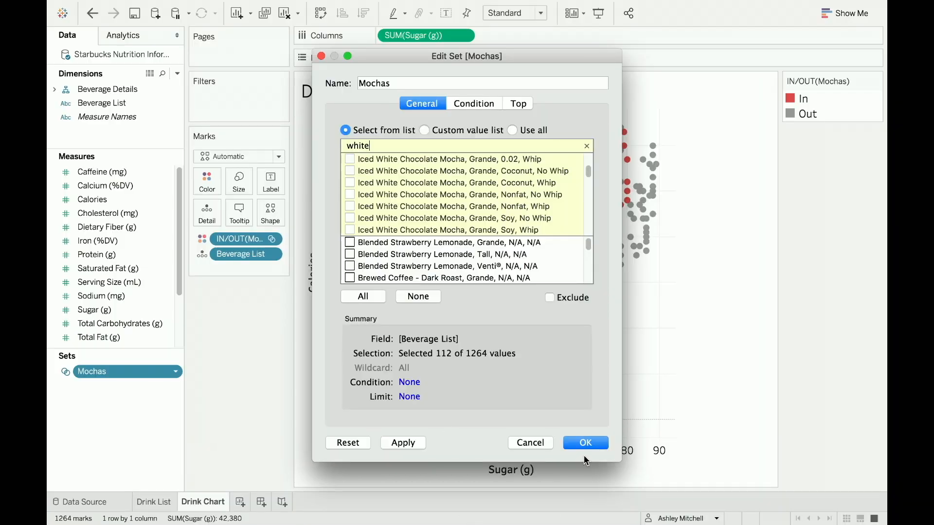
{"action": "left_click", "coordinate": [586, 443]}
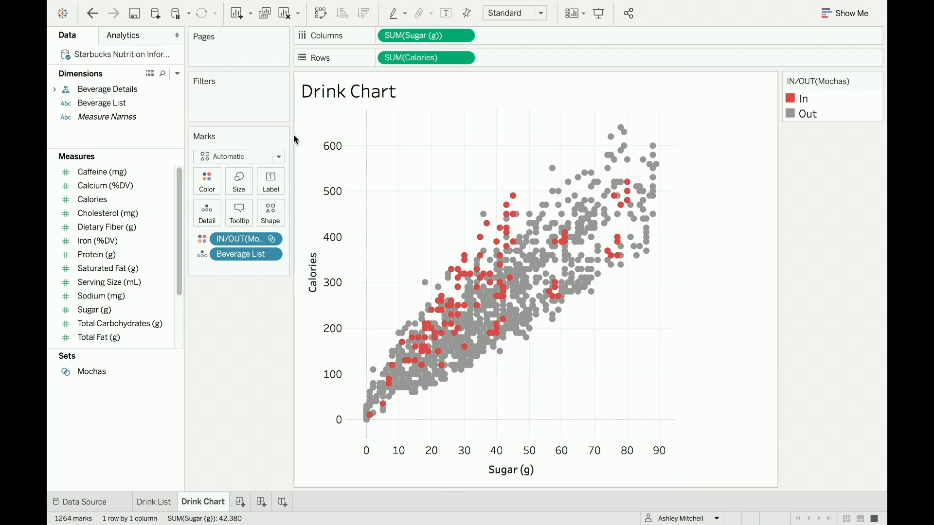
- Start creating another set from Beverage List and base its membership on a condition by field
{"action": "left_click", "coordinate": [178, 103]}
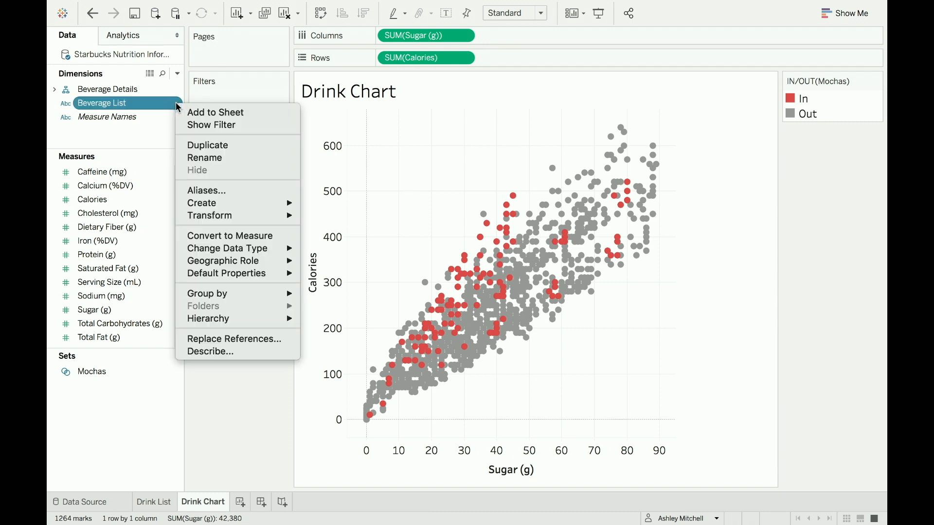
{"action": "mouse_move", "coordinate": [287, 215]}
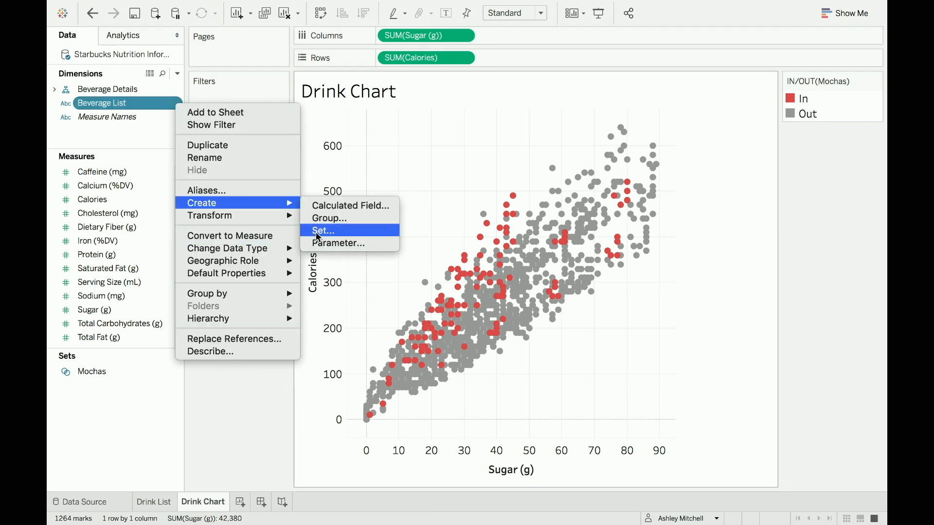
{"action": "left_click", "coordinate": [323, 229]}
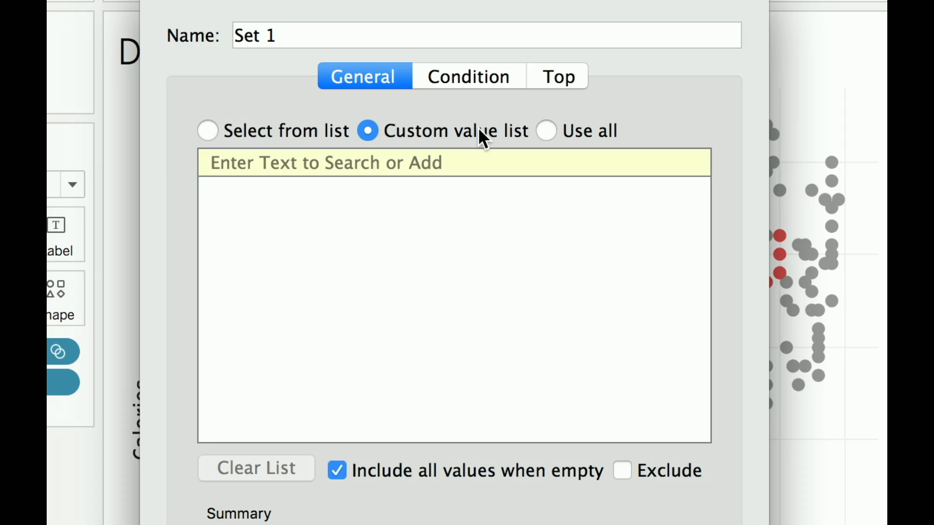
{"action": "left_click", "coordinate": [476, 79]}
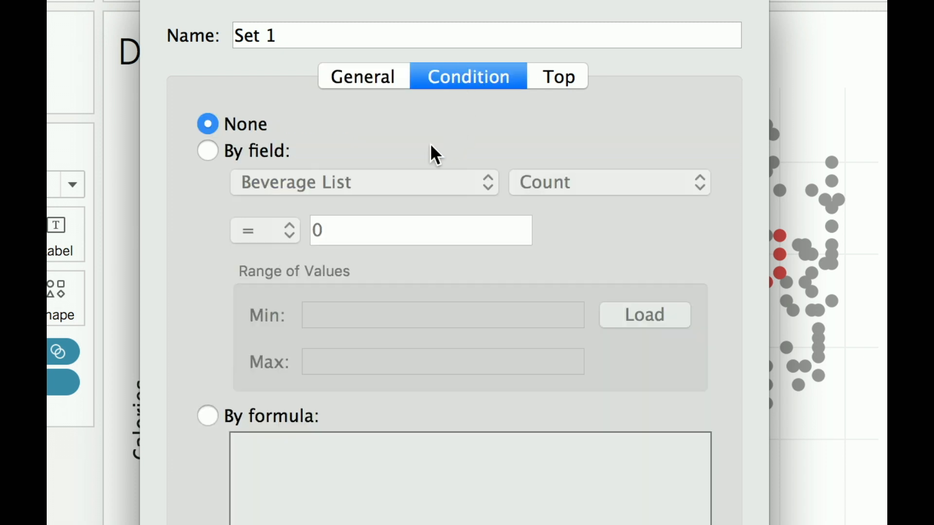
{"action": "left_click", "coordinate": [209, 151]}
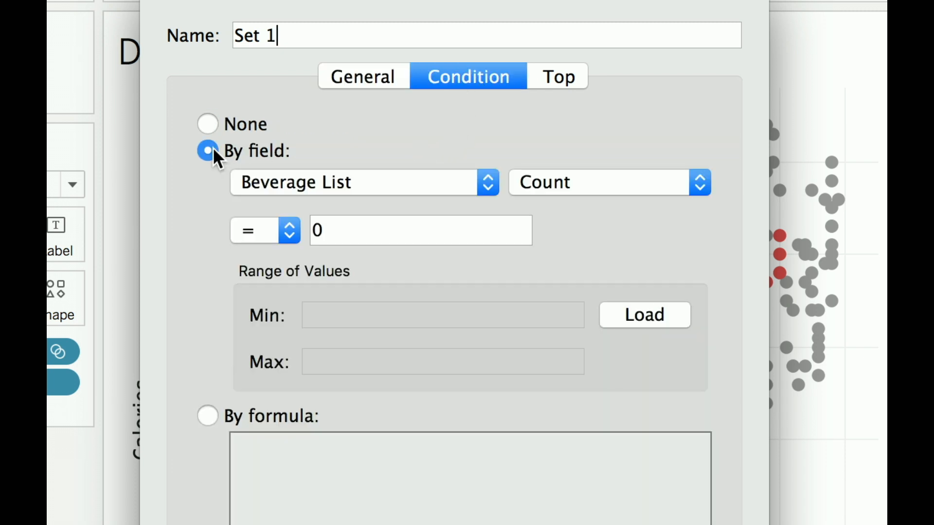
- Set the new set's condition to Sum of Sugar (g) <= 15
{"action": "left_click", "coordinate": [278, 192]}
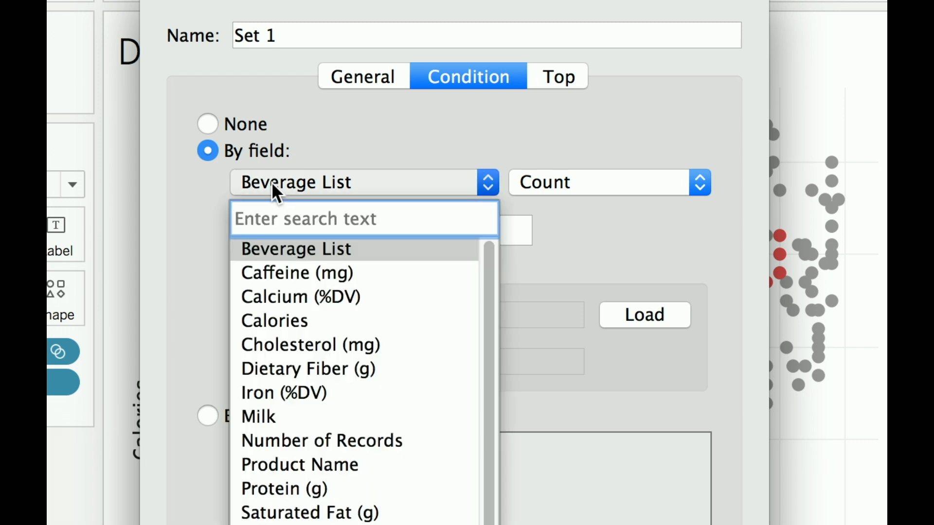
{"action": "type", "text": "sug"}
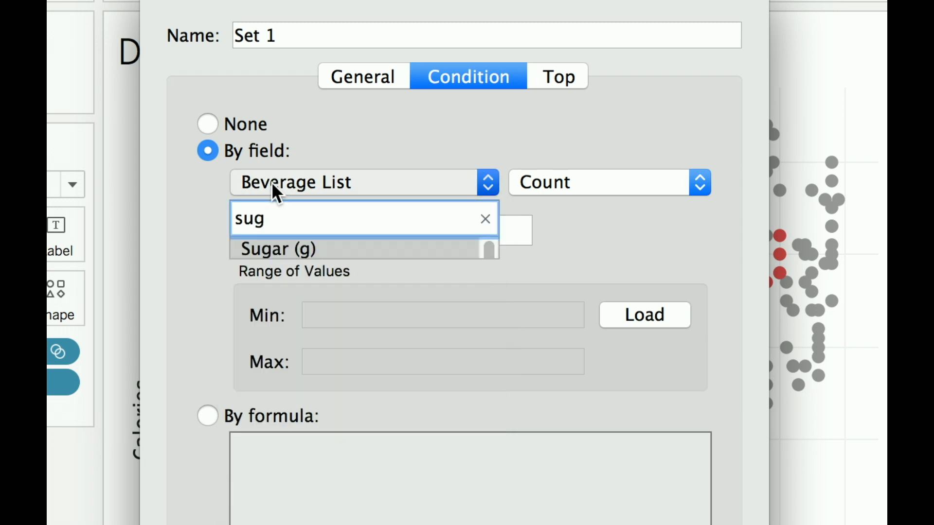
{"action": "left_click", "coordinate": [284, 250]}
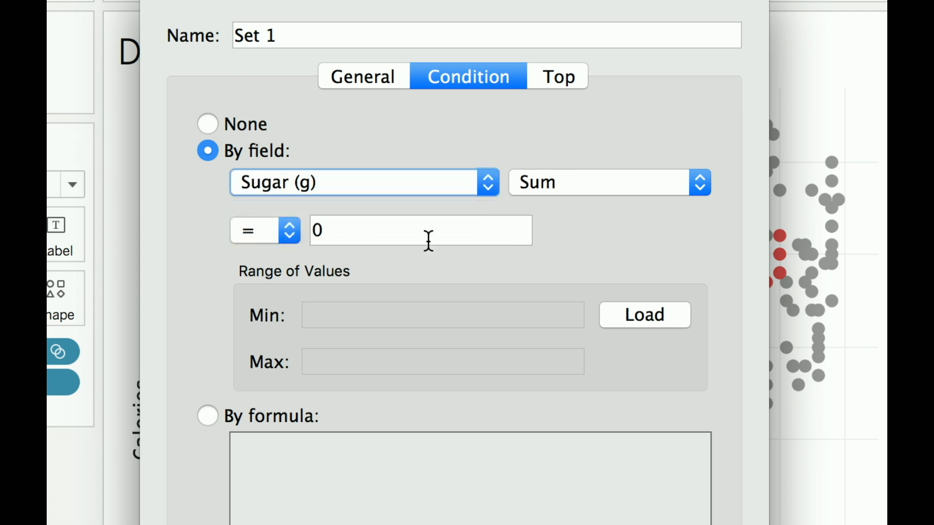
{"action": "left_click", "coordinate": [571, 188]}
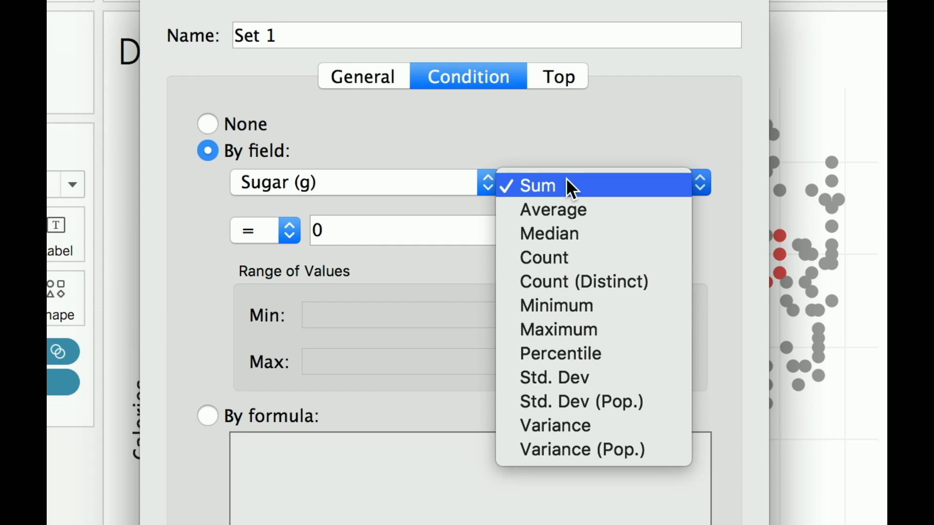
{"action": "left_click", "coordinate": [572, 187]}
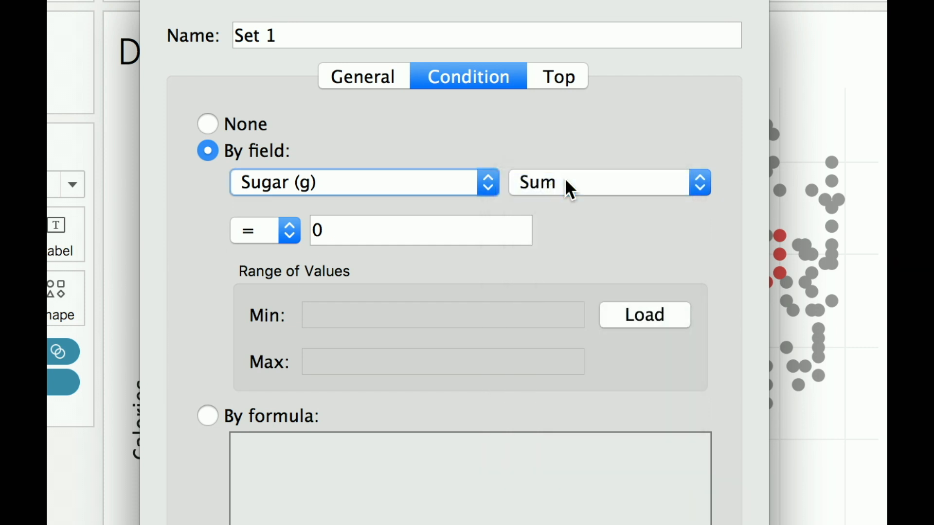
{"action": "left_click", "coordinate": [290, 231]}
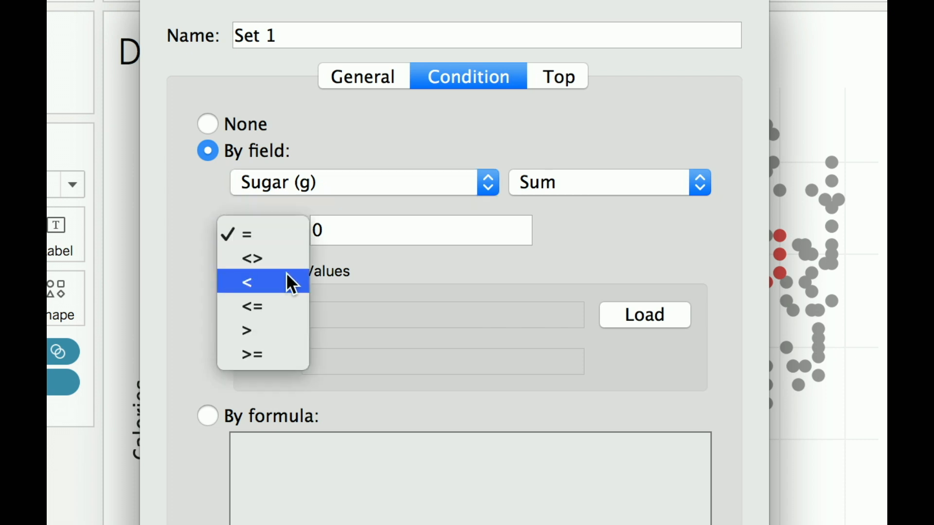
{"action": "left_click", "coordinate": [284, 308]}
{"action": "left_click", "coordinate": [334, 231]}
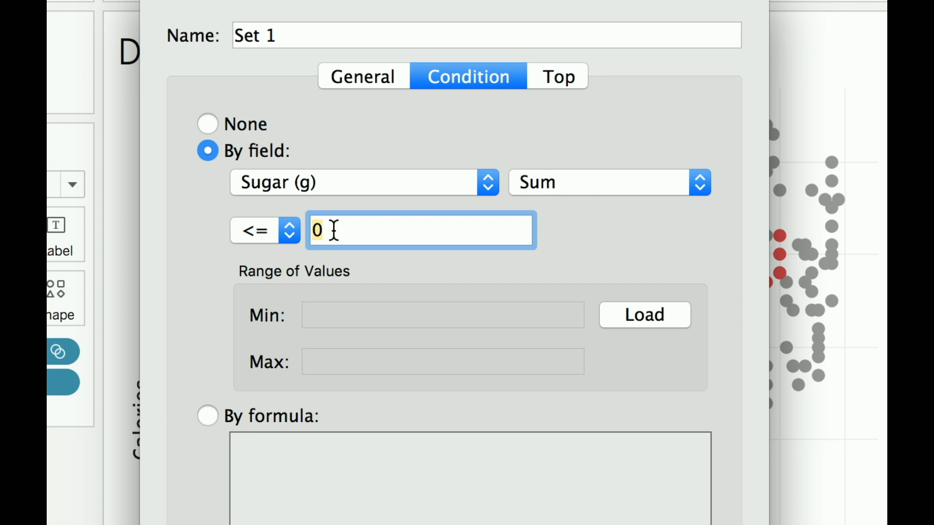
{"action": "type", "text": "15"}
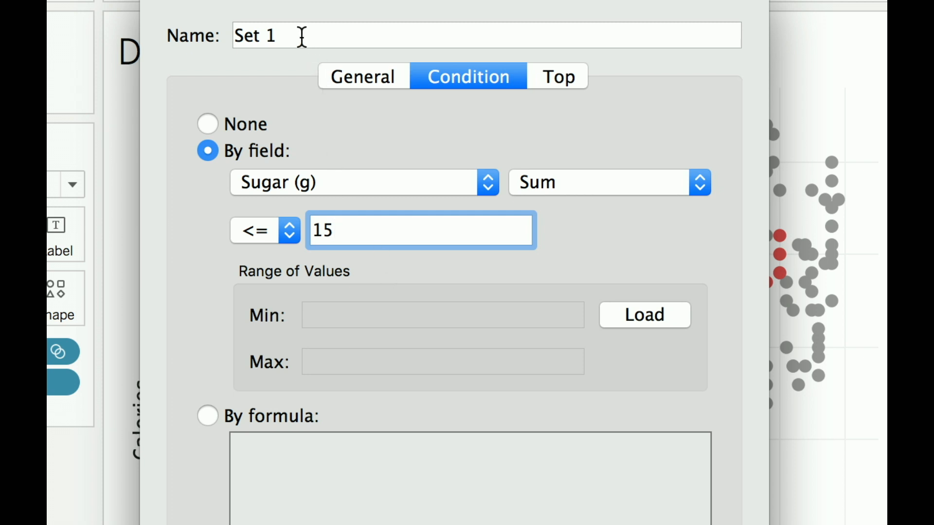
- Name the set "Sugar <= 15 g", create it, and color the scatter plot's marks by its membership
{"action": "left_click", "coordinate": [300, 36]}
{"action": "type", "text": "Sugar <"}
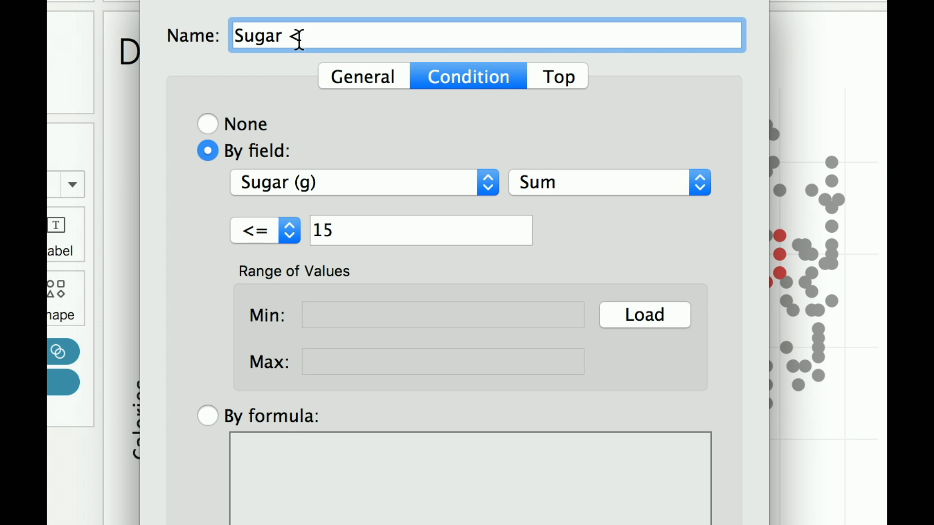
{"action": "type", "text": "= 15 g"}
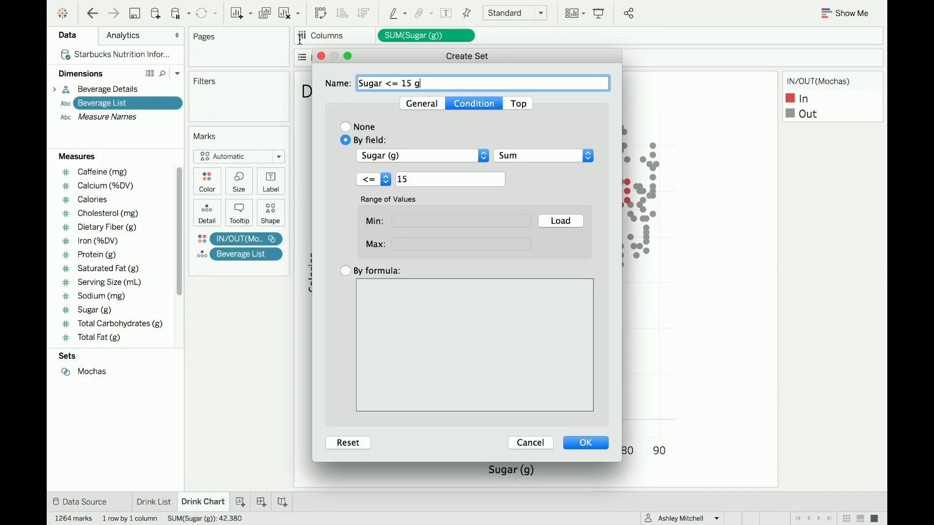
{"action": "key", "text": "Return"}
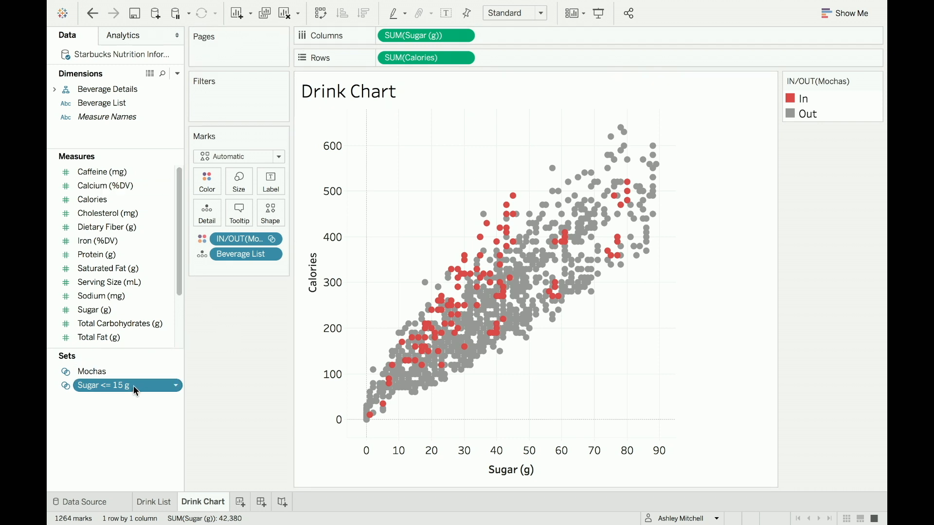
{"action": "left_click_drag", "start_coordinate": [134, 388], "coordinate": [209, 186]}
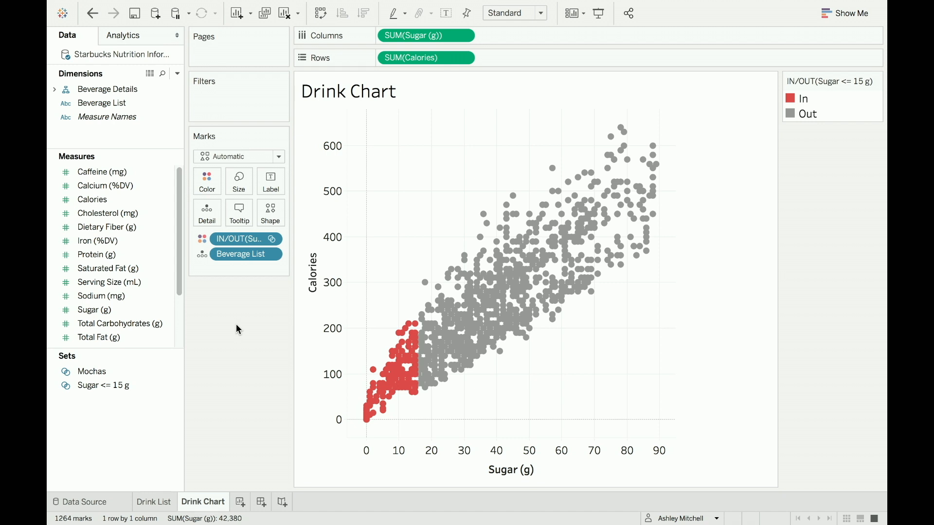
- Create an integer parameter from Sugar (g), keeping the default name and the range of 0 to 89
{"action": "left_click", "coordinate": [166, 311]}
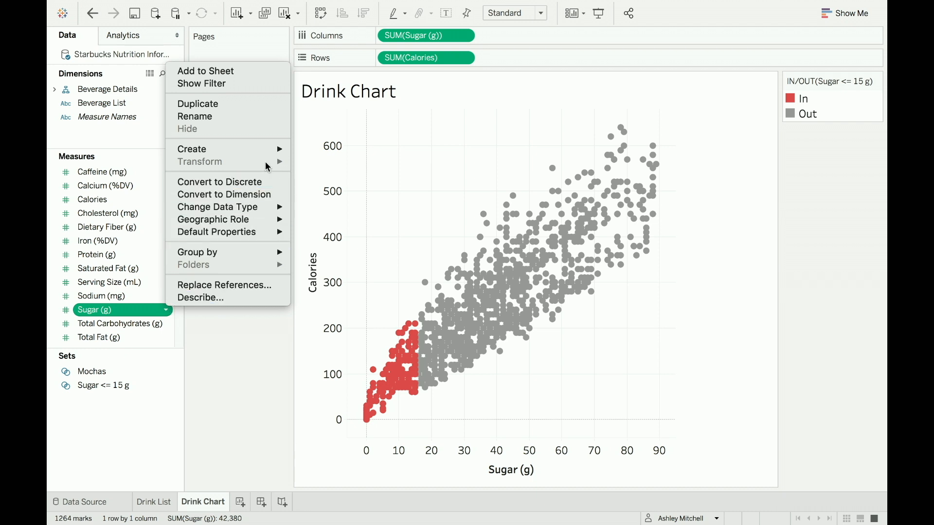
{"action": "mouse_move", "coordinate": [276, 150]}
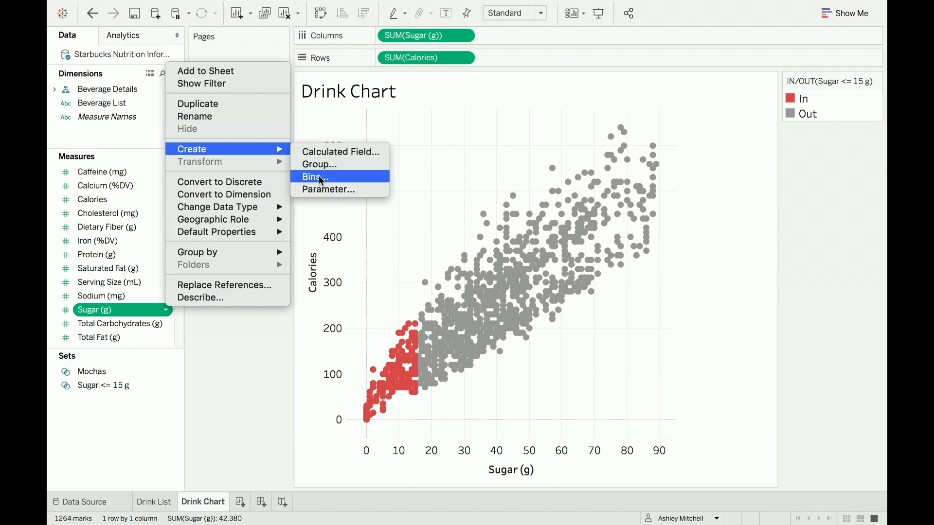
{"action": "left_click", "coordinate": [325, 190]}
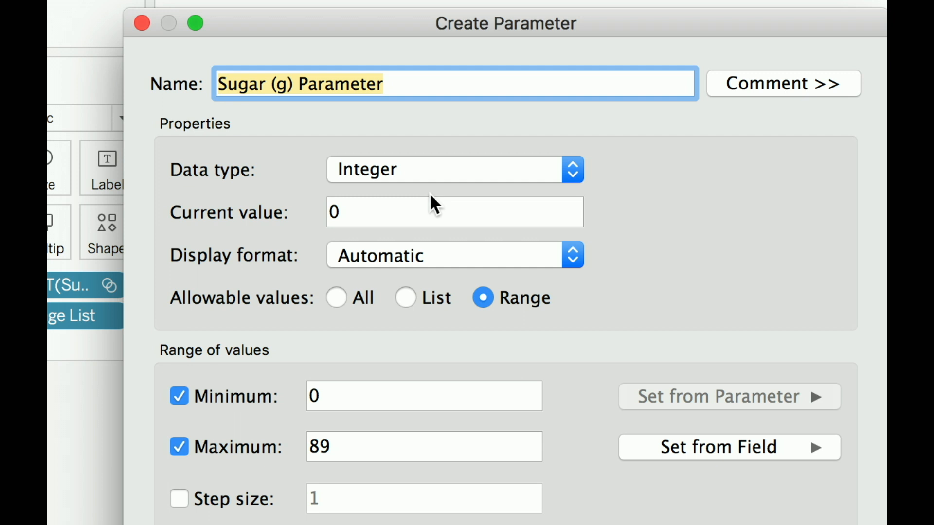
{"action": "left_click", "coordinate": [448, 179]}
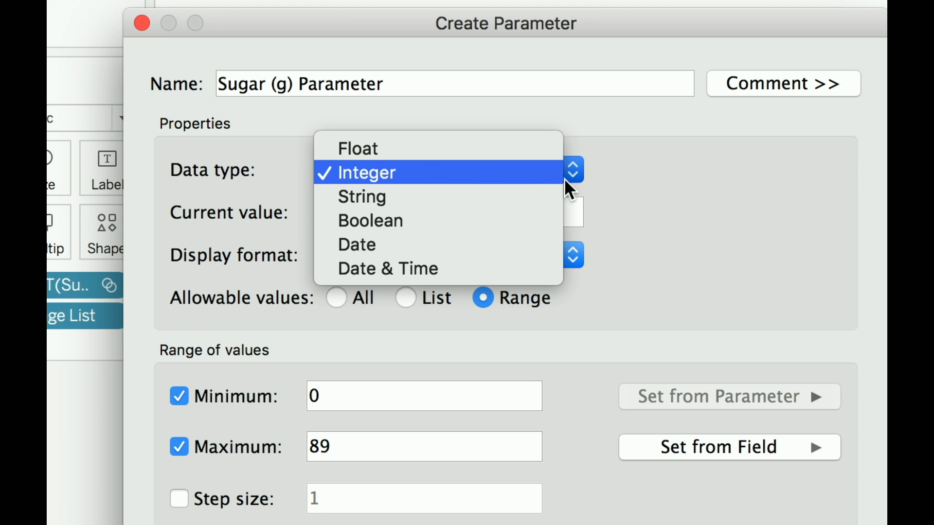
{"action": "left_click", "coordinate": [625, 194]}
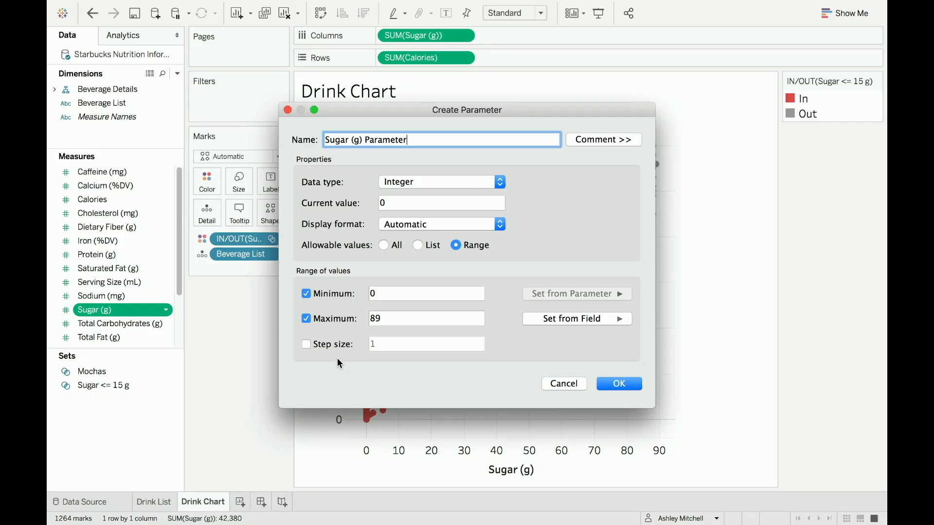
{"action": "key", "text": "Return"}
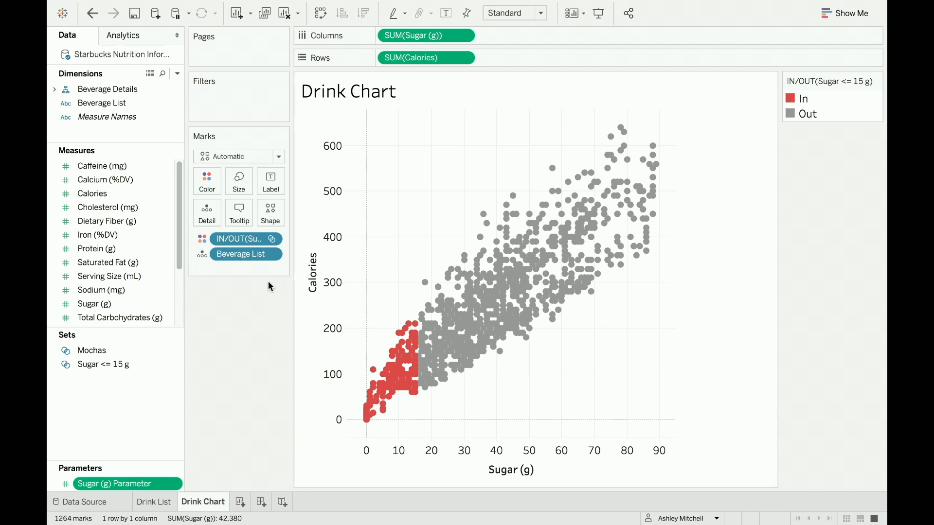
- Start creating another set from Beverage List and base its membership on a condition by formula
{"action": "left_click", "coordinate": [176, 105]}
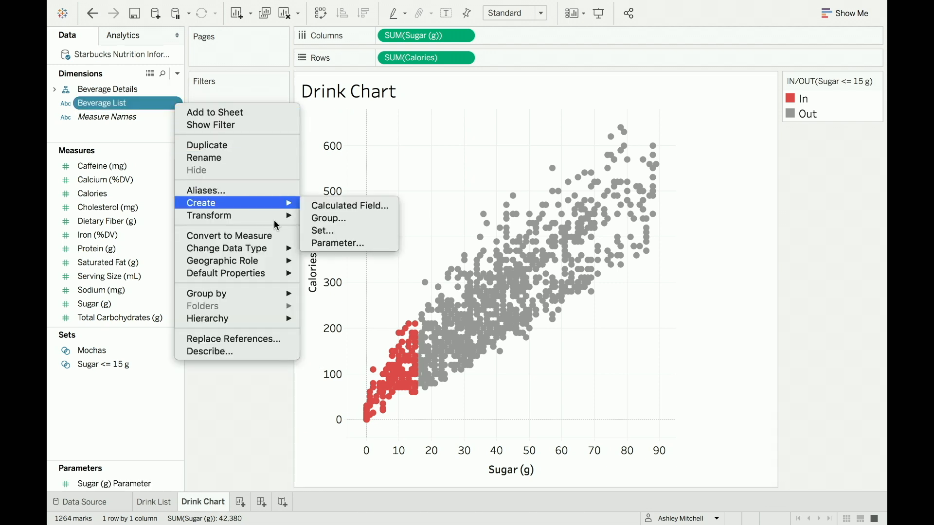
{"action": "left_click", "coordinate": [317, 228]}
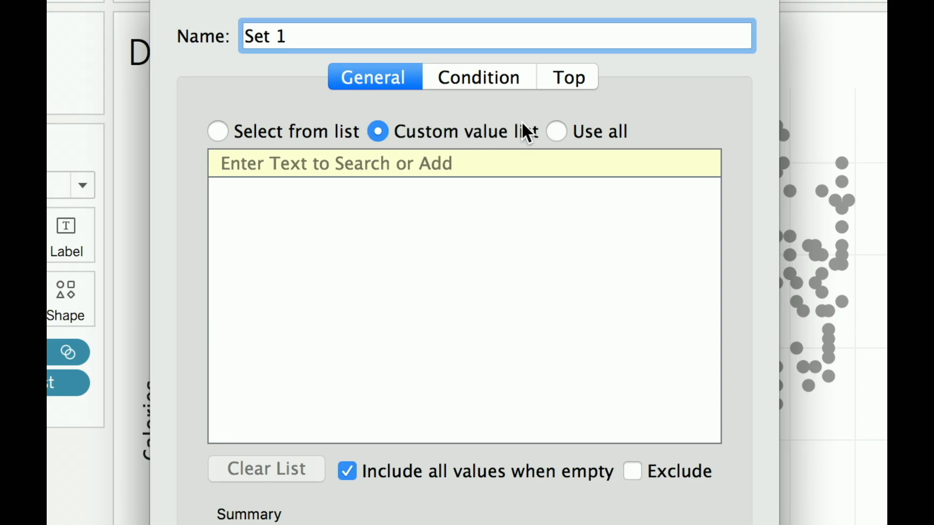
{"action": "left_click", "coordinate": [506, 78]}
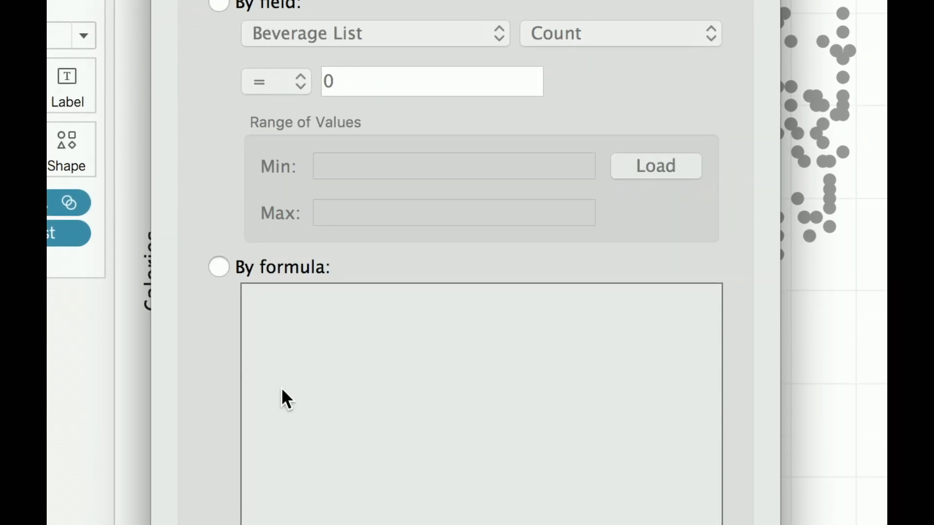
{"action": "left_click", "coordinate": [224, 268]}
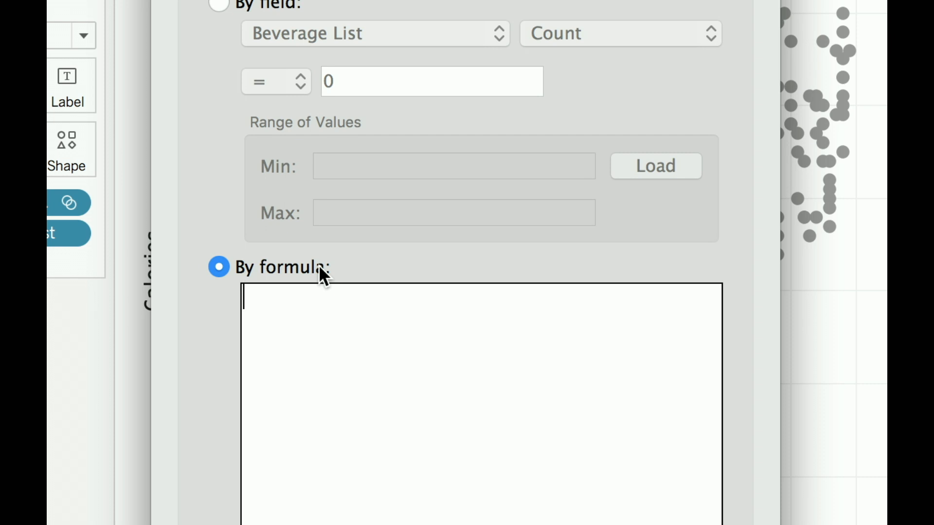
- Enter the set's condition formula as SUM([Sugar (g)])<=[Sugar (g) Parameter]
{"action": "type", "text": "s"}
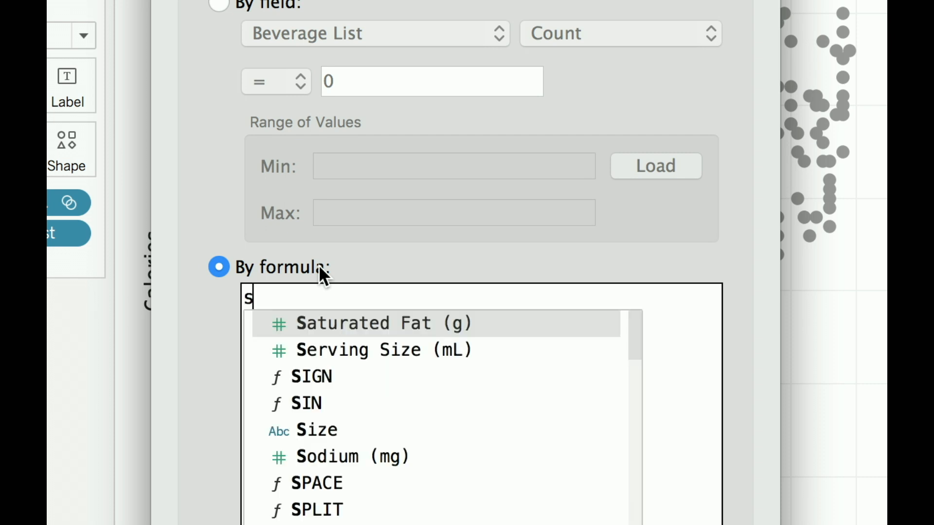
{"action": "type", "text": "um"}
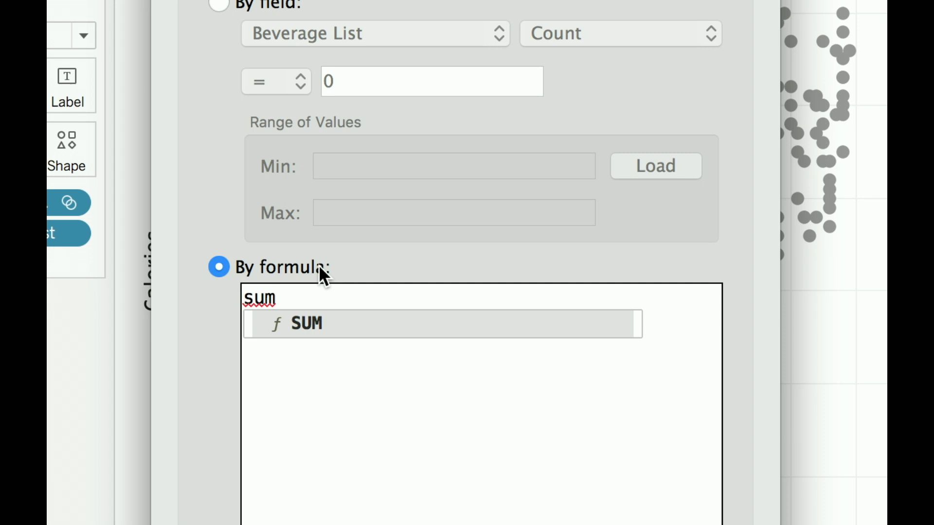
{"action": "double_click", "coordinate": [311, 323]}
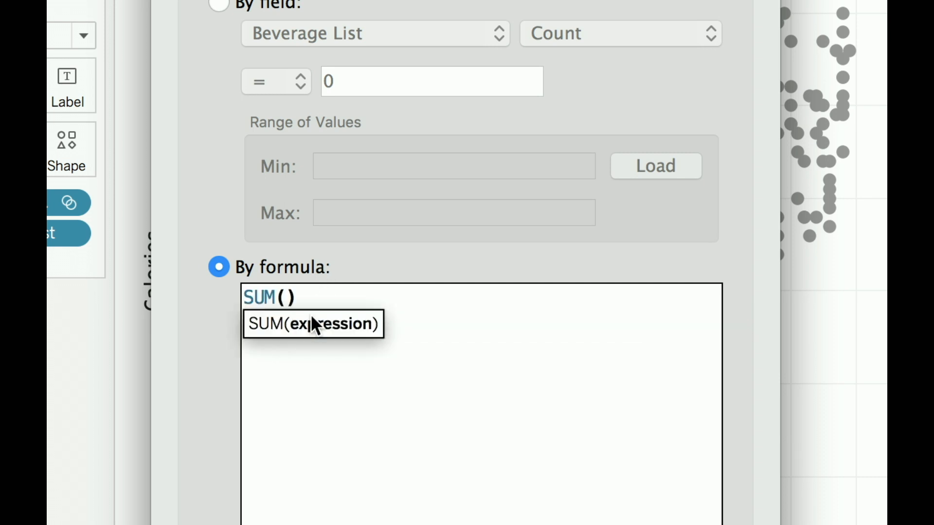
{"action": "type", "text": "sug"}
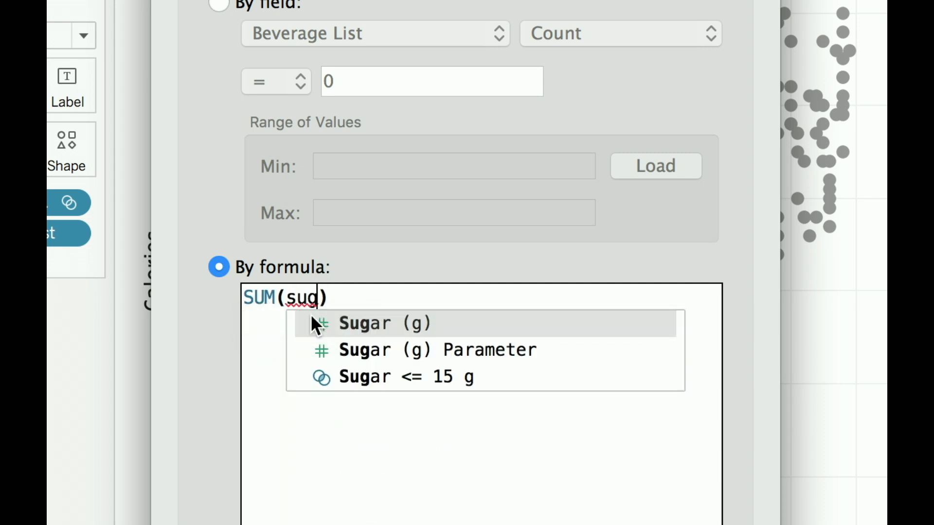
{"action": "double_click", "coordinate": [337, 323]}
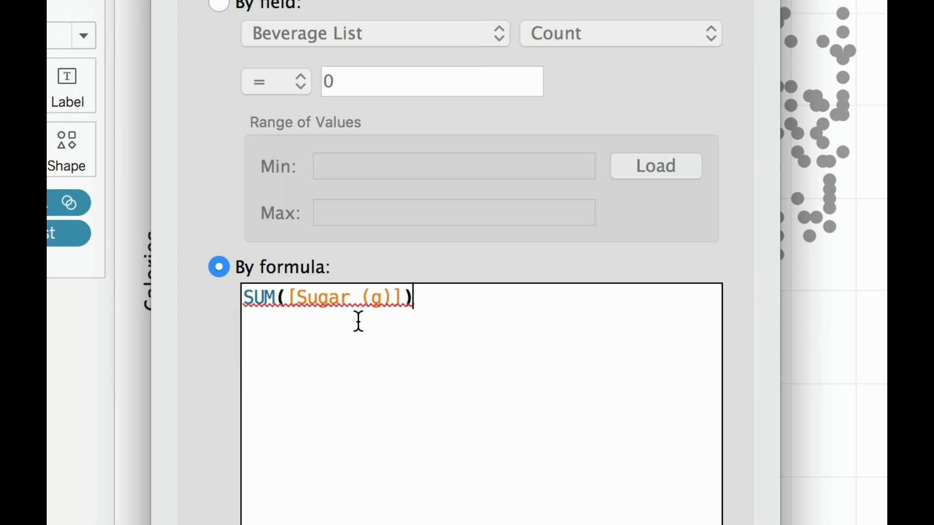
{"action": "type", "text": "<="}
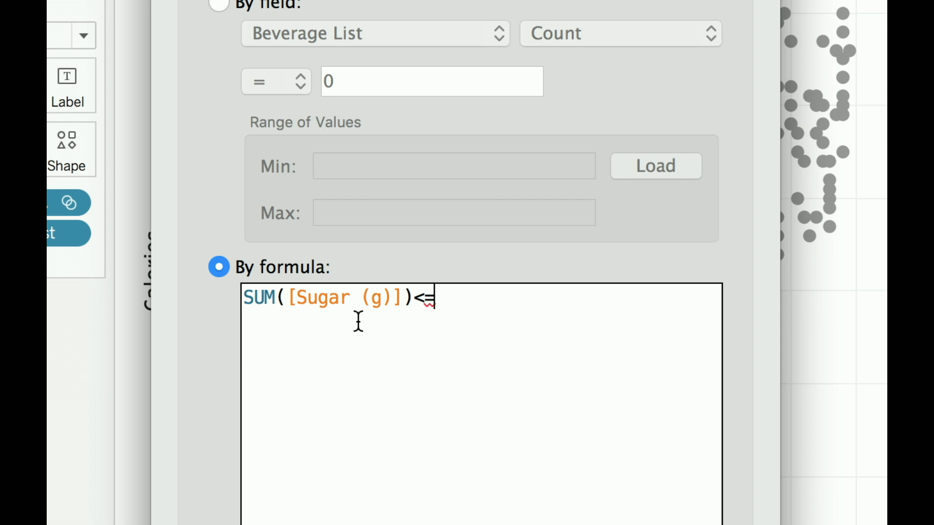
{"action": "type", "text": "sgu"}
{"action": "key", "text": "BackSpace"}
{"action": "key", "text": "BackSpace"}
{"action": "type", "text": "ug"}
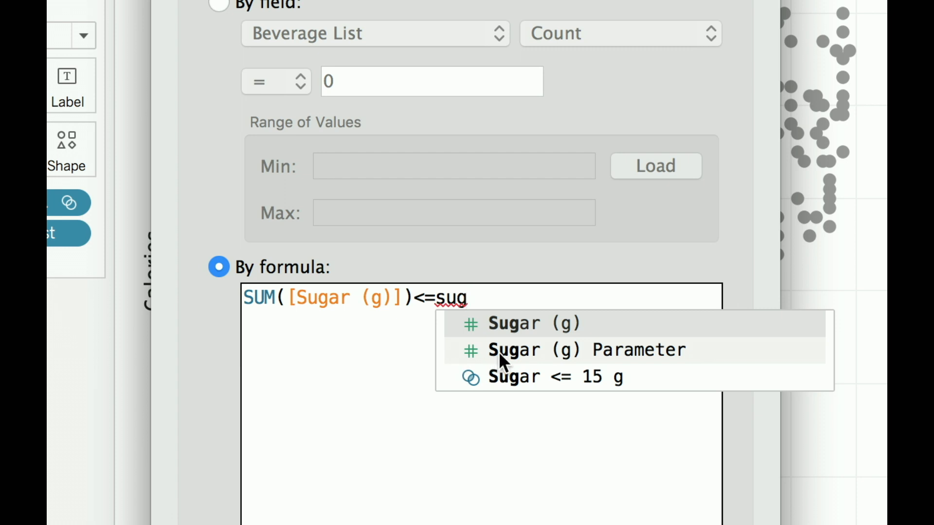
{"action": "left_click", "coordinate": [500, 355]}
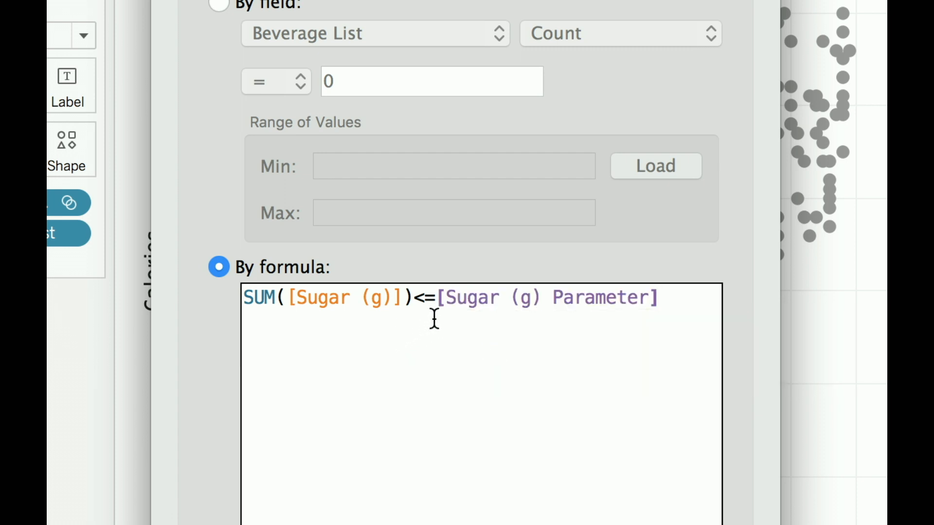
- Name the set "Sugar <= Sugar Parameter", create it, and color the scatter plot's marks by its membership
{"action": "left_click", "coordinate": [351, 161]}
{"action": "type", "text": "Sugar <= Su"}
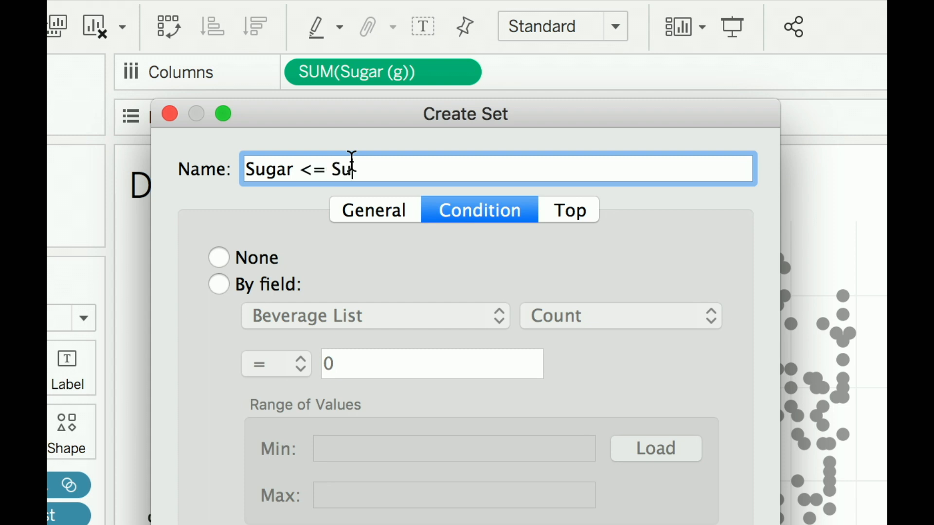
{"action": "type", "text": "gar Parameter"}
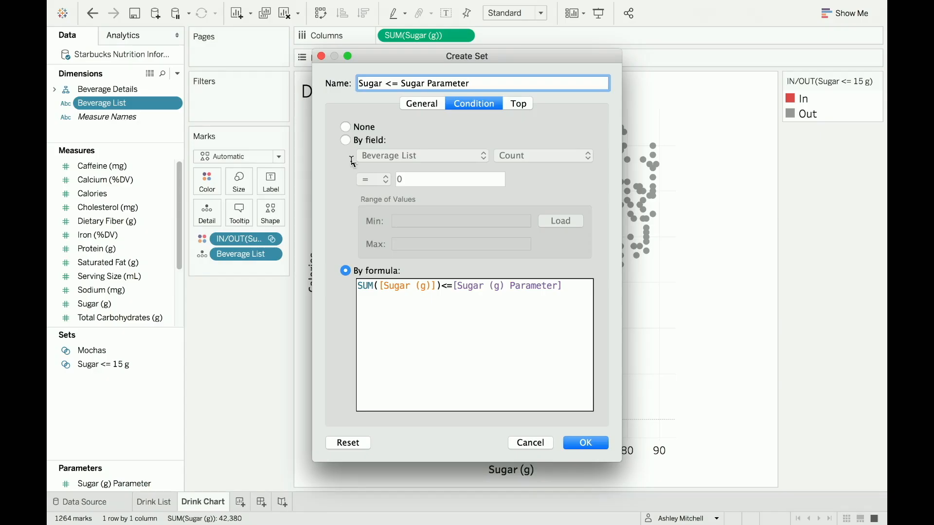
{"action": "key", "text": "Return"}
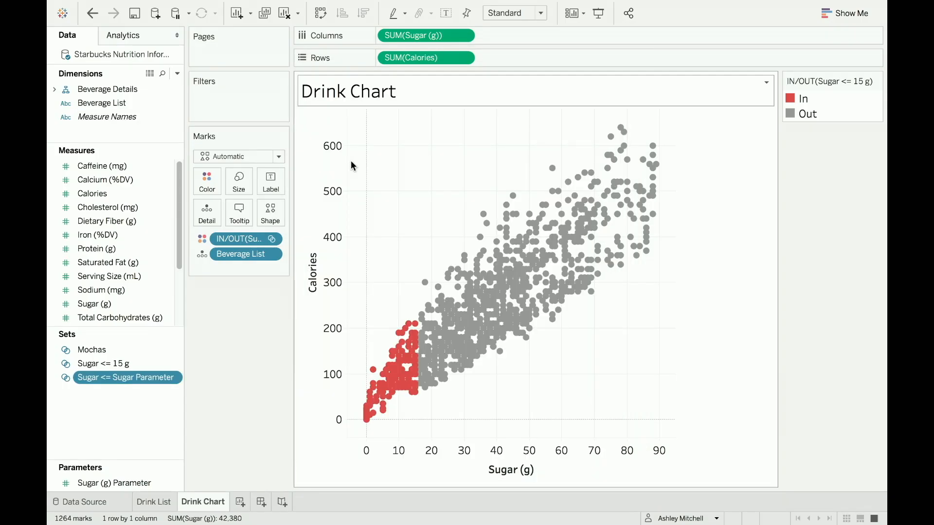
{"action": "left_click_drag", "start_coordinate": [167, 378], "coordinate": [212, 186]}
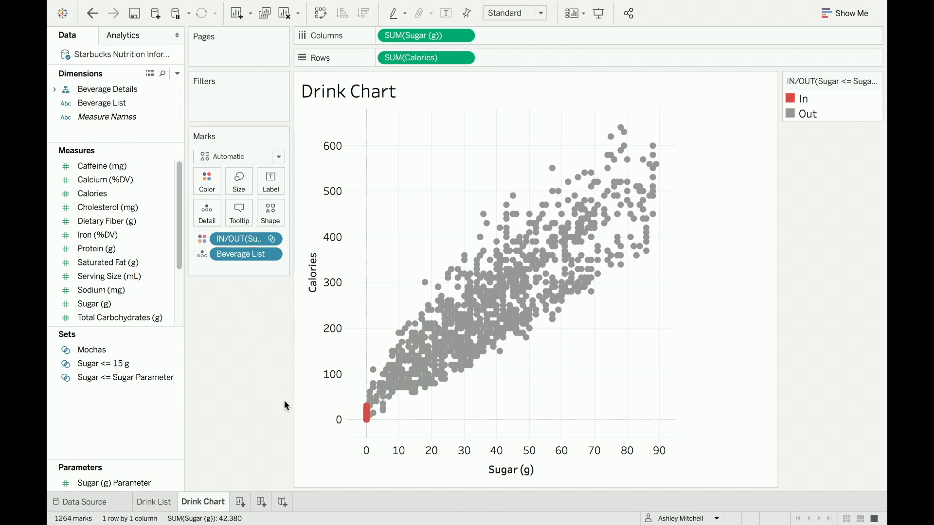
- Show the control for the Sugar (g) Parameter and try the values 34 and 18 before setting it to 8
{"action": "mouse_move", "coordinate": [368, 414]}
{"action": "left_click", "coordinate": [176, 483]}
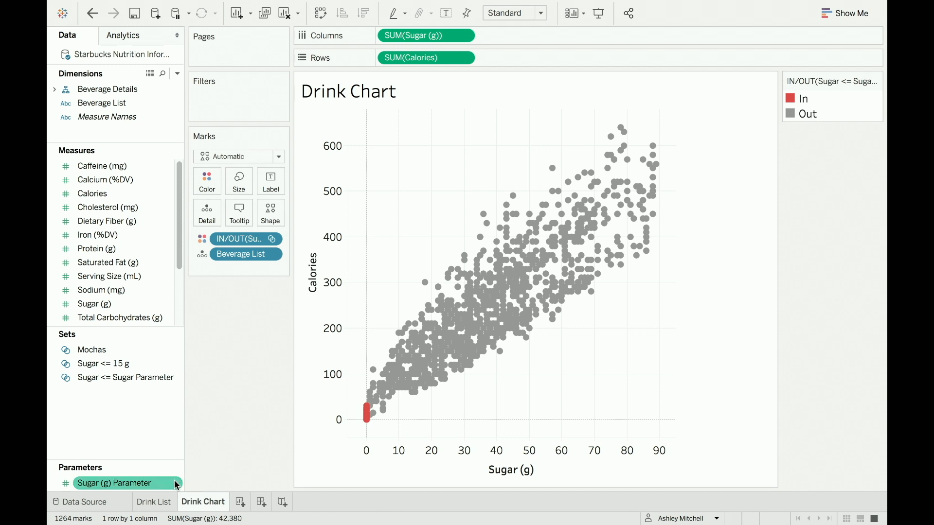
{"action": "left_click", "coordinate": [176, 485]}
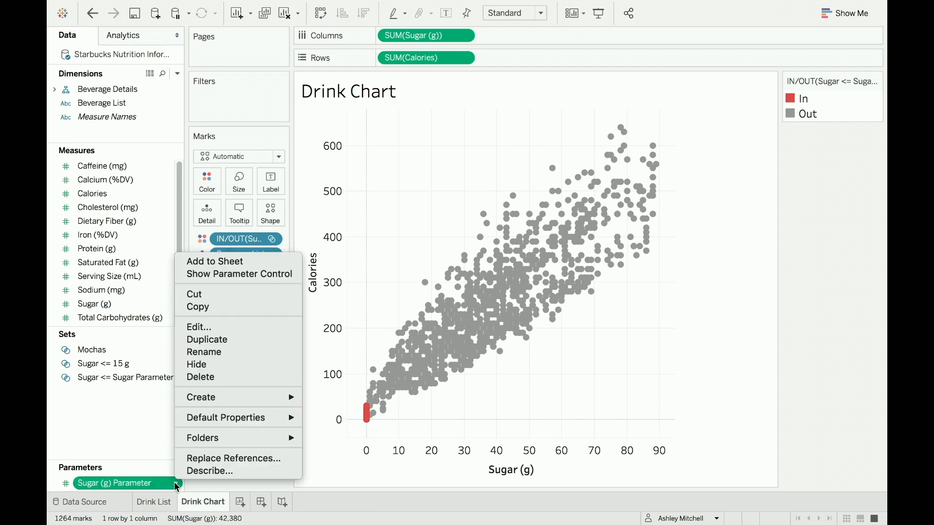
{"action": "left_click", "coordinate": [268, 275]}
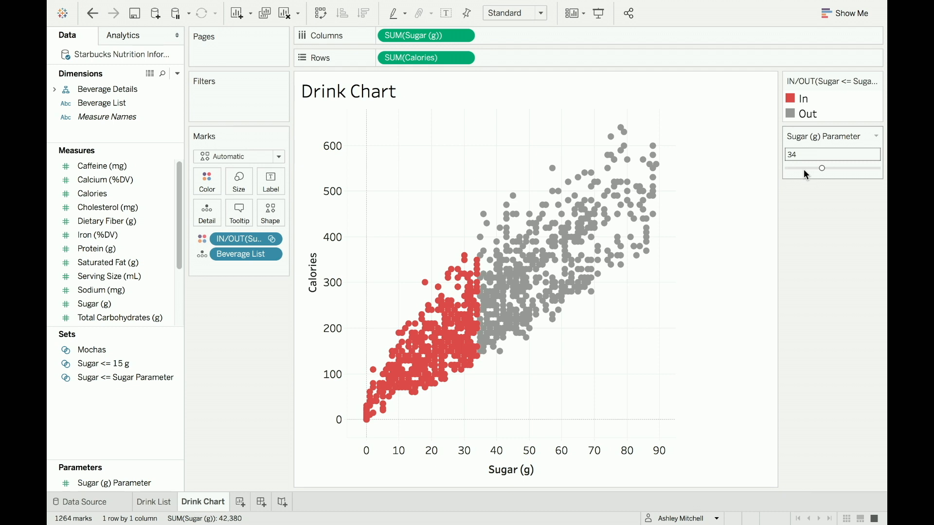
{"action": "left_click", "coordinate": [804, 168]}
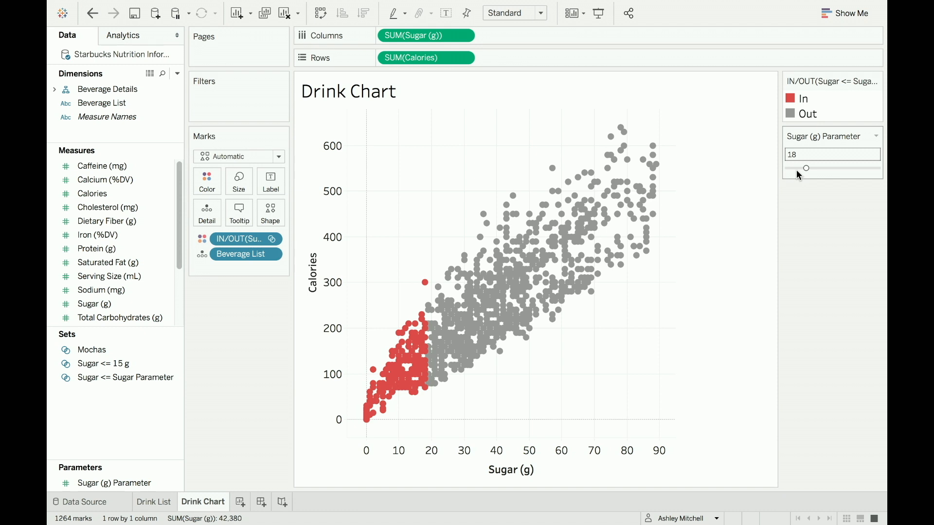
{"action": "left_click_drag", "start_coordinate": [806, 169], "coordinate": [790, 159]}
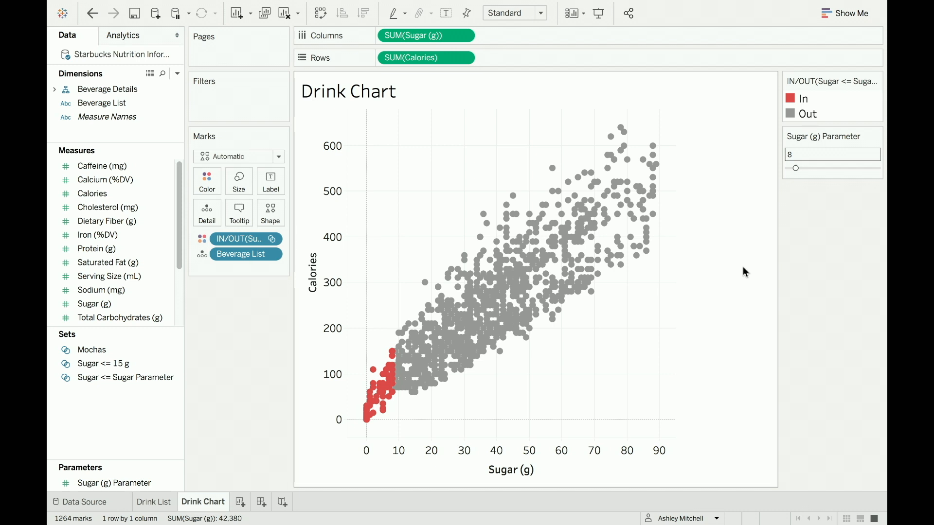
- Start a combined set from Mochas and Sugar <= Sugar Parameter that keeps only the shared members in both sets
{"action": "left_click", "coordinate": [178, 351]}
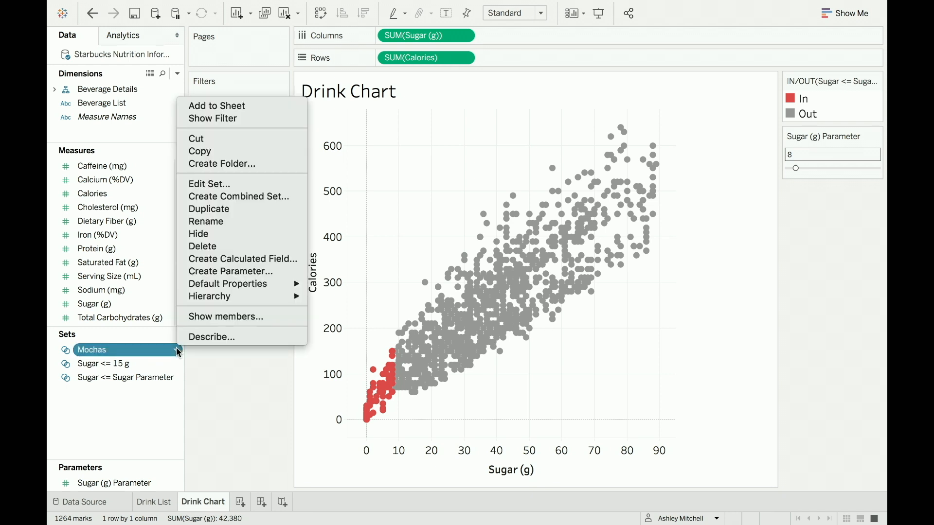
{"action": "left_click", "coordinate": [275, 202]}
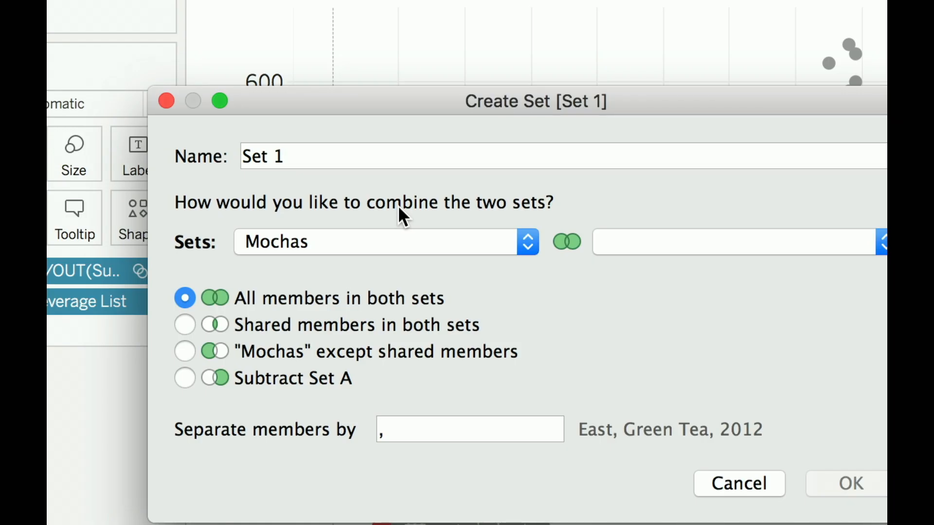
{"action": "left_click", "coordinate": [442, 250]}
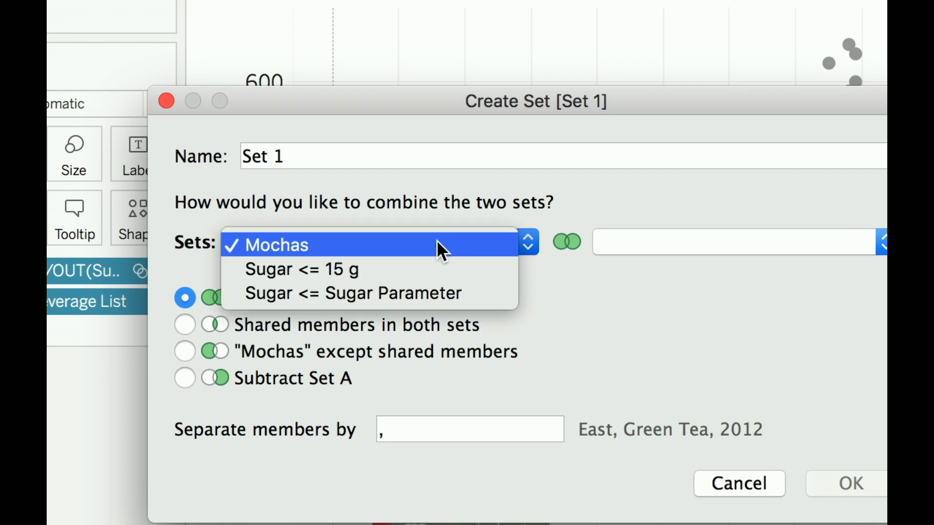
{"action": "left_click", "coordinate": [616, 253]}
{"action": "left_click", "coordinate": [616, 250]}
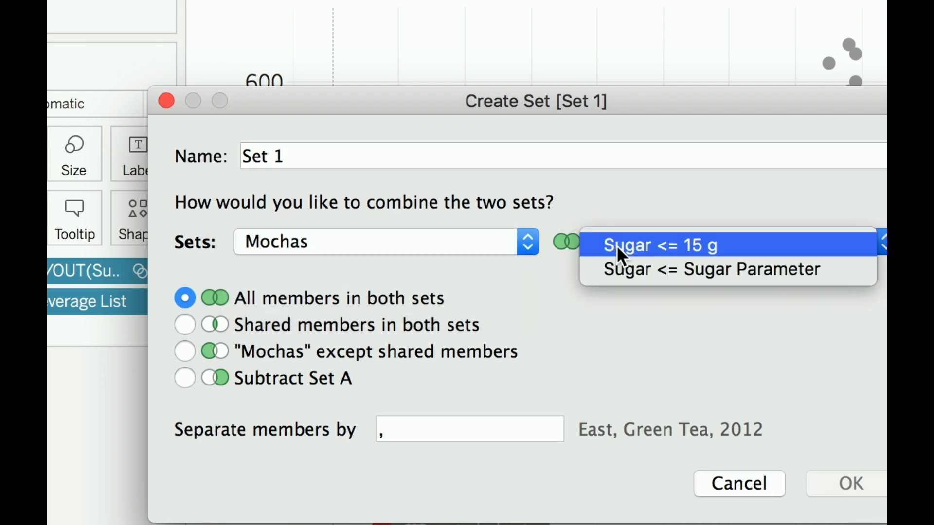
{"action": "left_click", "coordinate": [623, 269]}
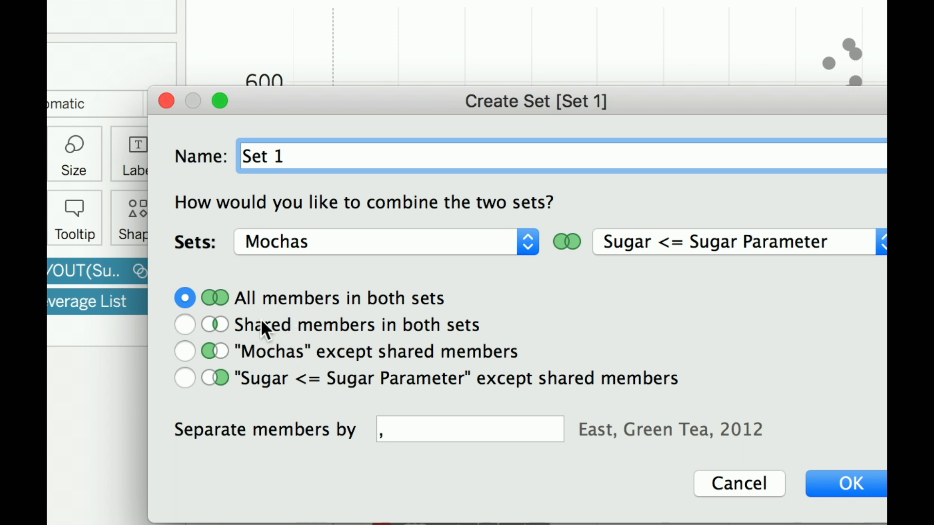
{"action": "left_click", "coordinate": [189, 323]}
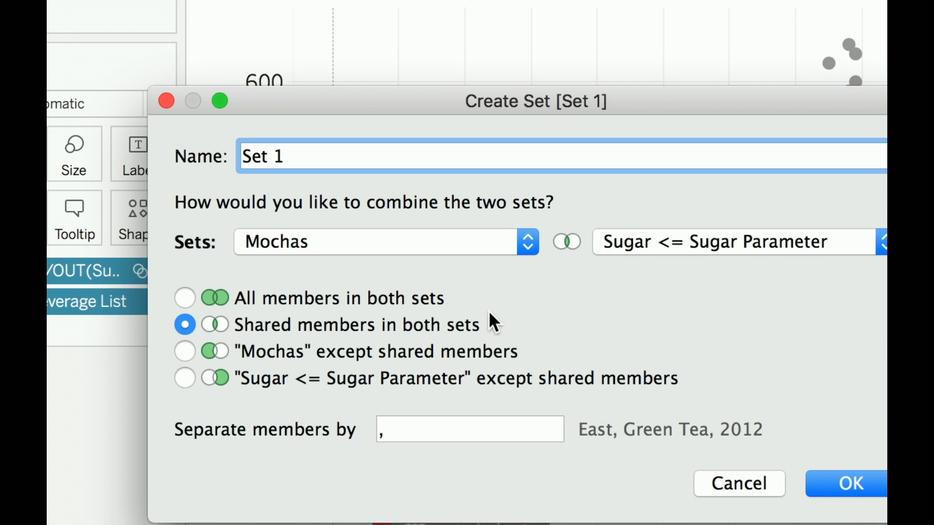
- Name the combined set "Combined Set Low Fat Mochas" and create it
{"action": "triple_click", "coordinate": [384, 155]}
{"action": "type", "text": "Combine"}
{"action": "key", "text": "BackSpace"}
{"action": "type", "text": "d Set "}
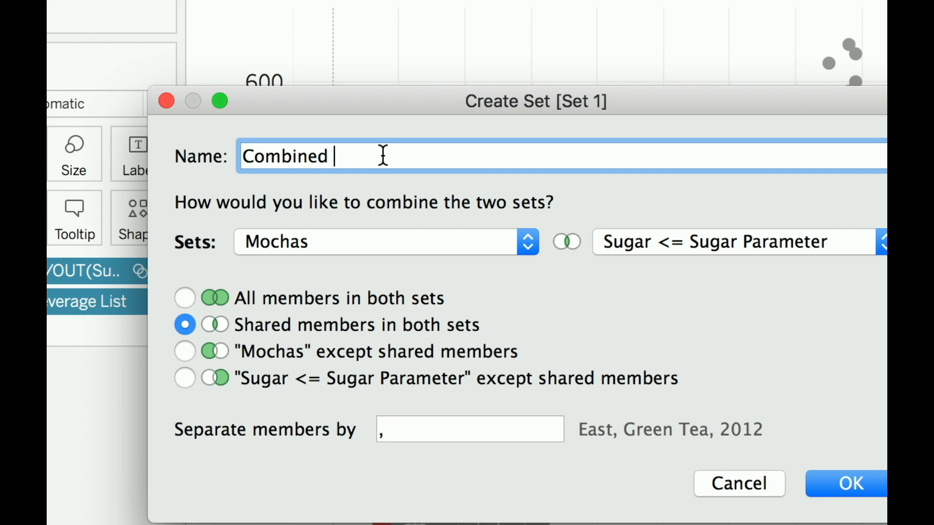
{"action": "type", "text": "Low Va"}
{"action": "key", "text": "BackSpace"}
{"action": "key", "text": "BackSpace"}
{"action": "type", "text": "Fat Mochas"}
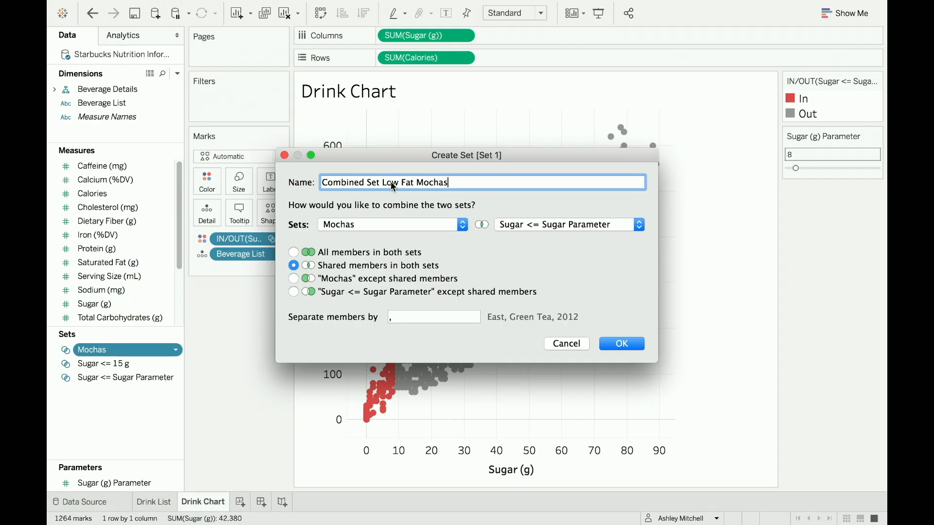
{"action": "key", "text": "Return"}
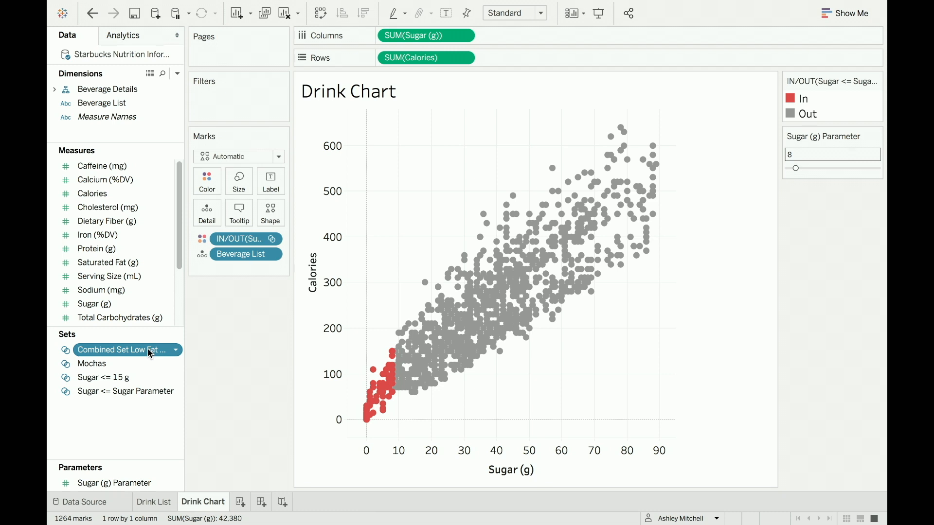
- Color the scatter plot's marks by membership in Combined Set Low Fat Mochas and filter the chart to that set's members
{"action": "left_click_drag", "start_coordinate": [151, 354], "coordinate": [214, 185]}
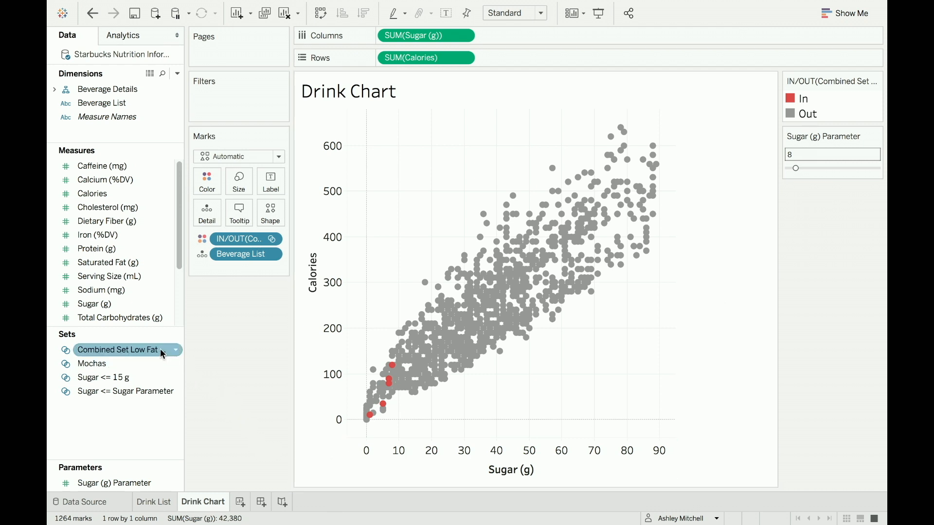
{"action": "left_click_drag", "start_coordinate": [160, 349], "coordinate": [270, 104]}
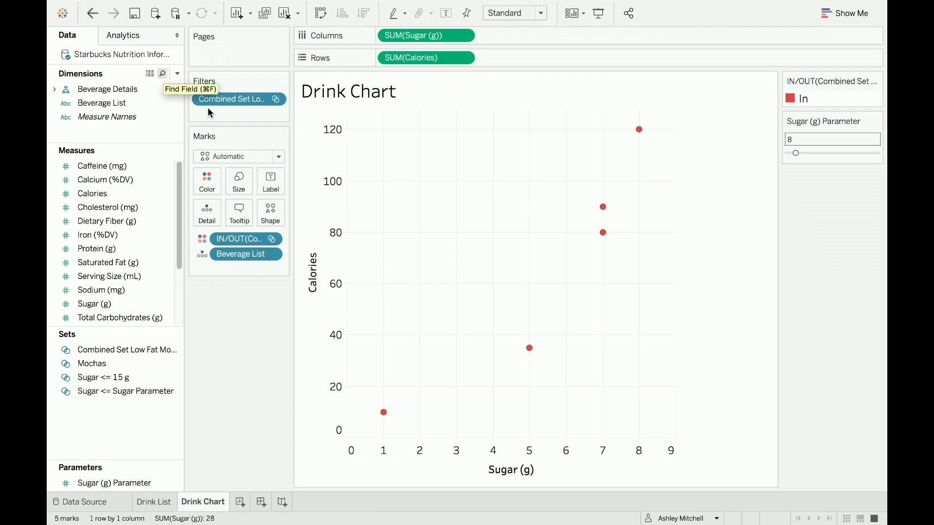
{"action": "left_click_drag", "start_coordinate": [230, 100], "coordinate": [155, 326]}
{"action": "left_click_drag", "start_coordinate": [122, 360], "coordinate": [249, 103]}
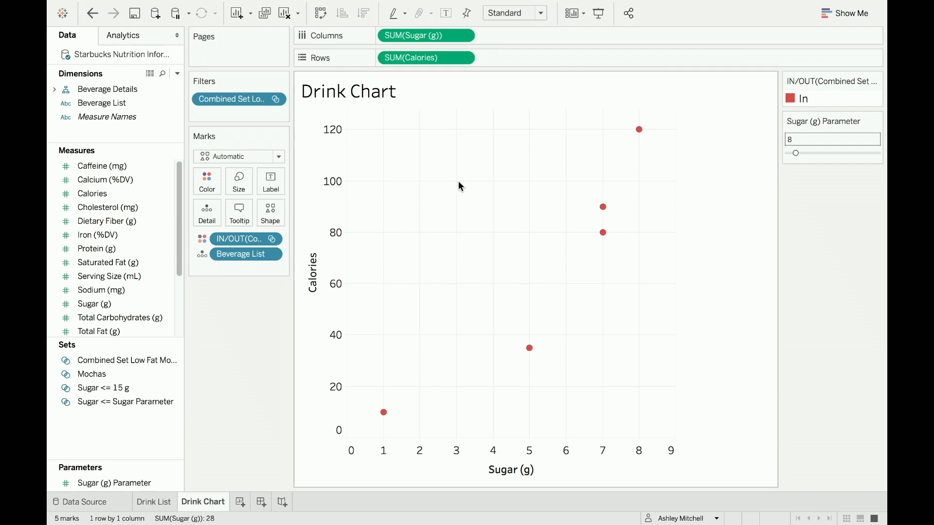
- Inspect the remaining marks' drink details, and remove the two lowest-calorie marks from Combined Set Low Fat Mochas
{"action": "mouse_move", "coordinate": [640, 131]}
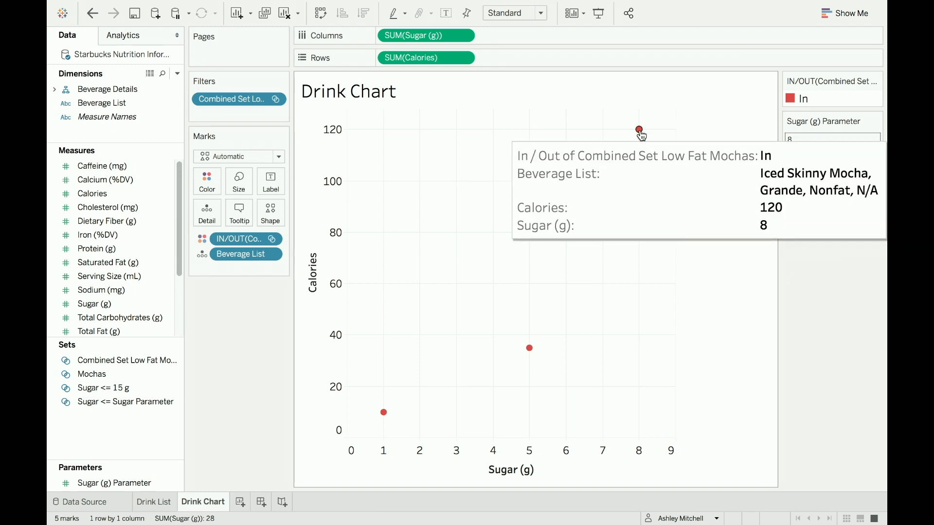
{"action": "mouse_move", "coordinate": [603, 208]}
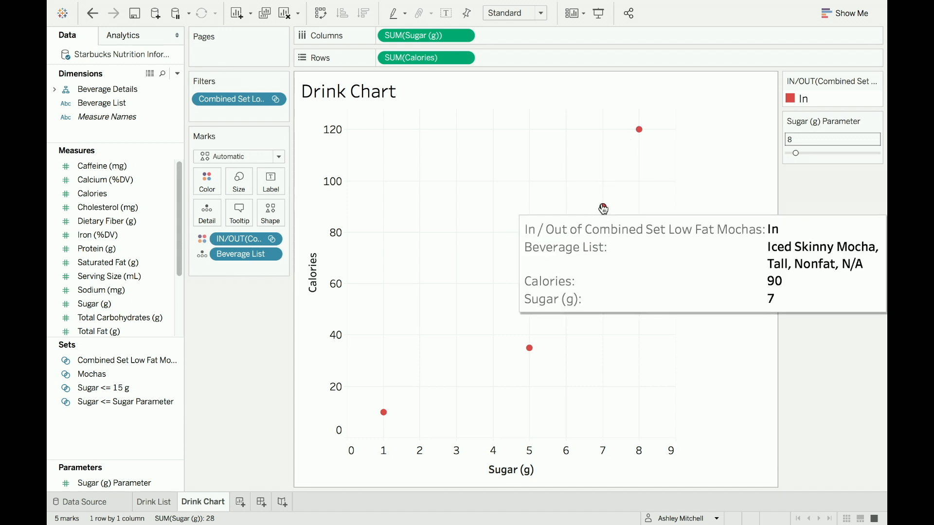
{"action": "mouse_move", "coordinate": [602, 238]}
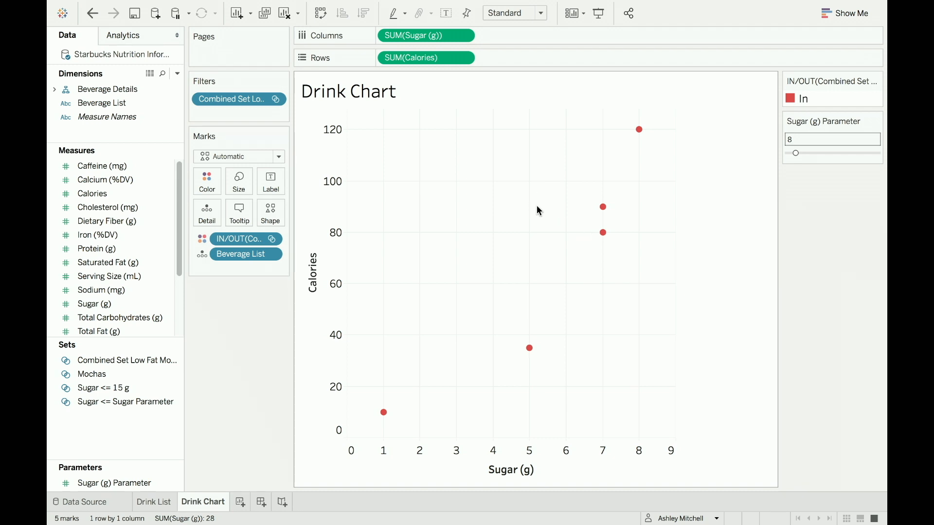
{"action": "mouse_move", "coordinate": [531, 349]}
{"action": "mouse_move", "coordinate": [387, 412]}
{"action": "left_click_drag", "start_coordinate": [550, 311], "coordinate": [536, 354]}
{"action": "left_click_drag", "start_coordinate": [419, 398], "coordinate": [383, 416]}
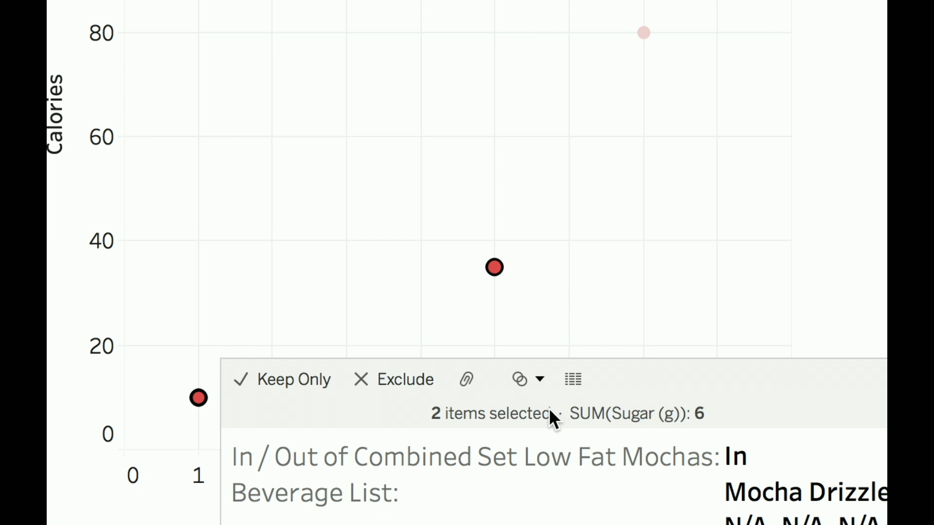
{"action": "left_click", "coordinate": [538, 383]}
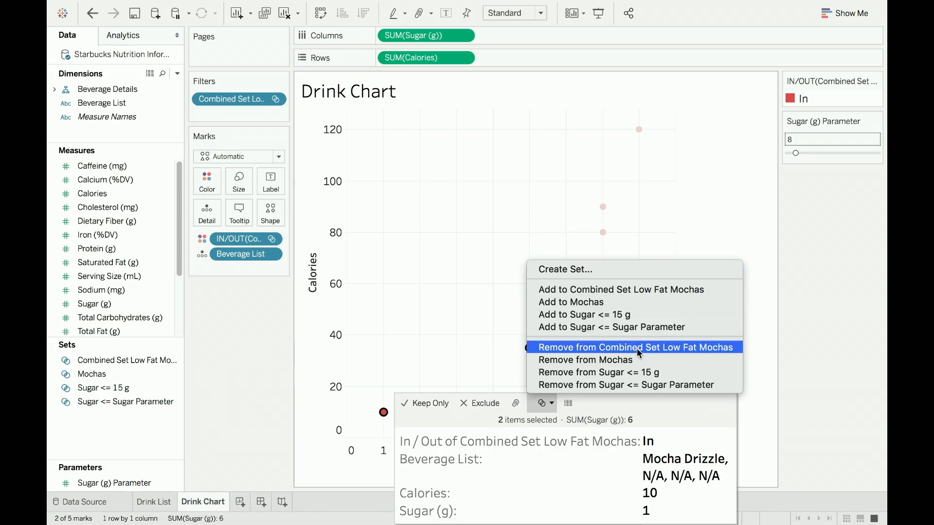
{"action": "left_click", "coordinate": [638, 348]}
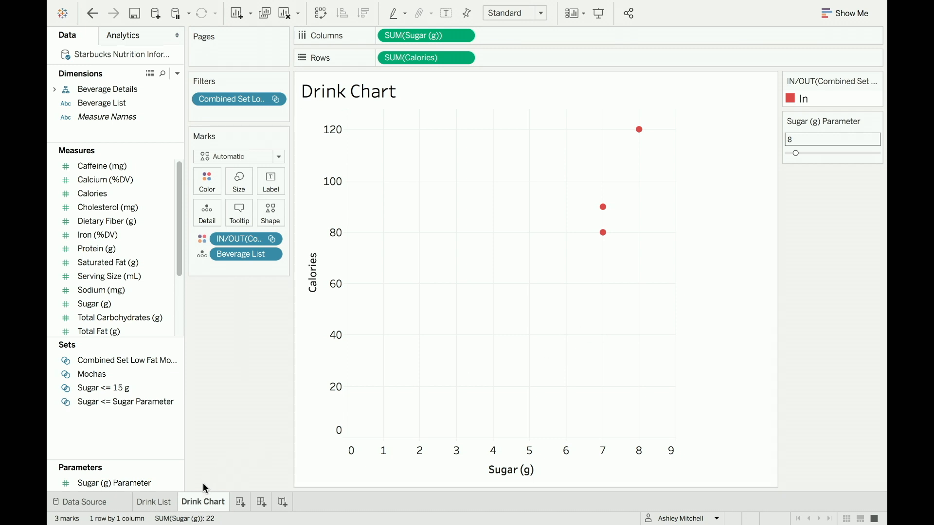
- On the Drink List sheet, group the rows by membership in Combined Set Low Fat Mochas, ahead of Beverage List, and review the In drinks
{"action": "left_click", "coordinate": [159, 502]}
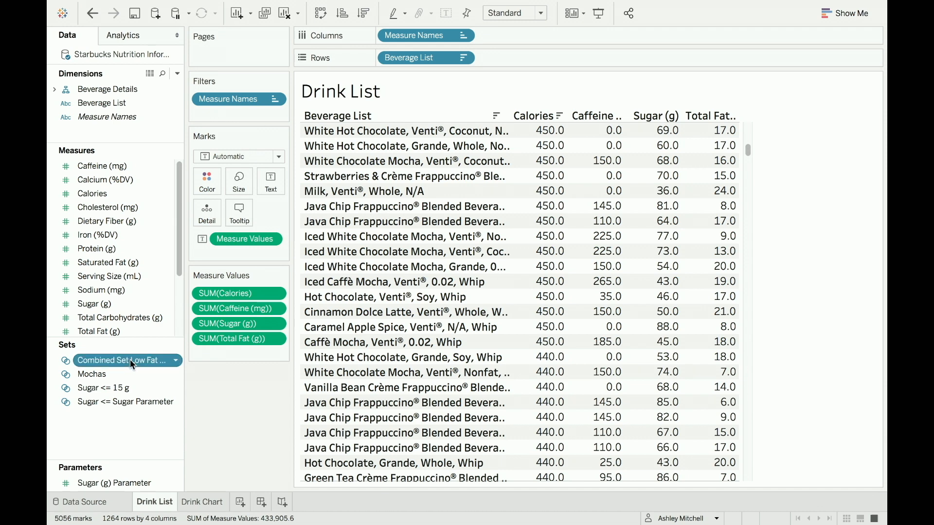
{"action": "left_click_drag", "start_coordinate": [130, 360], "coordinate": [378, 56]}
{"action": "scroll", "coordinate": [487, 164], "scroll_direction": "up", "scroll_amount": 10}
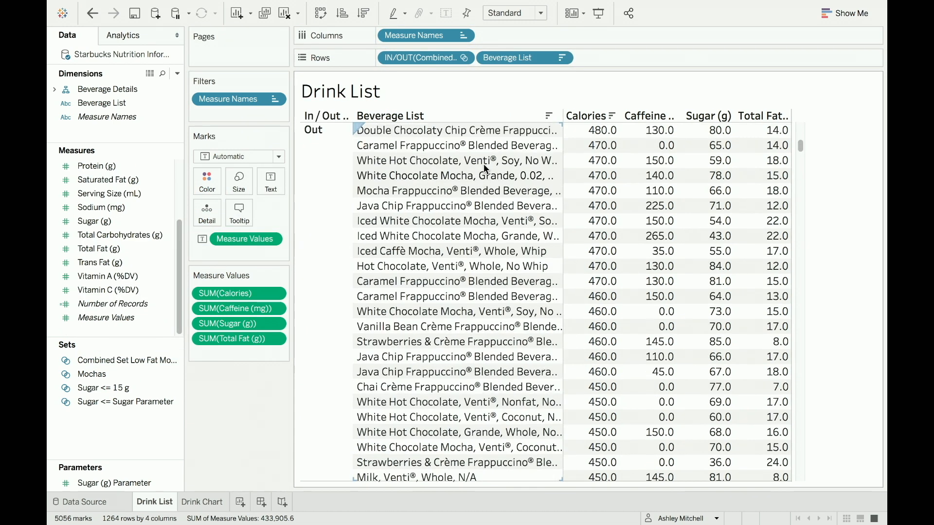
{"action": "mouse_move", "coordinate": [784, 136]}
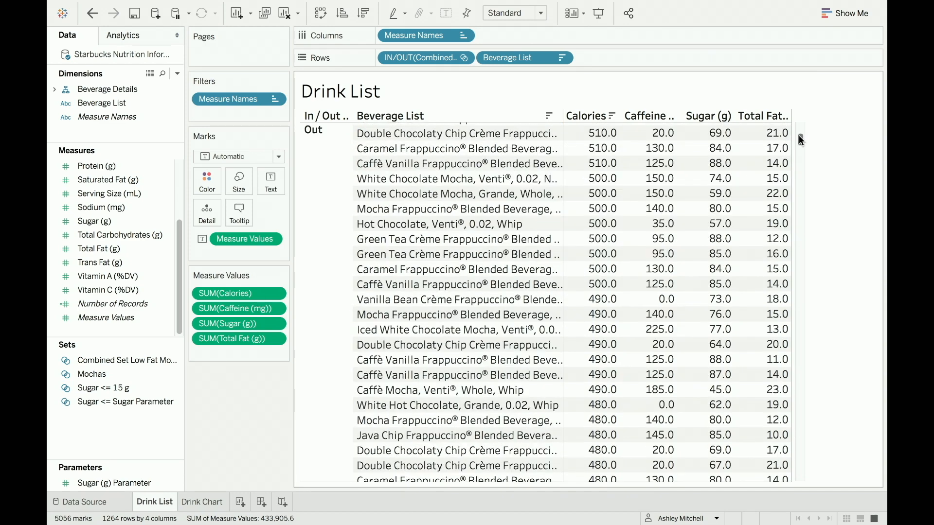
{"action": "scroll", "coordinate": [799, 137], "scroll_direction": "up", "scroll_amount": 5}
{"action": "mouse_move", "coordinate": [505, 138]}
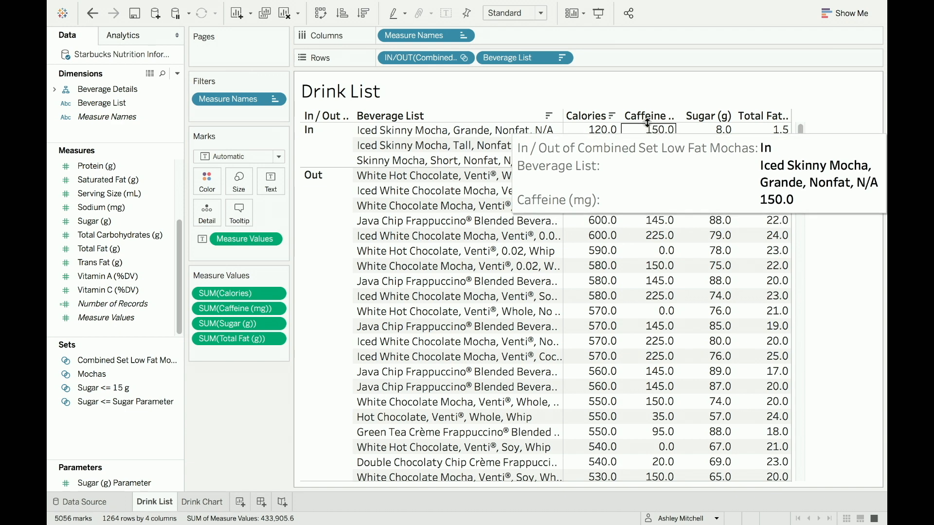
{"action": "mouse_move", "coordinate": [721, 142]}
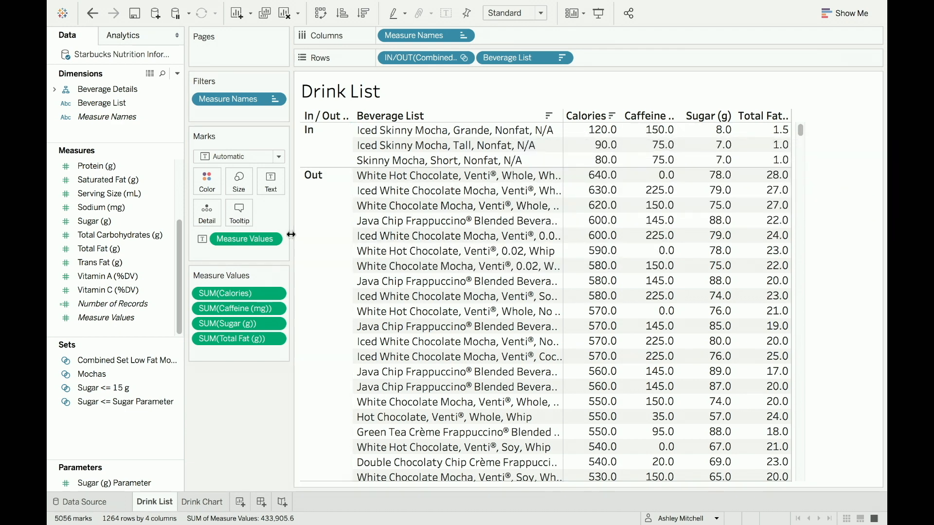
- Show the control for the Sugar (g) Parameter on the Drink List sheet and try a higher value before returning it to 8
{"action": "left_click_drag", "start_coordinate": [147, 479], "coordinate": [172, 483]}
{"action": "left_click", "coordinate": [174, 483]}
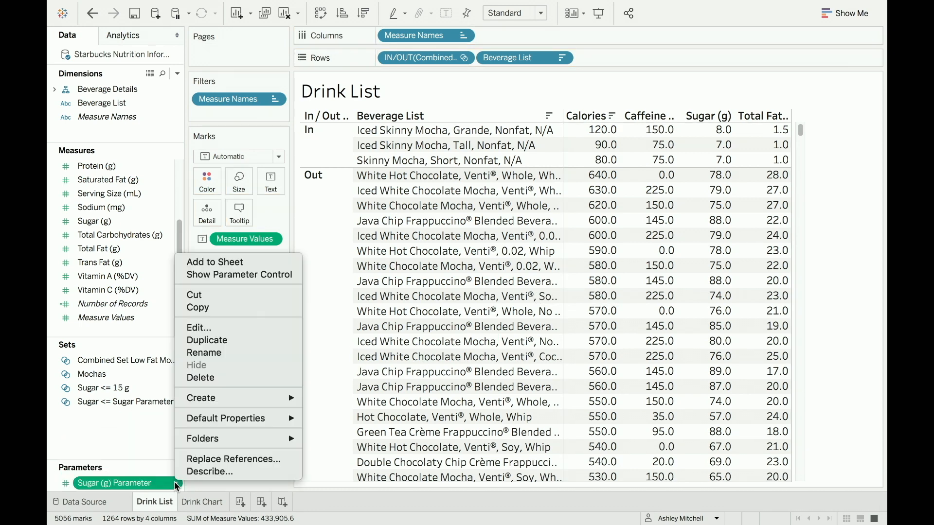
{"action": "left_click", "coordinate": [273, 274]}
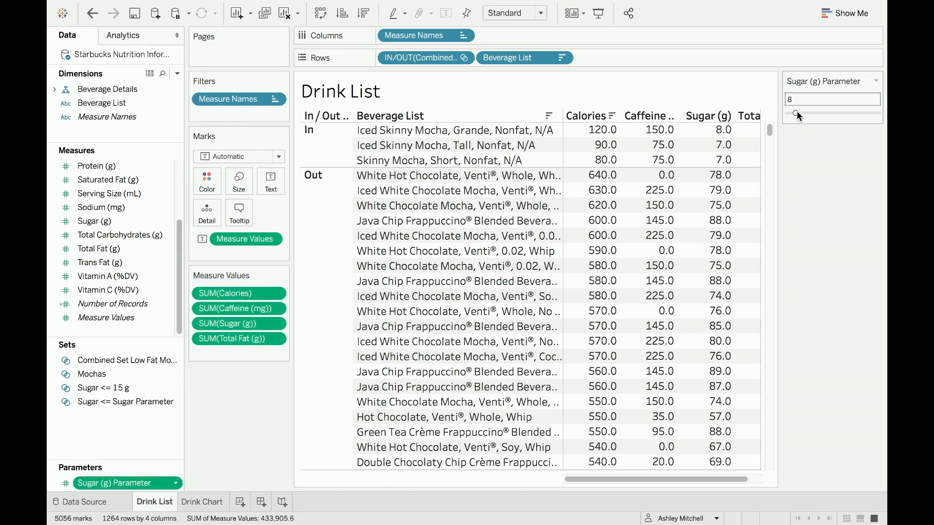
{"action": "left_click_drag", "start_coordinate": [809, 112], "coordinate": [811, 112]}
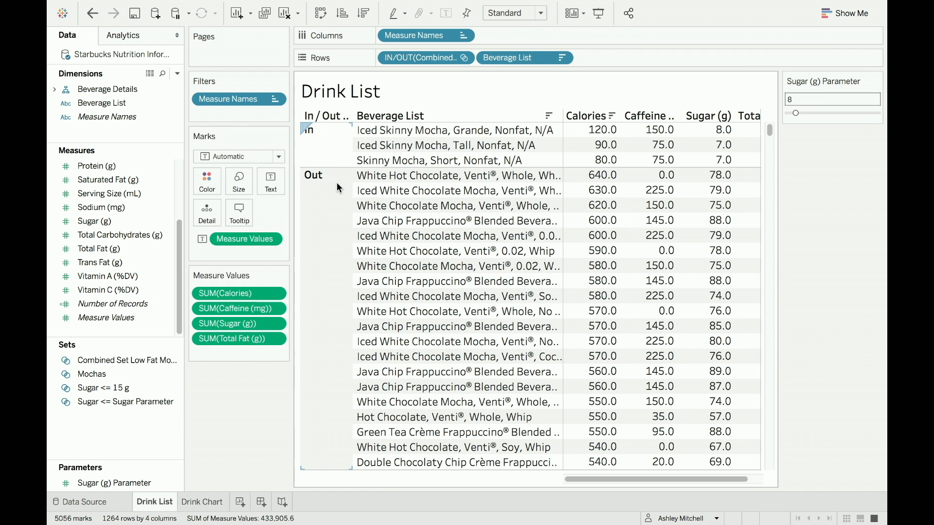
- Change the alias of the In row header in the drink list to "Tasty Drinks"
{"action": "right_click", "coordinate": [332, 155]}
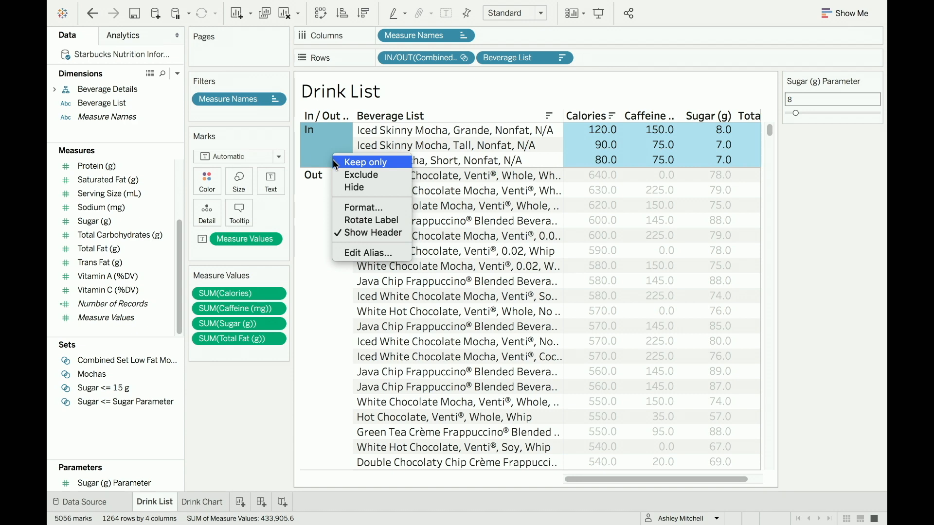
{"action": "left_click", "coordinate": [376, 252]}
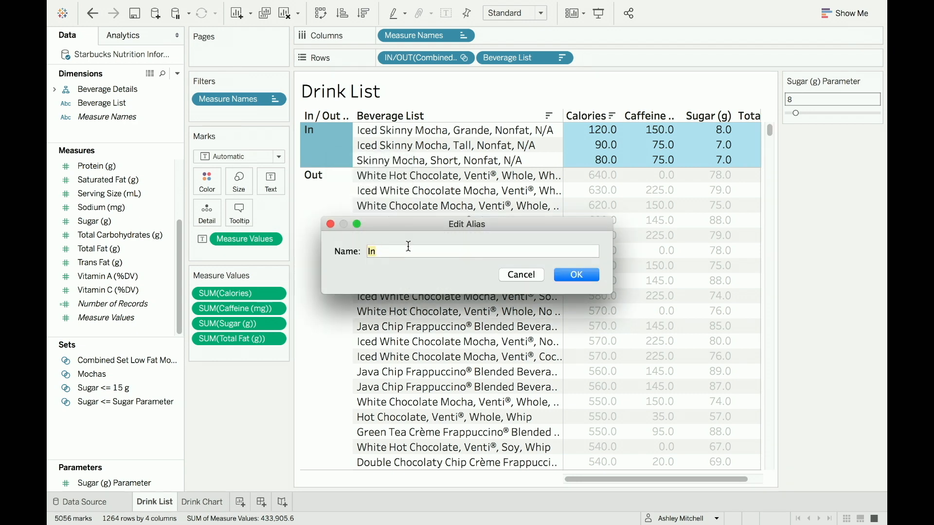
{"action": "type", "text": "Tast"}
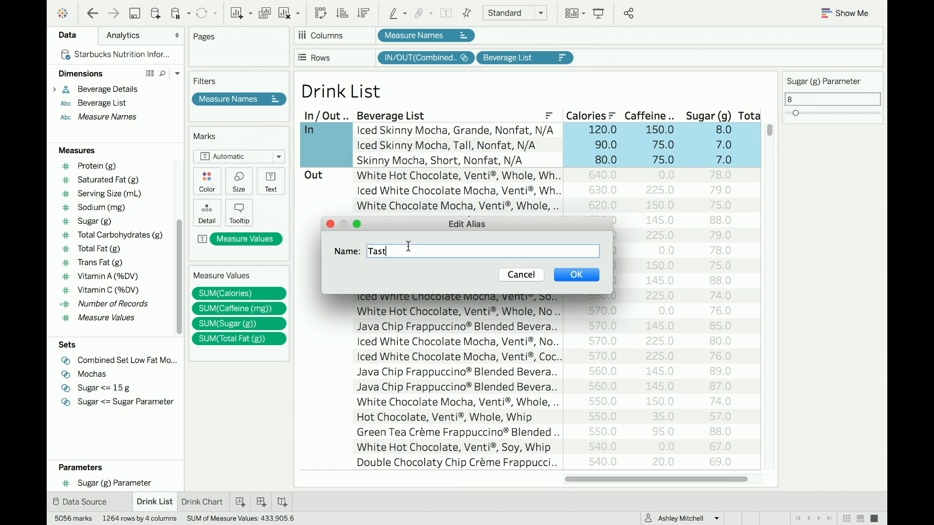
{"action": "type", "text": "y Drinks"}
{"action": "key", "text": "Return"}
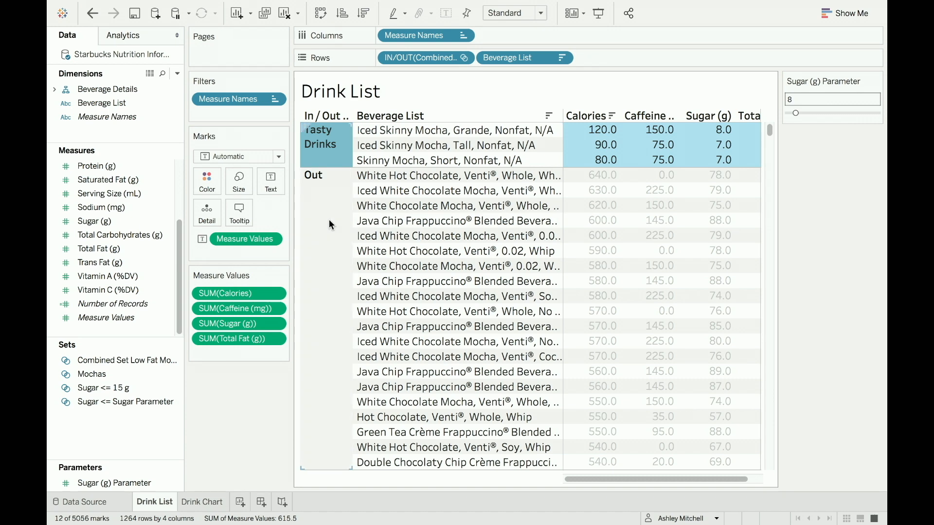
- Change the alias of the Out member of Combined Set Low Fat Mochas to "Not So Tasty Drinks"
{"action": "left_click", "coordinate": [329, 220]}
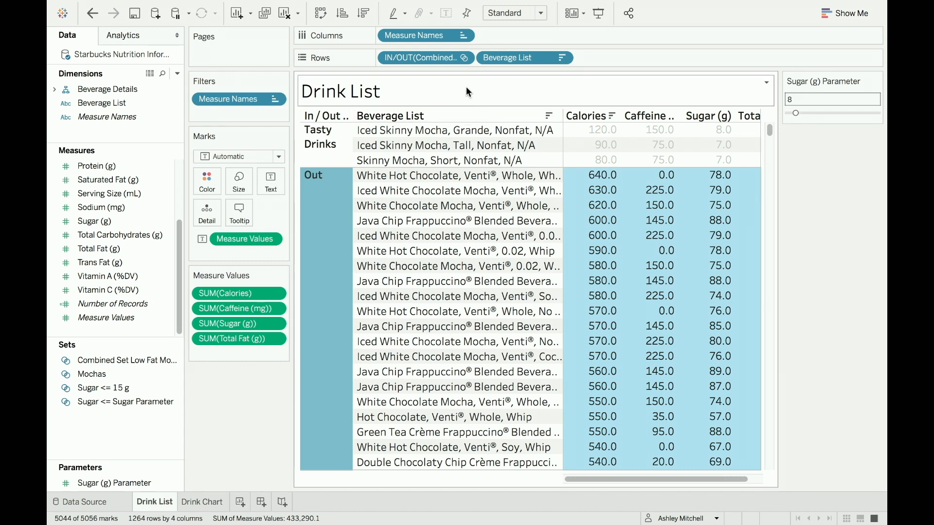
{"action": "left_click", "coordinate": [463, 58]}
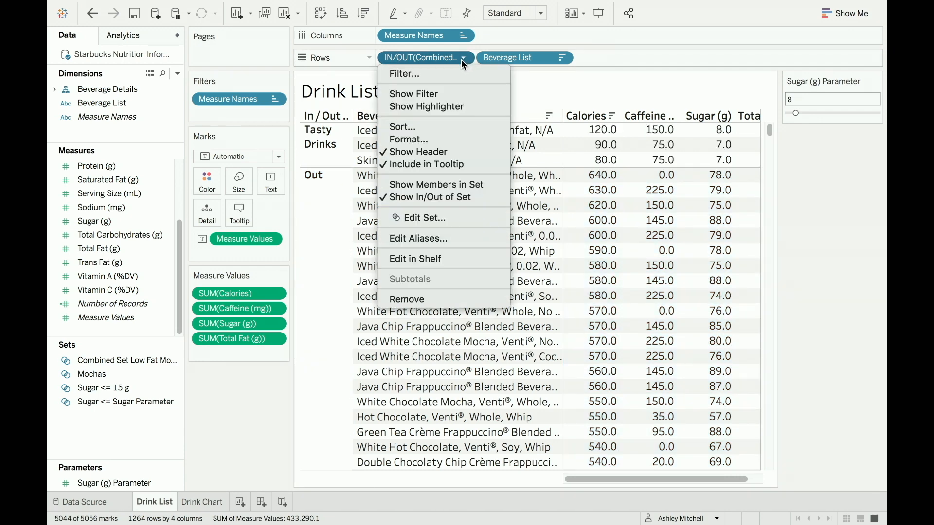
{"action": "left_click", "coordinate": [467, 232]}
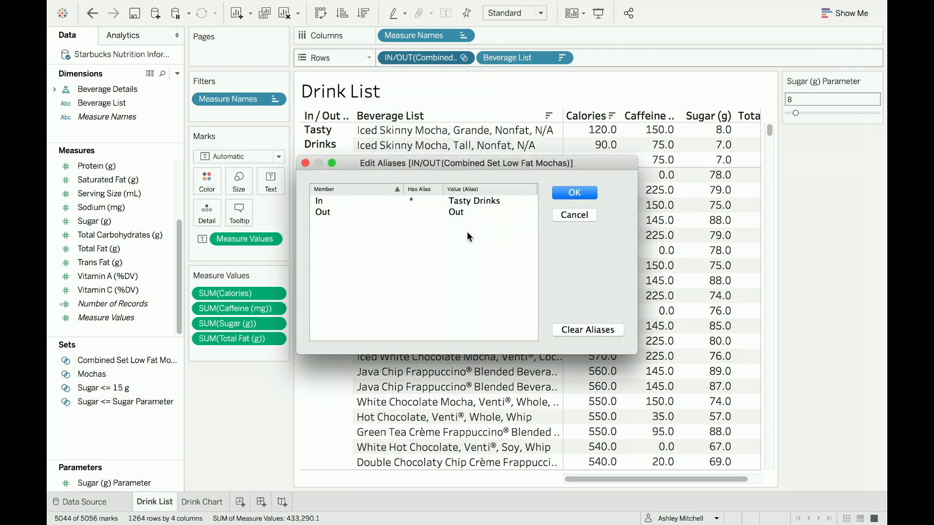
{"action": "left_click", "coordinate": [473, 211]}
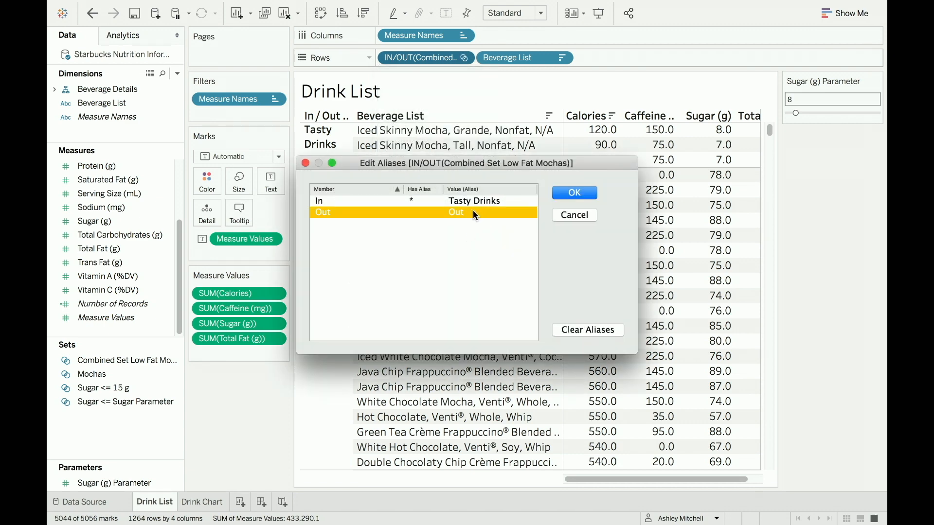
{"action": "left_click", "coordinate": [459, 213]}
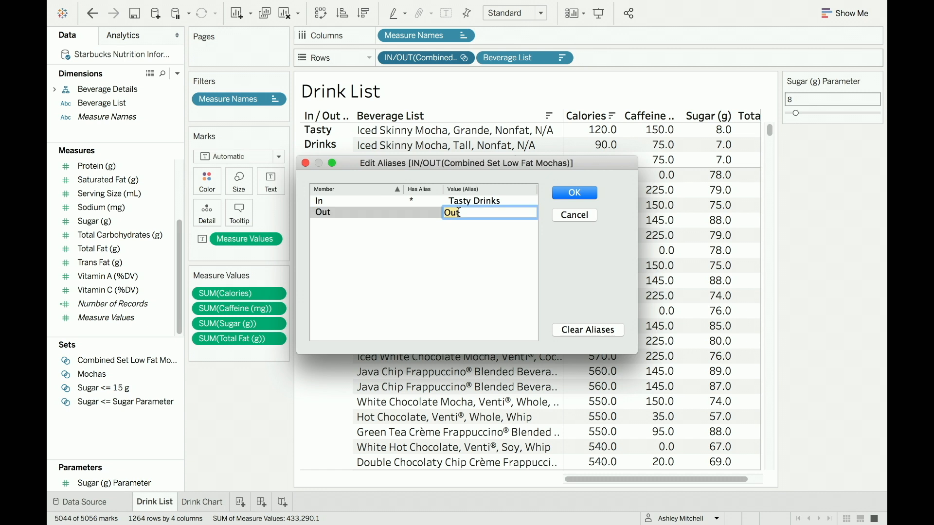
{"action": "type", "text": "Not So Tasty Drinks"}
{"action": "key", "text": "Return"}
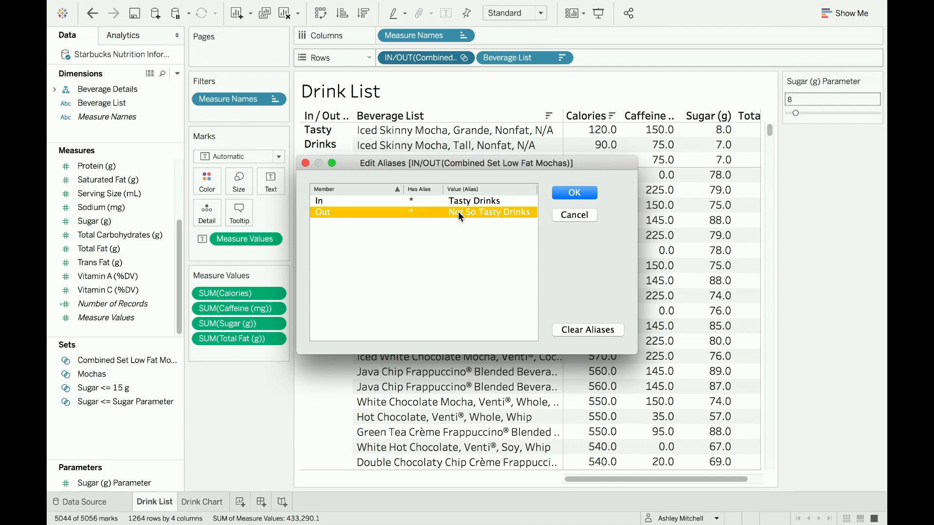
{"action": "left_click", "coordinate": [575, 194]}
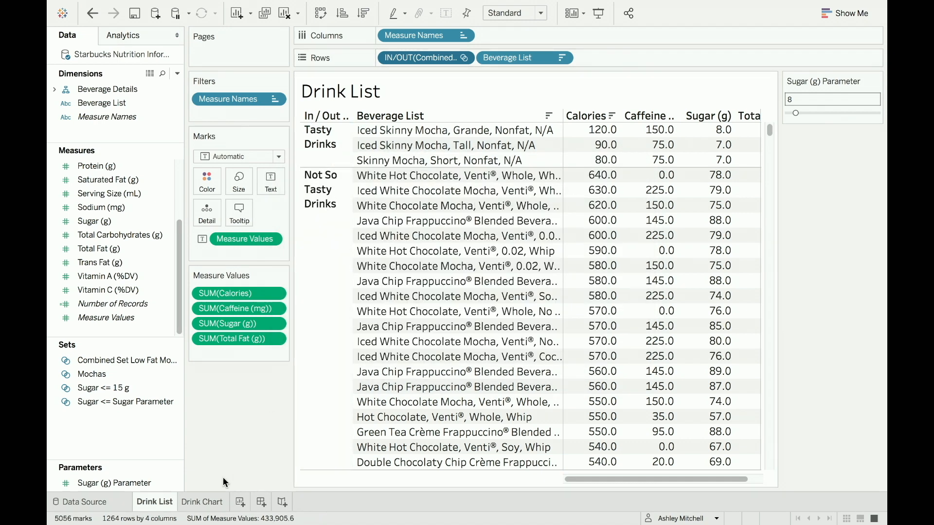
- On the Drink Chart sheet, remove the Combined Set Low Fat Mochas filter to compare all drinks, and add the filter back
{"action": "left_click", "coordinate": [219, 504]}
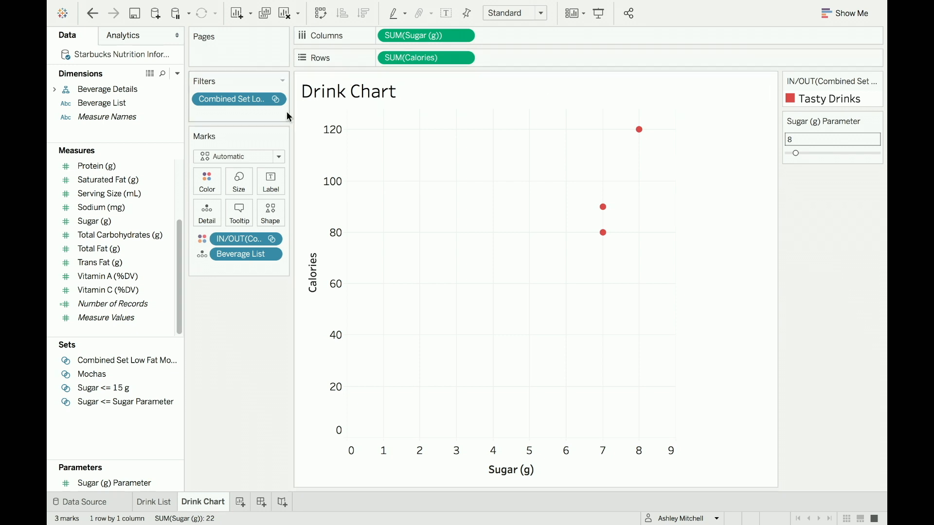
{"action": "left_click_drag", "start_coordinate": [250, 99], "coordinate": [250, 306]}
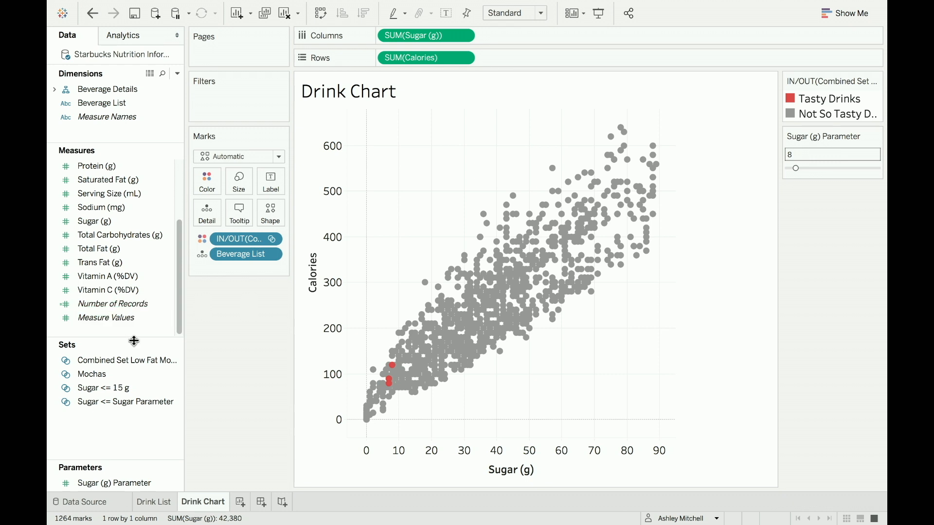
{"action": "left_click_drag", "start_coordinate": [137, 361], "coordinate": [262, 106]}
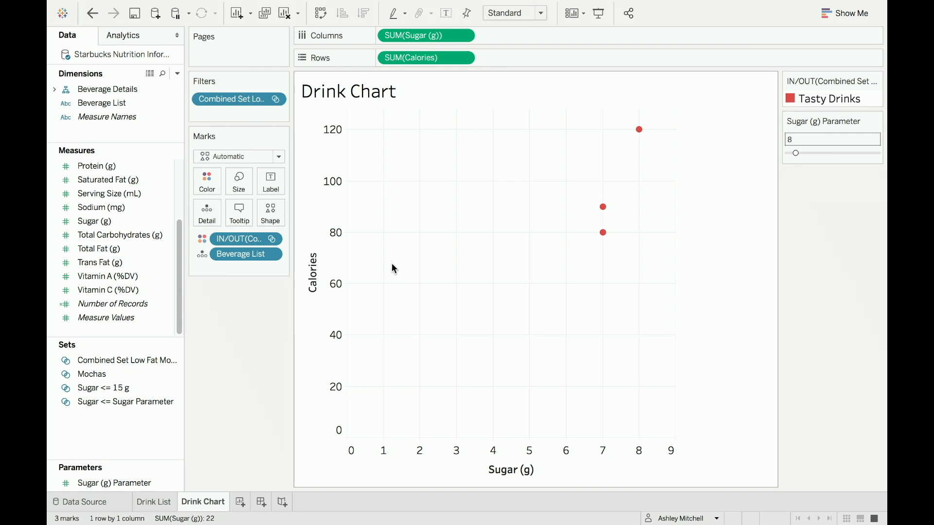
- Create a new worksheet and name it "Drink with Filters"
{"action": "left_click", "coordinate": [244, 504]}
{"action": "double_click", "coordinate": [247, 503]}
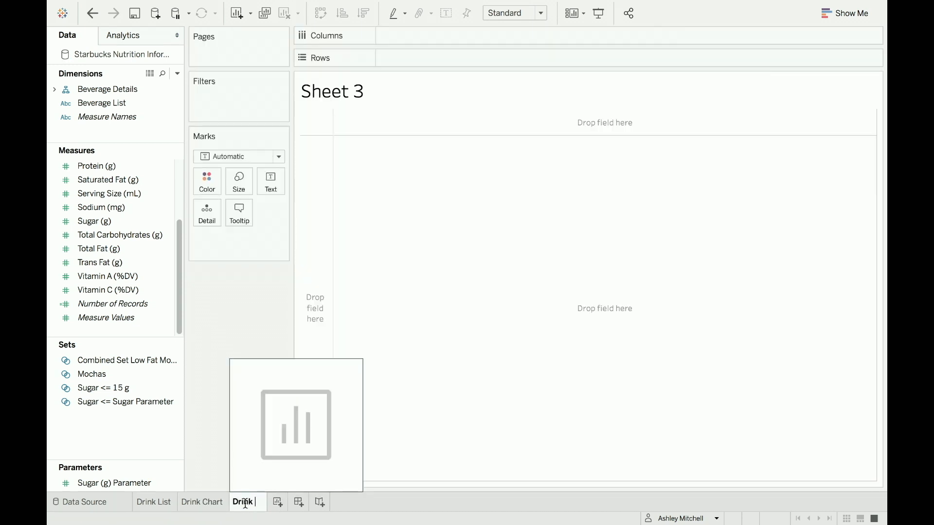
{"action": "type", "text": "with Filters"}
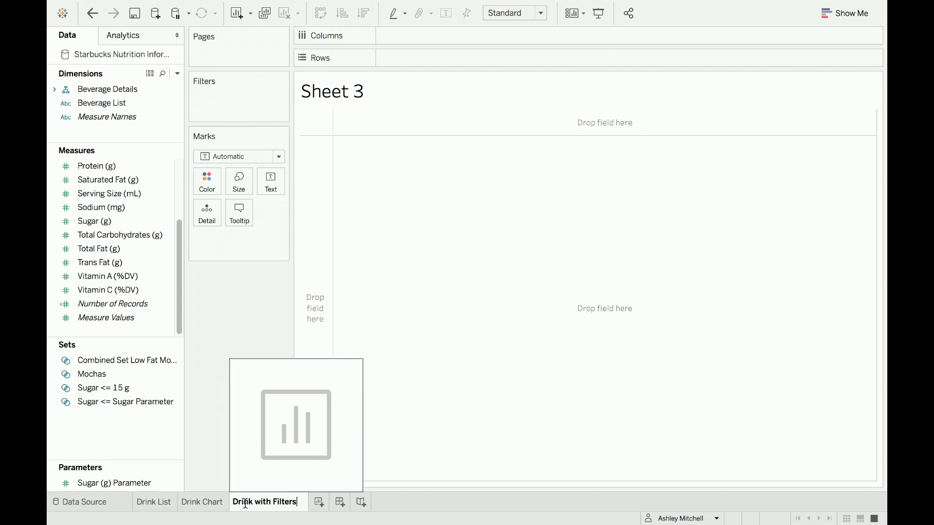
{"action": "key", "text": "Return"}
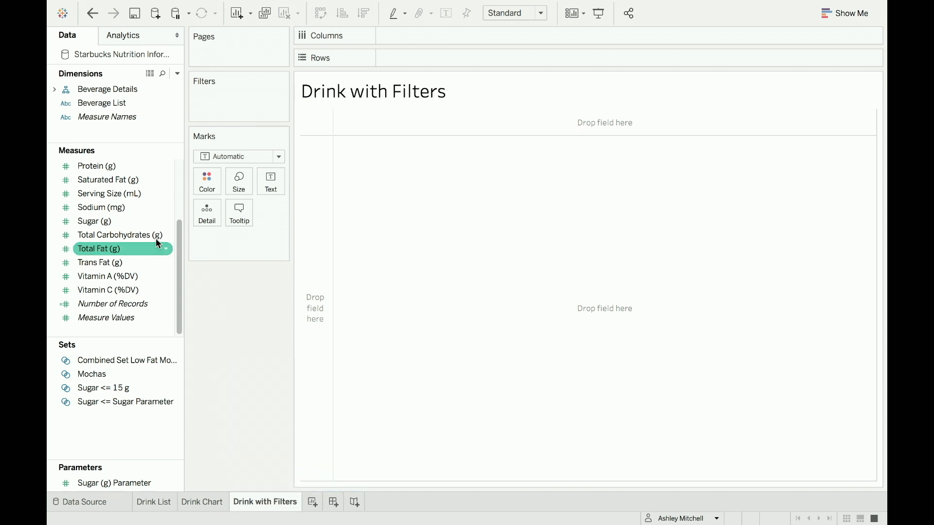
- Build a scatter plot of Calories against Sugar (g) with one mark per Beverage List member, shown as filled circles
{"action": "scroll", "coordinate": [133, 204], "scroll_direction": "up", "scroll_amount": 3}
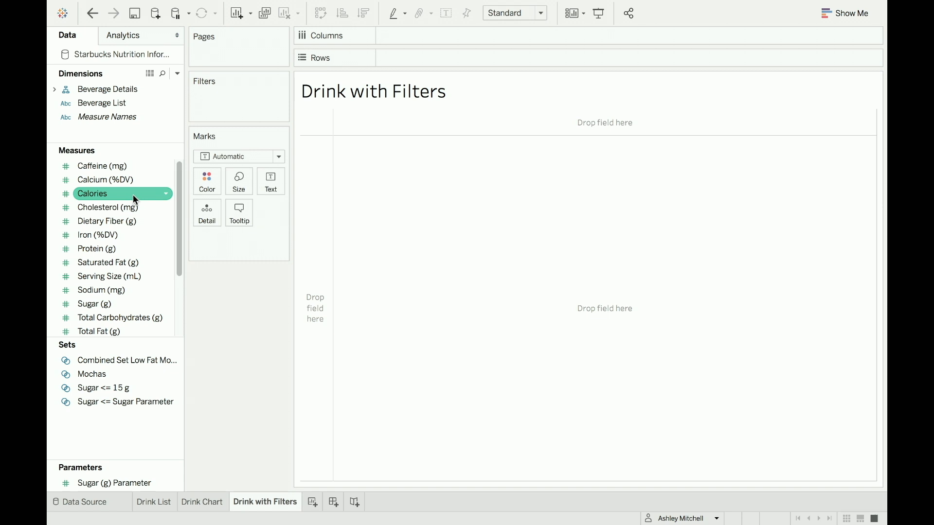
{"action": "double_click", "coordinate": [133, 195]}
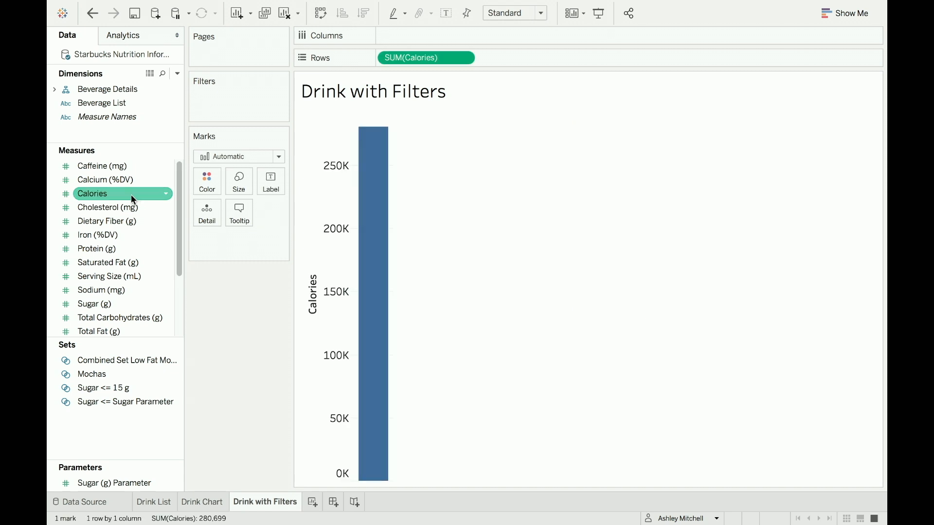
{"action": "double_click", "coordinate": [123, 305]}
{"action": "left_click_drag", "start_coordinate": [111, 103], "coordinate": [454, 269]}
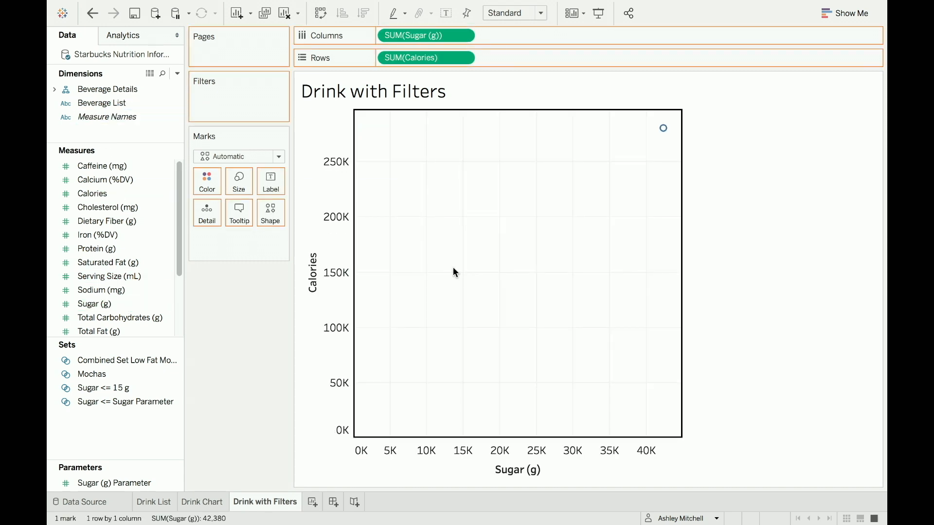
{"action": "left_click", "coordinate": [271, 212]}
{"action": "left_click", "coordinate": [267, 271]}
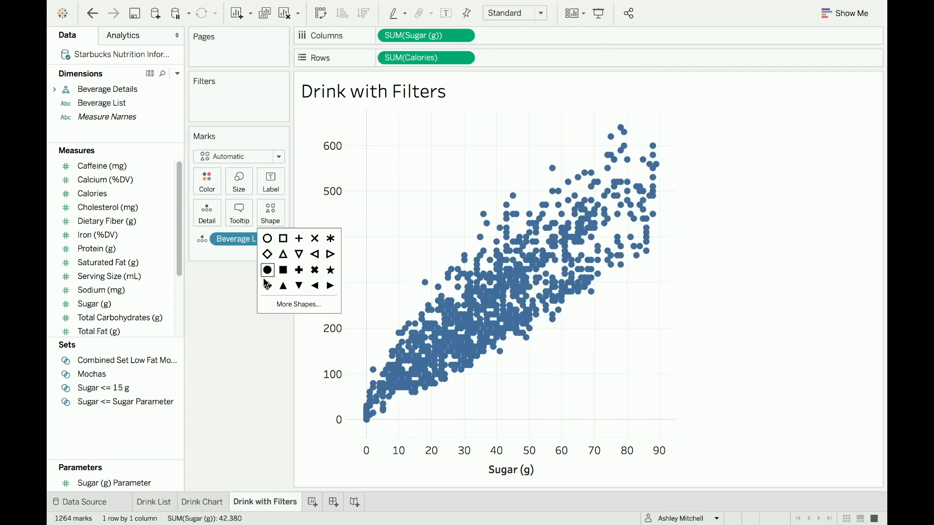
{"action": "left_click", "coordinate": [241, 308]}
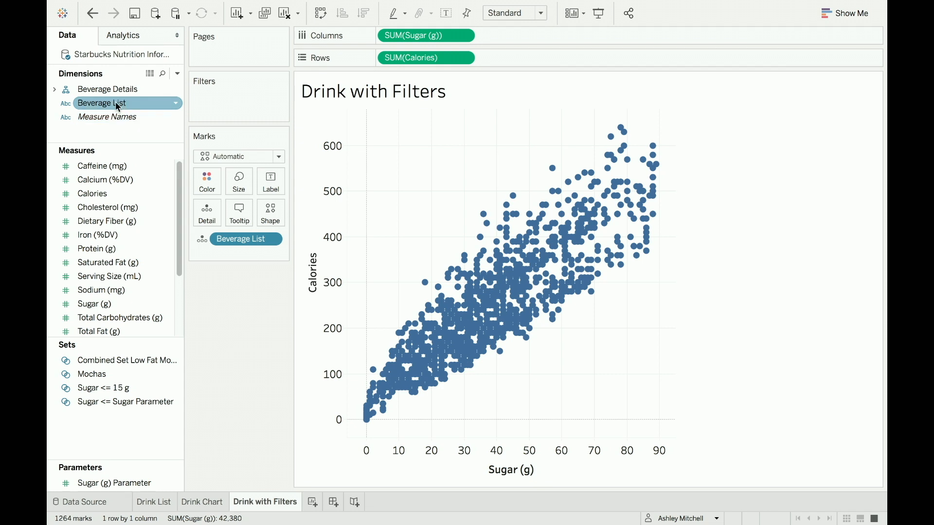
- Add a Beverage List filter that selects from the list, clear all values, and select every drink matching "mocha"
{"action": "left_click_drag", "start_coordinate": [115, 102], "coordinate": [219, 98]}
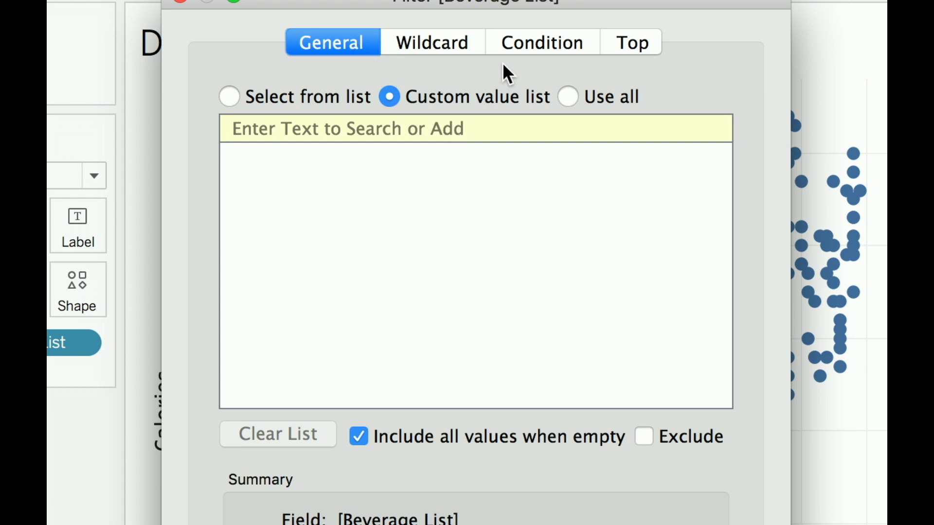
{"action": "left_click", "coordinate": [230, 98]}
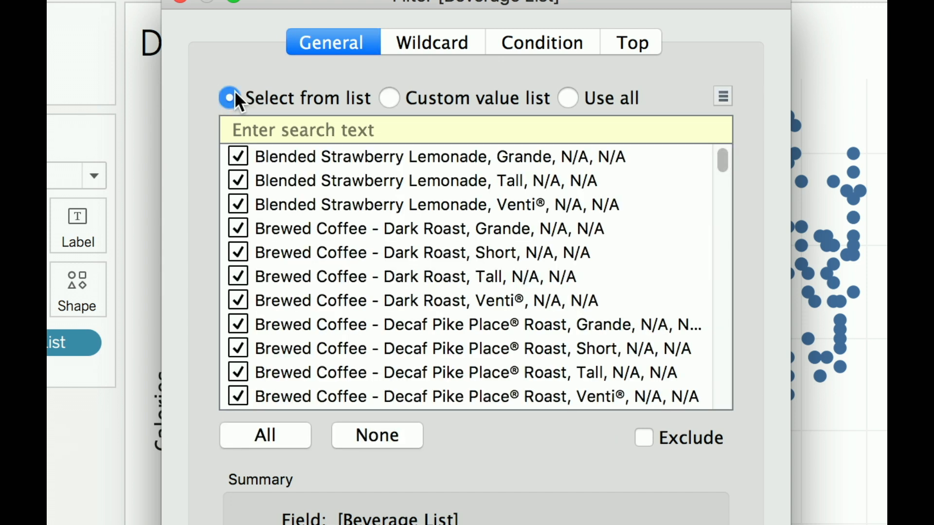
{"action": "left_click", "coordinate": [396, 438]}
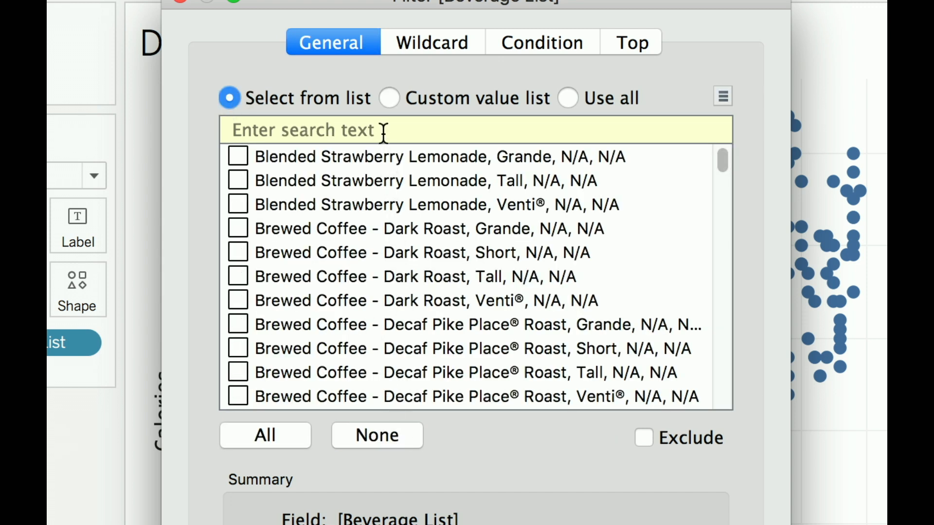
{"action": "left_click", "coordinate": [384, 133]}
{"action": "type", "text": "mocah"}
{"action": "key", "text": "BackSpace"}
{"action": "key", "text": "BackSpace"}
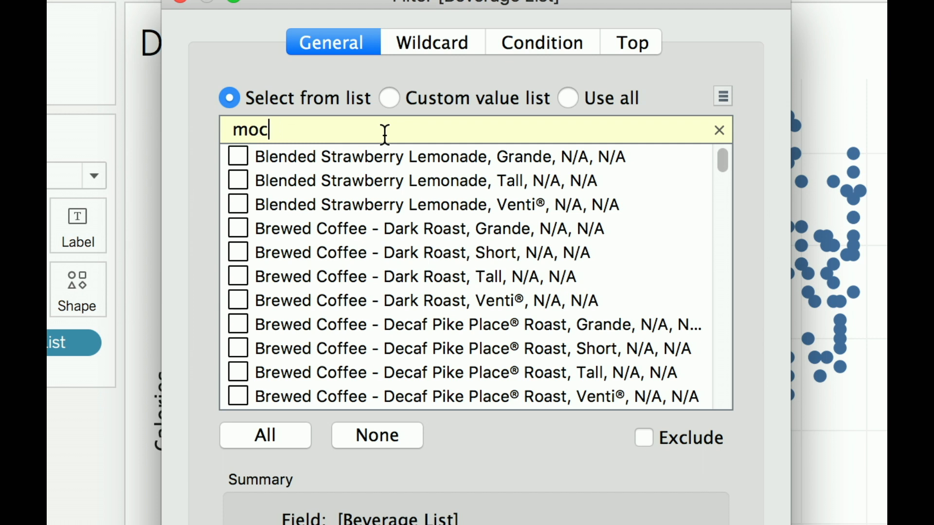
{"action": "type", "text": "ha"}
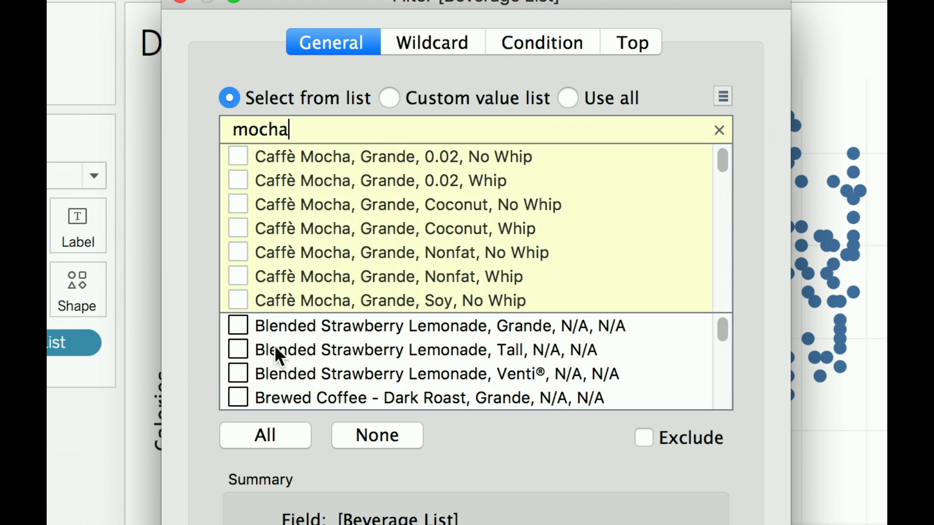
{"action": "left_click", "coordinate": [290, 429]}
- Deselect every drink matching "white" in the Beverage List filter, and apply the filter to the chart
{"action": "double_click", "coordinate": [281, 133]}
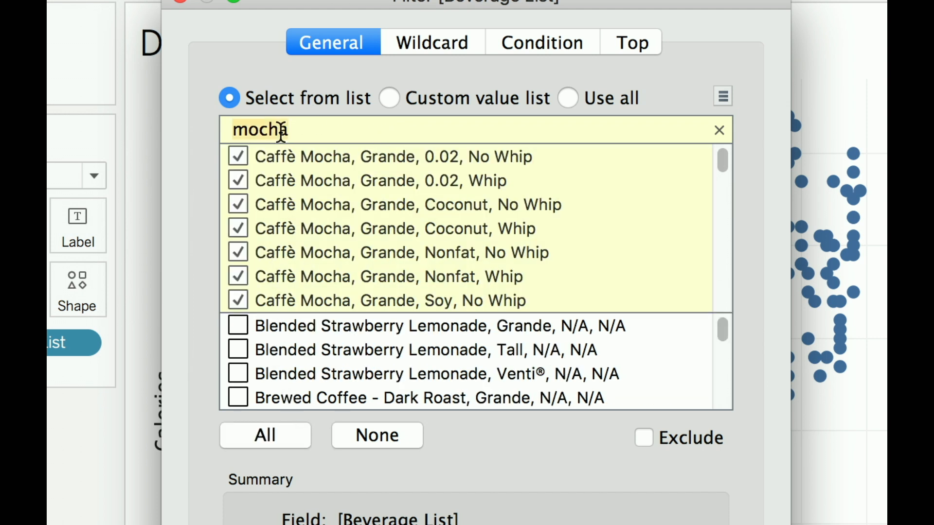
{"action": "type", "text": "white"}
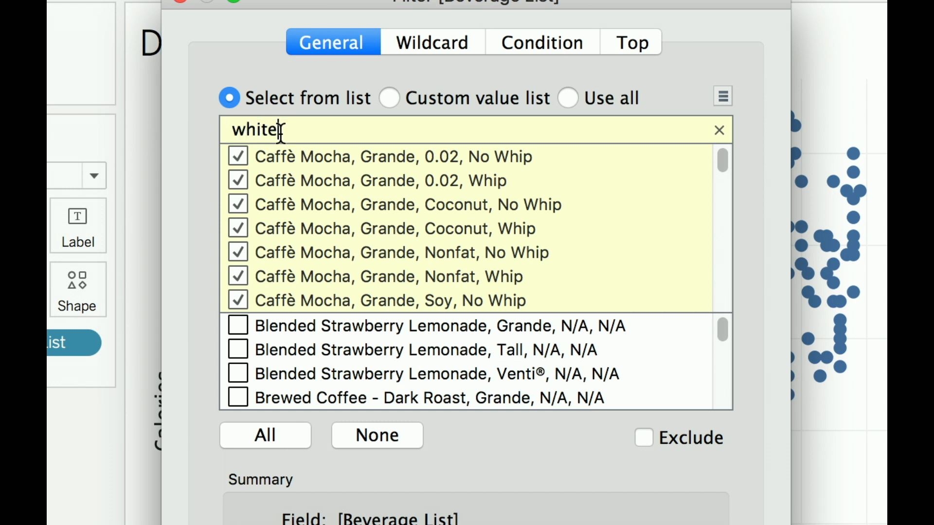
{"action": "left_click", "coordinate": [392, 440]}
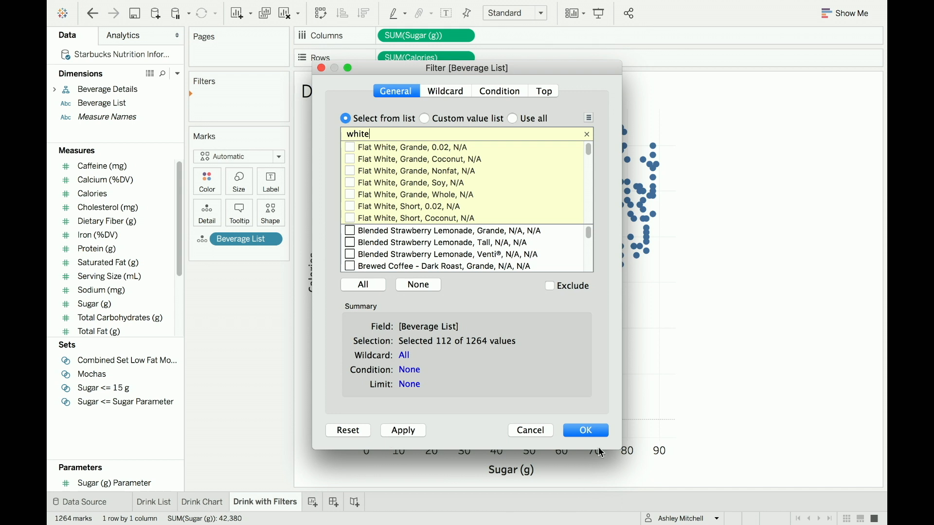
{"action": "left_click", "coordinate": [585, 430]}
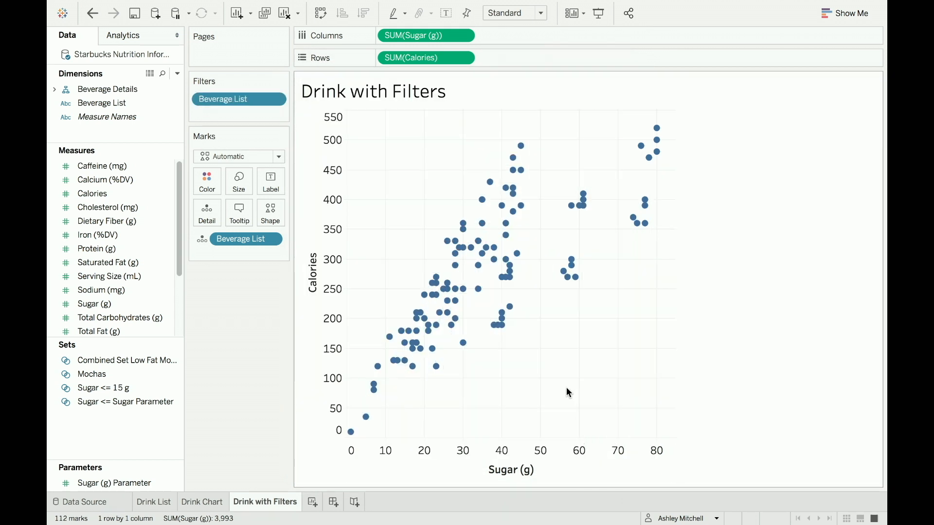
- On the Drink Chart sheet, remove the Combined Set Low Fat Mochas filter and color the marks by the Mochas set
{"action": "left_click", "coordinate": [202, 502]}
{"action": "left_click_drag", "start_coordinate": [247, 98], "coordinate": [259, 323]}
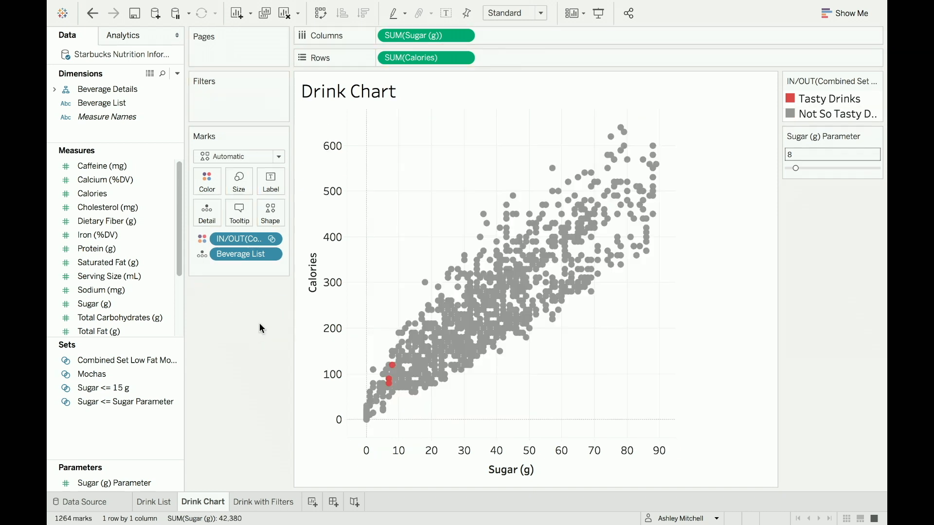
{"action": "left_click_drag", "start_coordinate": [132, 371], "coordinate": [208, 181]}
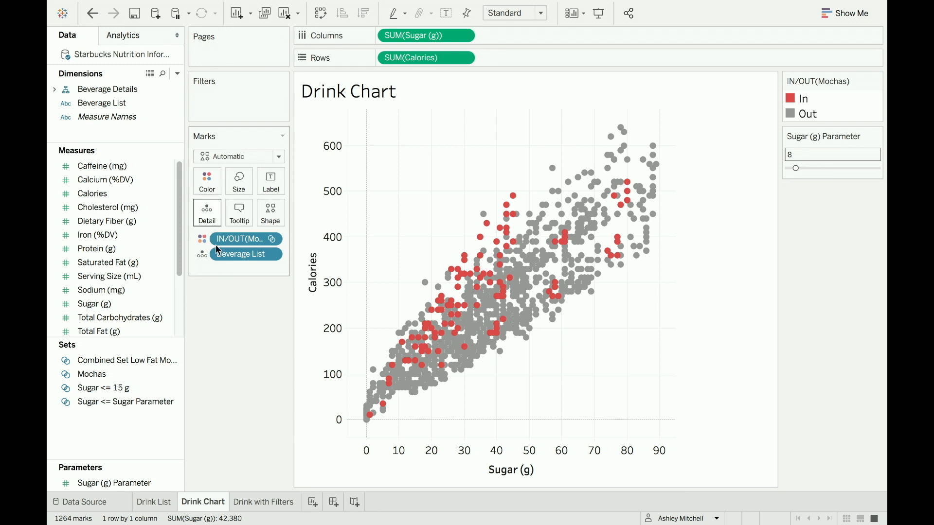
- On the Drink with Filters sheet, reopen the Beverage List filter and choose a condition defined by formula
{"action": "left_click", "coordinate": [247, 505]}
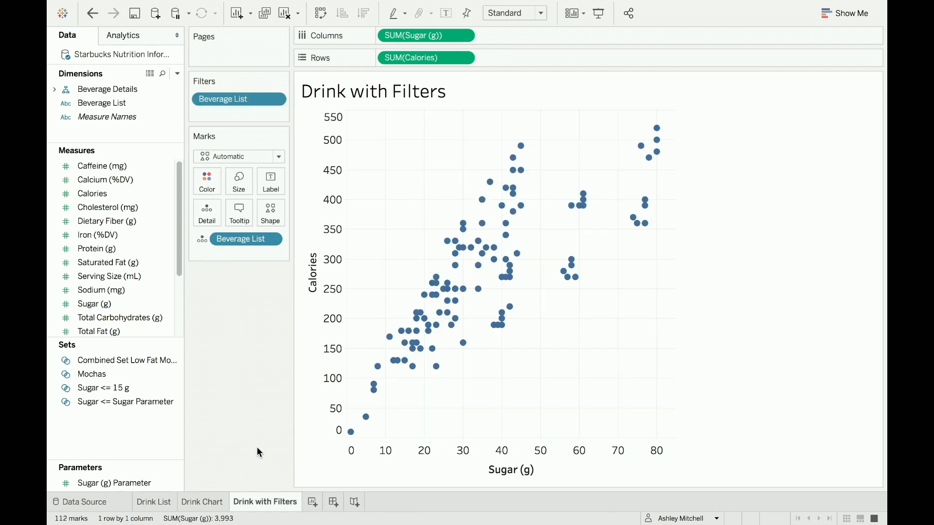
{"action": "double_click", "coordinate": [238, 100]}
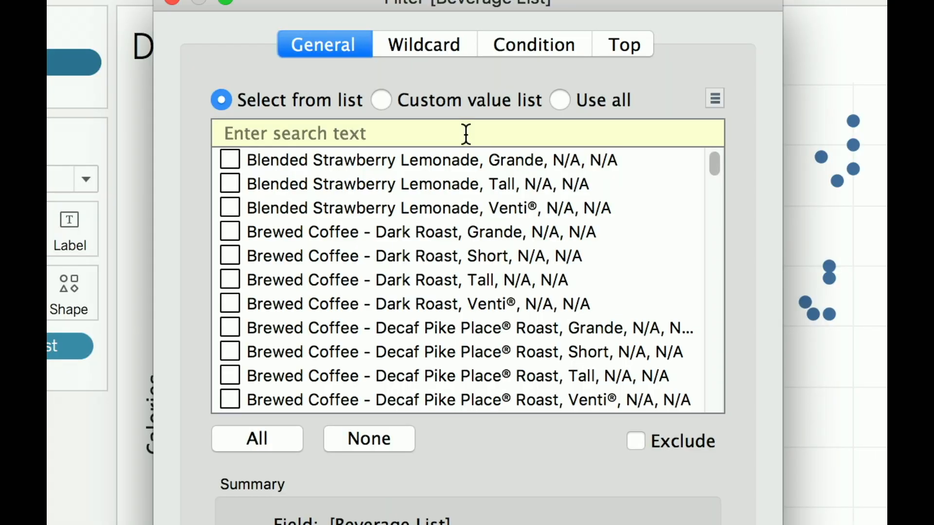
{"action": "left_click", "coordinate": [502, 56]}
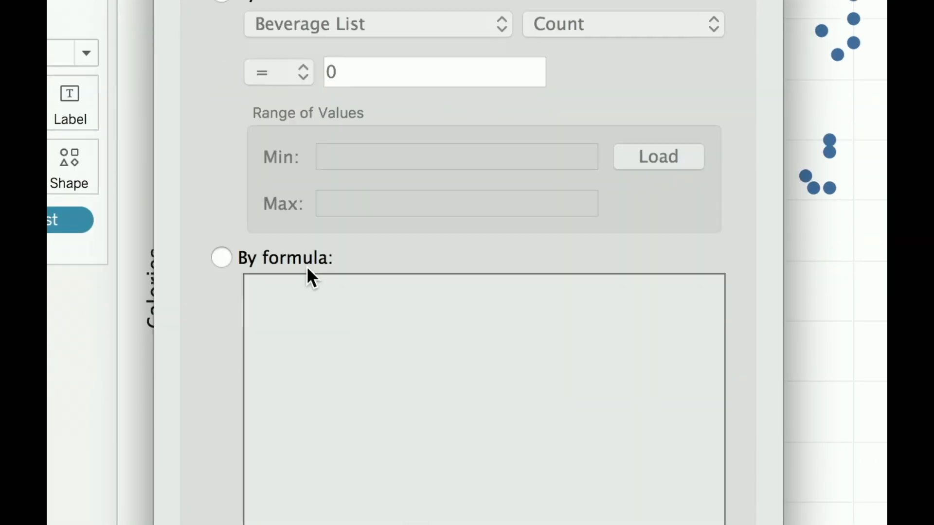
{"action": "left_click", "coordinate": [308, 269]}
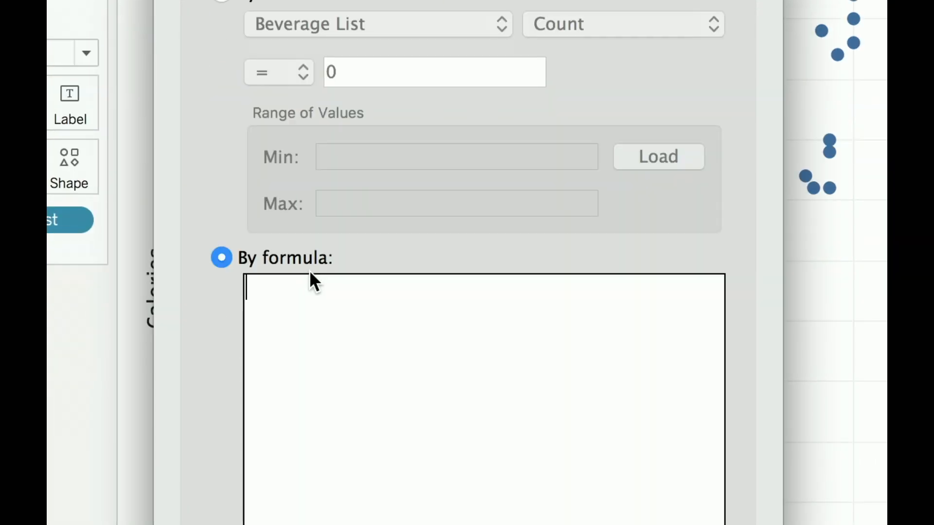
{"action": "type", "text": "su"}
{"action": "key", "text": "Return"}
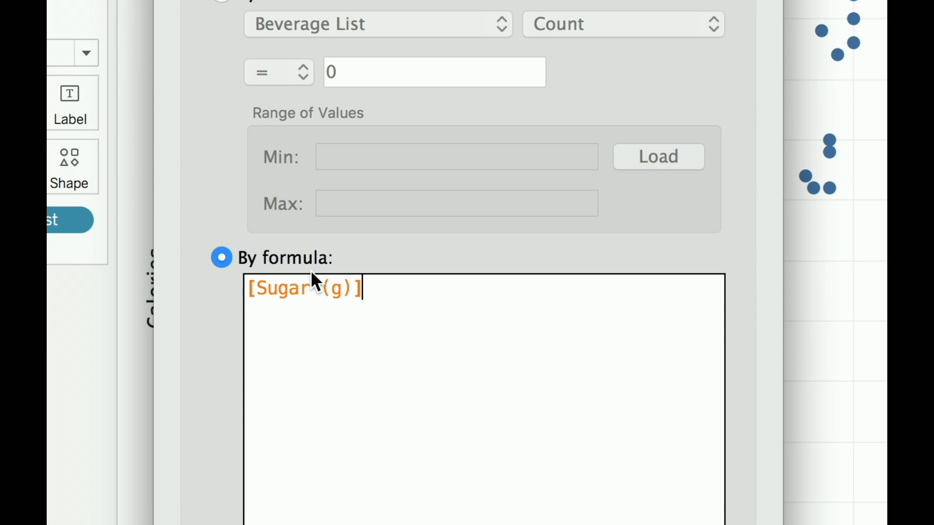
{"action": "key", "text": "BackSpace"}
{"action": "key", "text": "BackSpace"}
{"action": "key", "text": "BackSpace"}
{"action": "key", "text": "BackSpace"}
{"action": "key", "text": "BackSpace"}
{"action": "key", "text": "BackSpace"}
{"action": "key", "text": "BackSpace"}
{"action": "key", "text": "BackSpace"}
{"action": "key", "text": "BackSpace"}
{"action": "key", "text": "BackSpace"}
{"action": "key", "text": "BackSpace"}
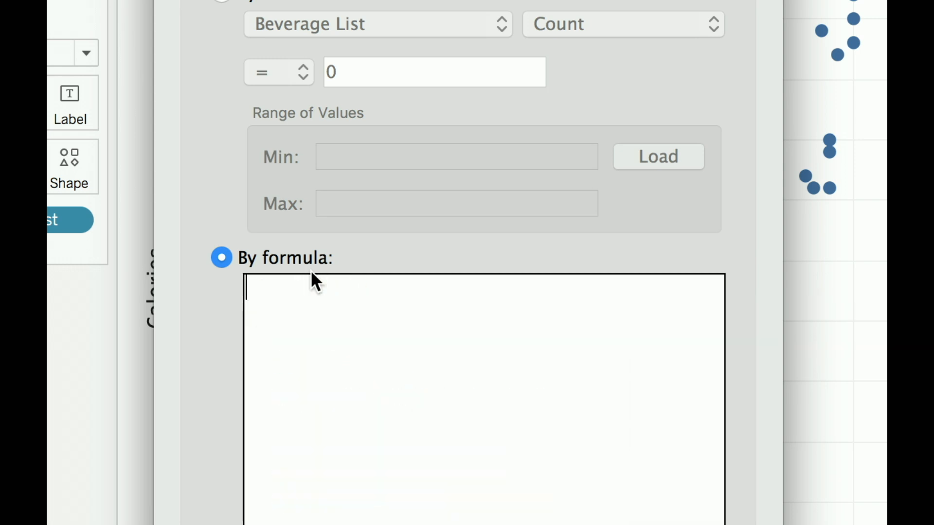
- Set the Beverage List filter's formula condition to SUM([Sugar (g)])<= [Sugar (g) Parameter] and apply it to the chart
{"action": "type", "text": "sum(sug"}
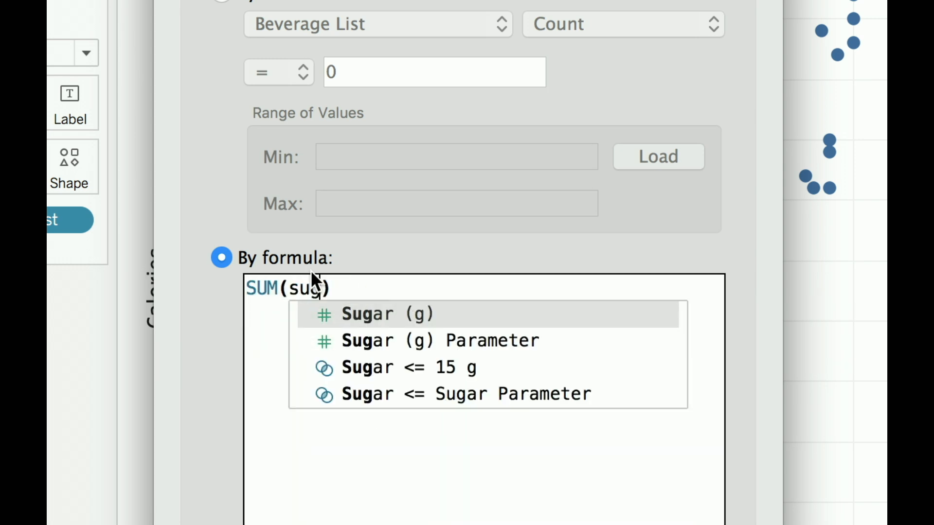
{"action": "key", "text": "Return"}
{"action": "key", "text": "Right"}
{"action": "type", "text": "<= su"}
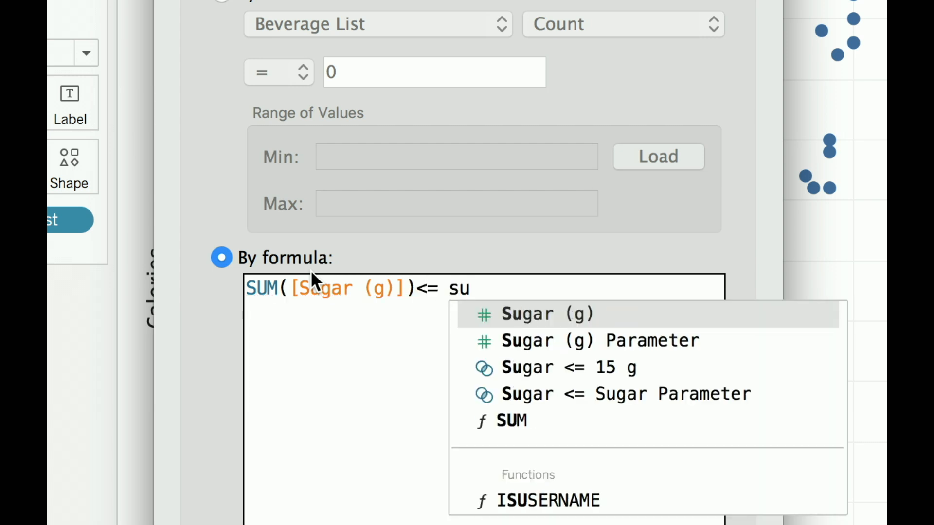
{"action": "left_click", "coordinate": [497, 336]}
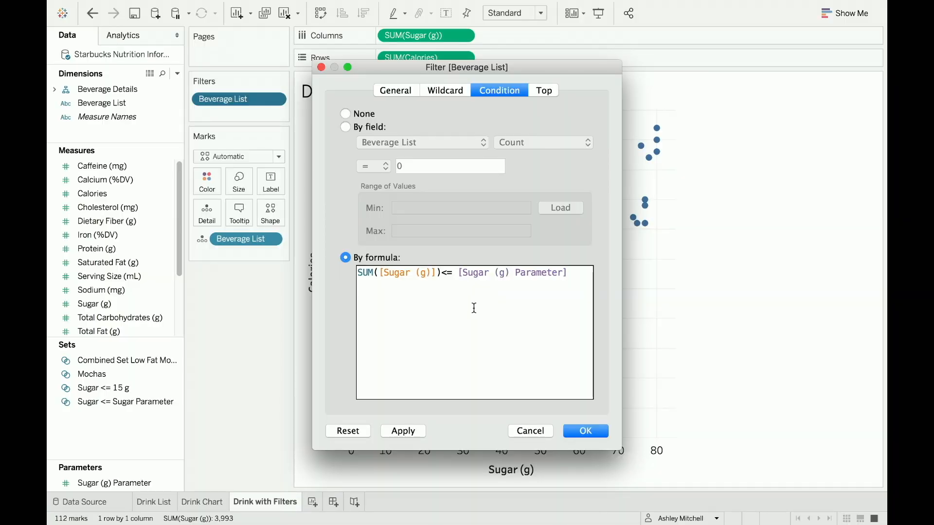
{"action": "left_click", "coordinate": [596, 433]}
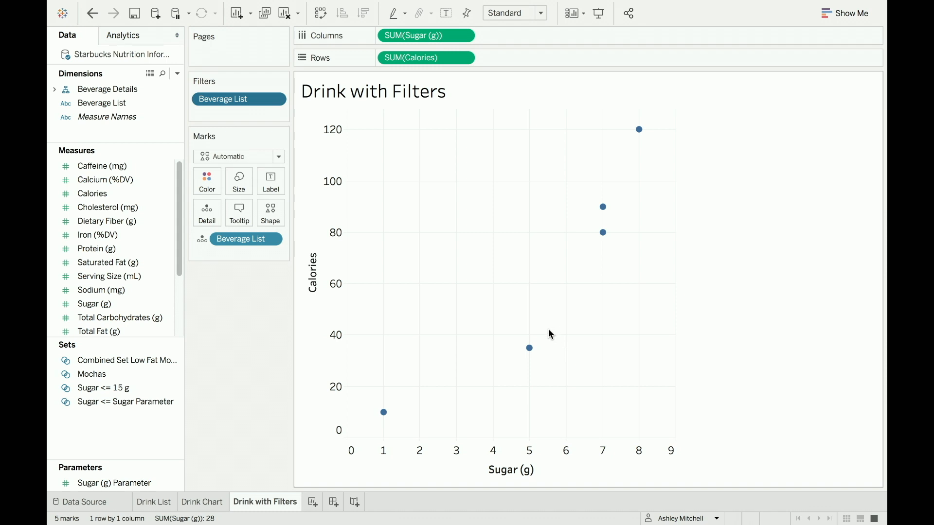
- Exclude the two drinks with the lowest sugar and calories from the Drink with Filters scatter plot
{"action": "left_click_drag", "start_coordinate": [549, 330], "coordinate": [373, 425]}
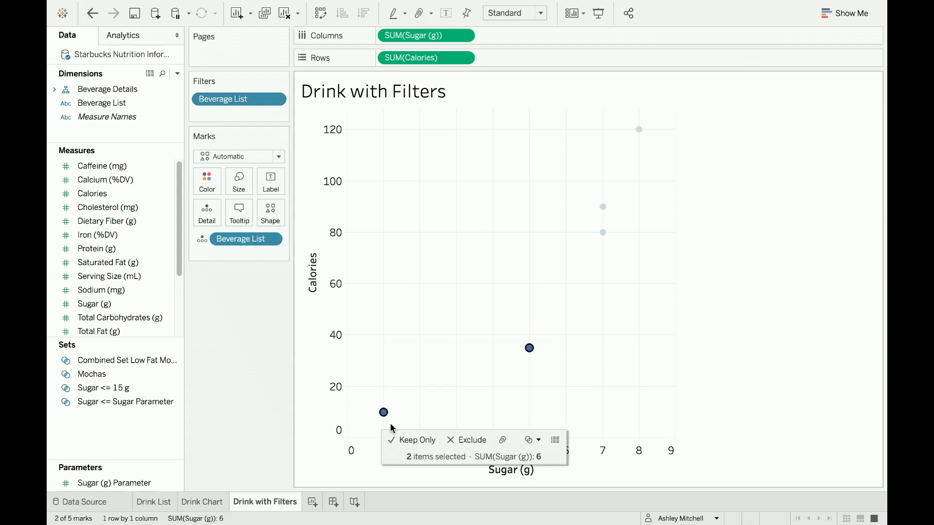
{"action": "left_click", "coordinate": [461, 443]}
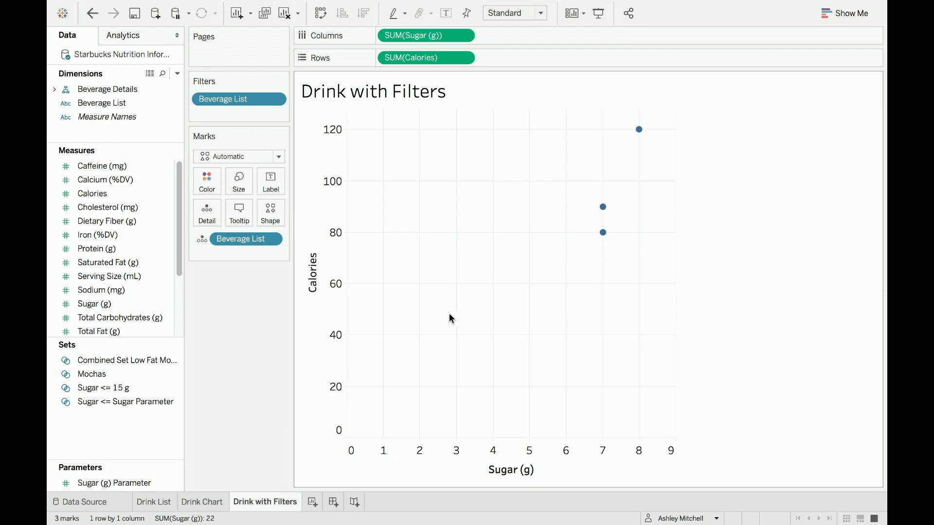
- On the Drink Chart sheet, color the marks by Combined Set Low Fat Mochas and filter the chart by the same set
{"action": "left_click", "coordinate": [217, 505]}
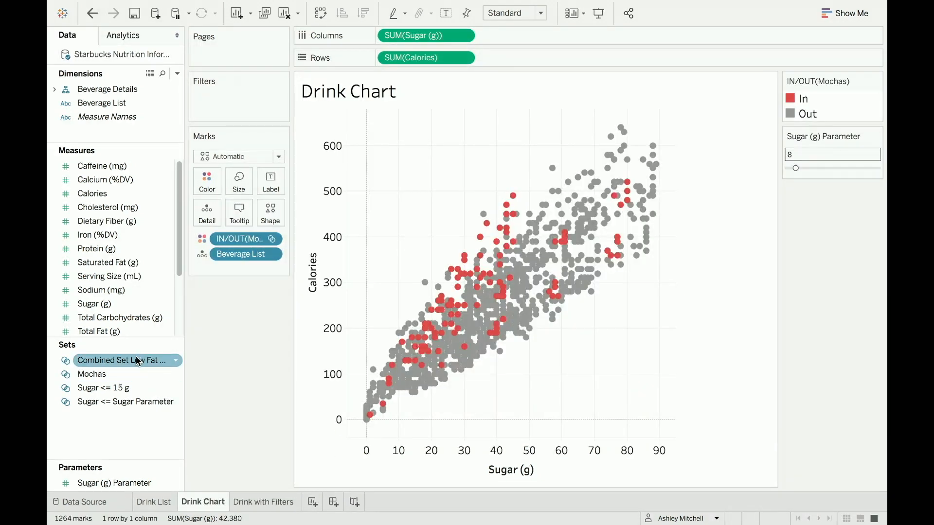
{"action": "left_click_drag", "start_coordinate": [137, 360], "coordinate": [207, 183]}
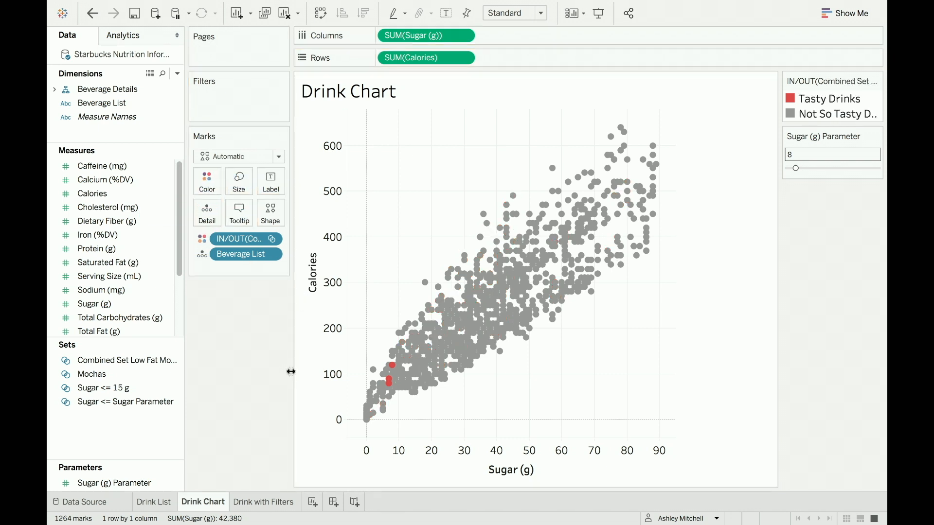
{"action": "left_click", "coordinate": [268, 503]}
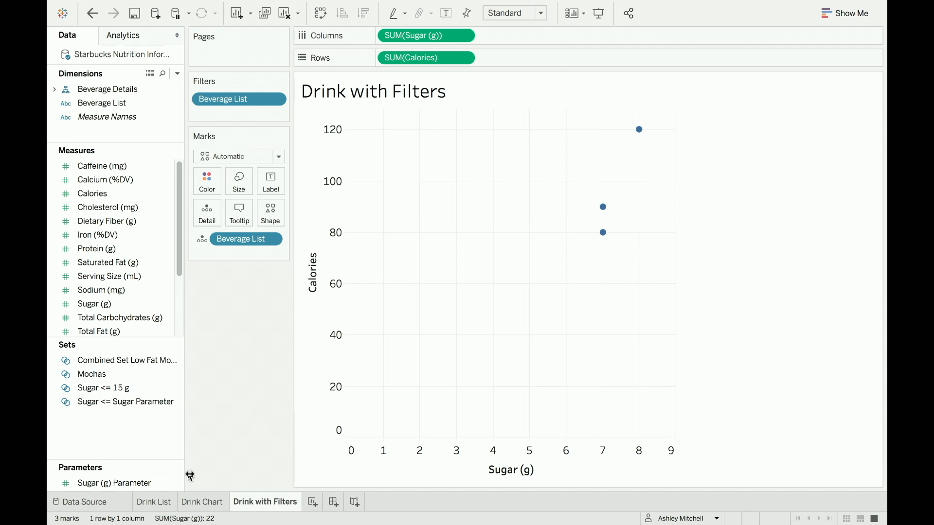
{"action": "left_click", "coordinate": [204, 502]}
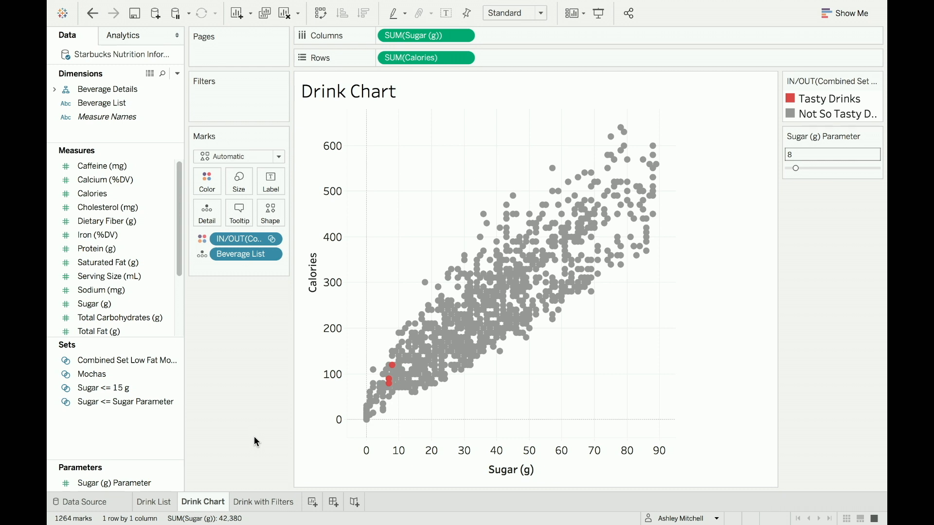
{"action": "left_click_drag", "start_coordinate": [152, 362], "coordinate": [259, 107]}
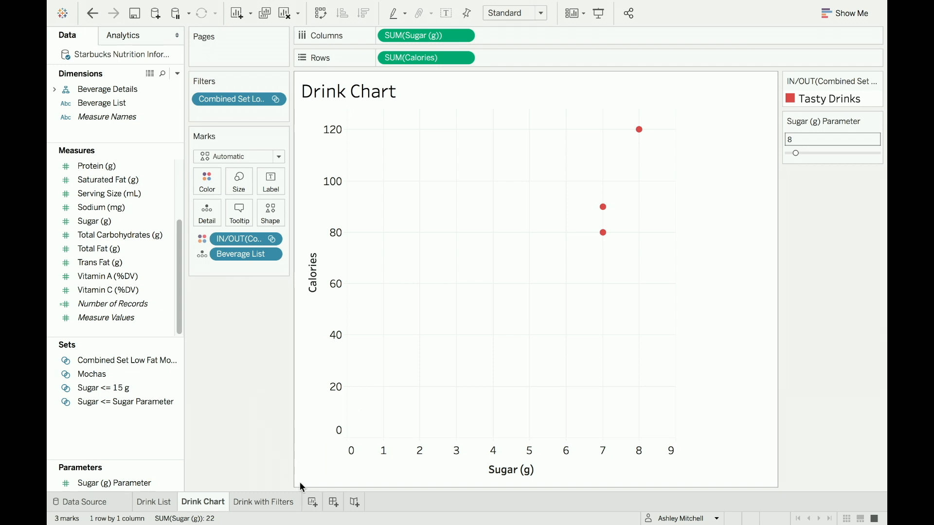
- On the Drink with Filters sheet, show the Beverage List filter control and look through its drink values
{"action": "left_click", "coordinate": [278, 502]}
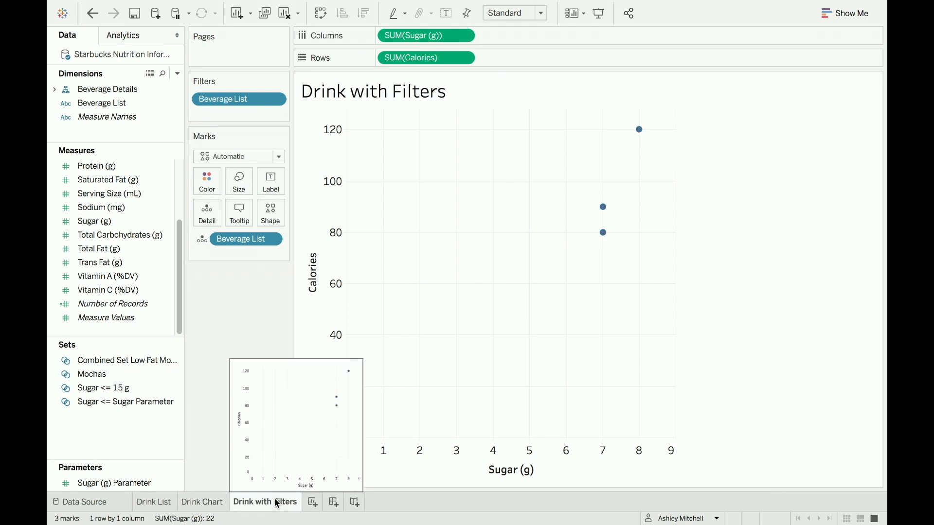
{"action": "left_click", "coordinate": [275, 99]}
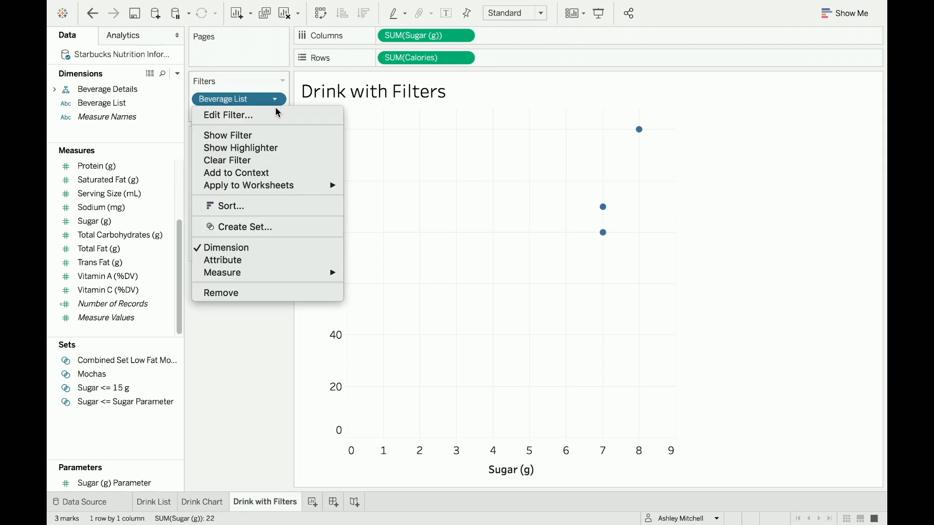
{"action": "left_click", "coordinate": [285, 133]}
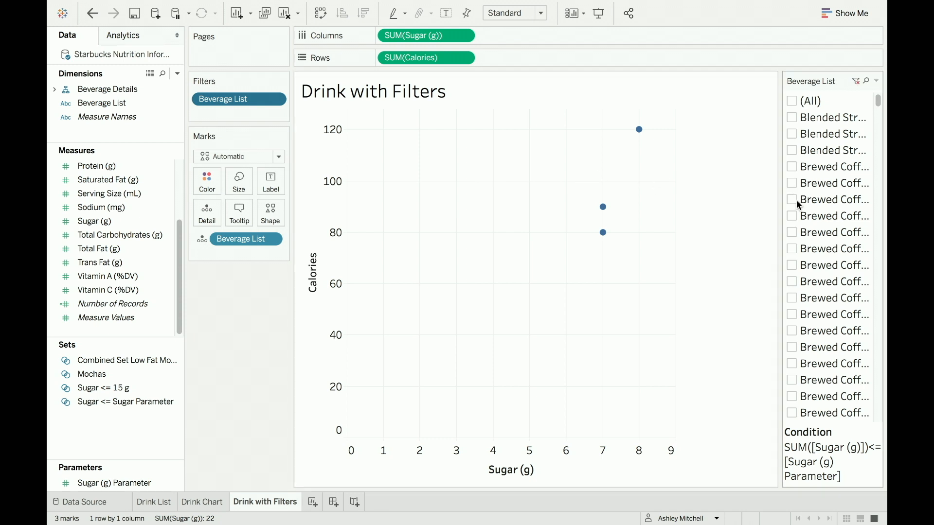
{"action": "scroll", "coordinate": [801, 202], "scroll_direction": "down", "scroll_amount": 5}
{"action": "scroll", "coordinate": [801, 203], "scroll_direction": "up", "scroll_amount": 2}
{"action": "scroll", "coordinate": [799, 203], "scroll_direction": "down", "scroll_amount": 5}
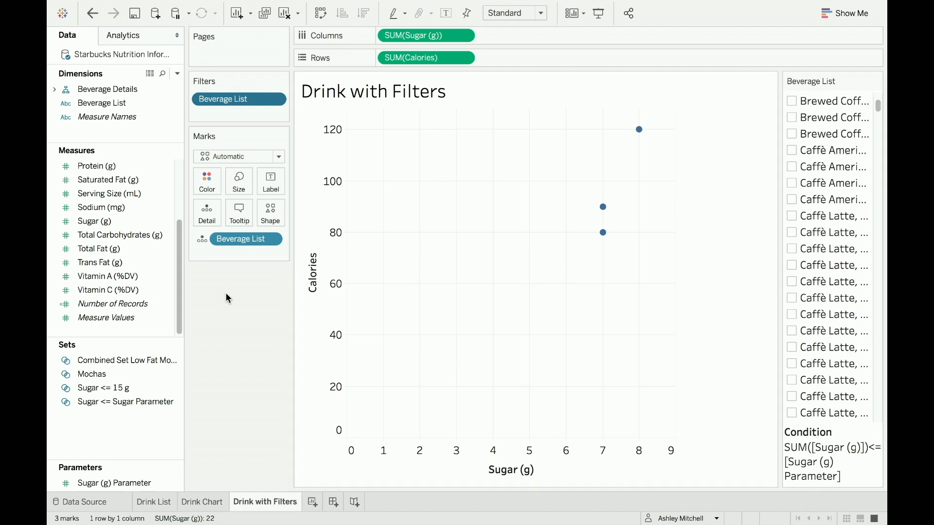
- On the Drink Chart sheet, show the filter control for Combined Set Low Fat Mochas
{"action": "left_click", "coordinate": [214, 503]}
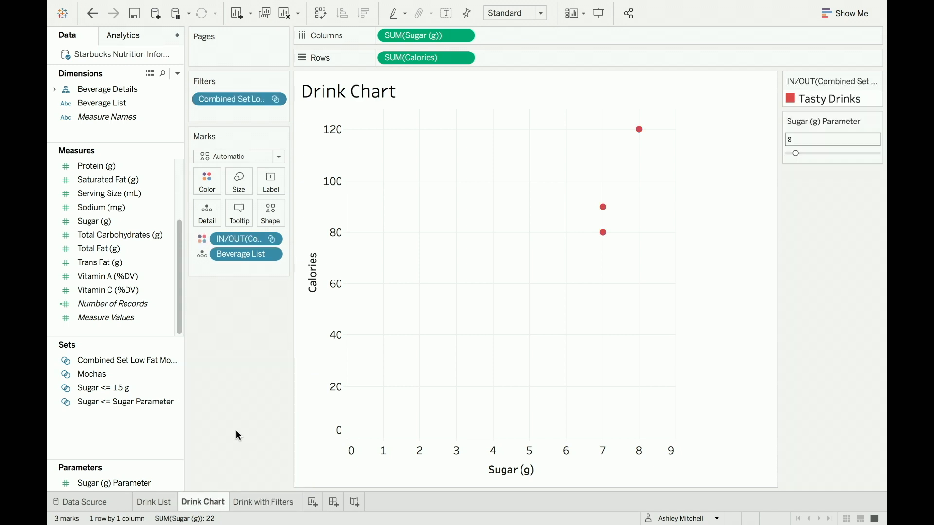
{"action": "left_click", "coordinate": [275, 99]}
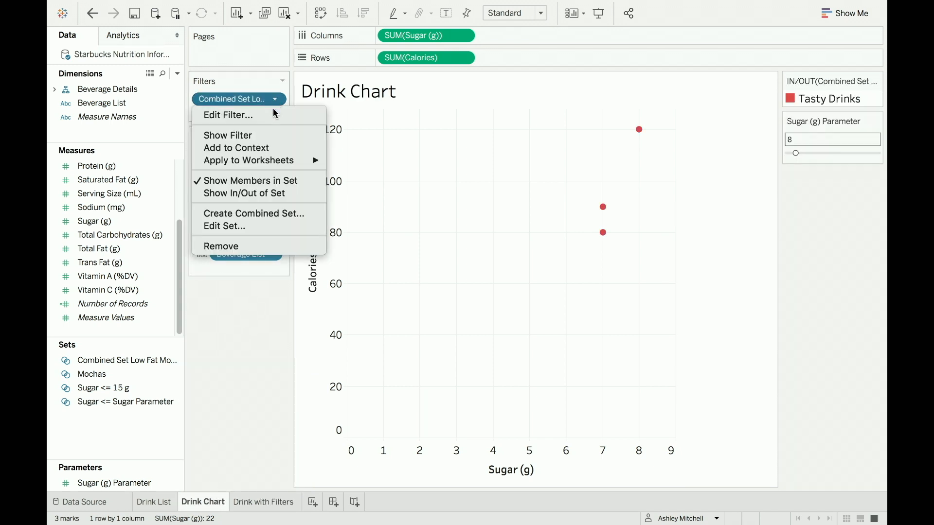
{"action": "left_click", "coordinate": [276, 135]}
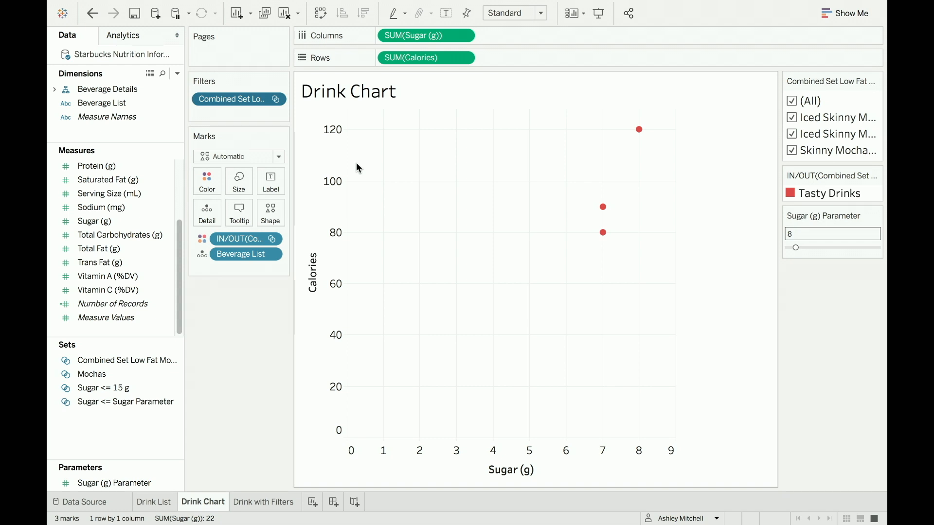
- On the Drink with Filters sheet, add a block of Brewed Coffee drinks to the selection in the Beverage List filter
{"action": "left_click", "coordinate": [265, 502]}
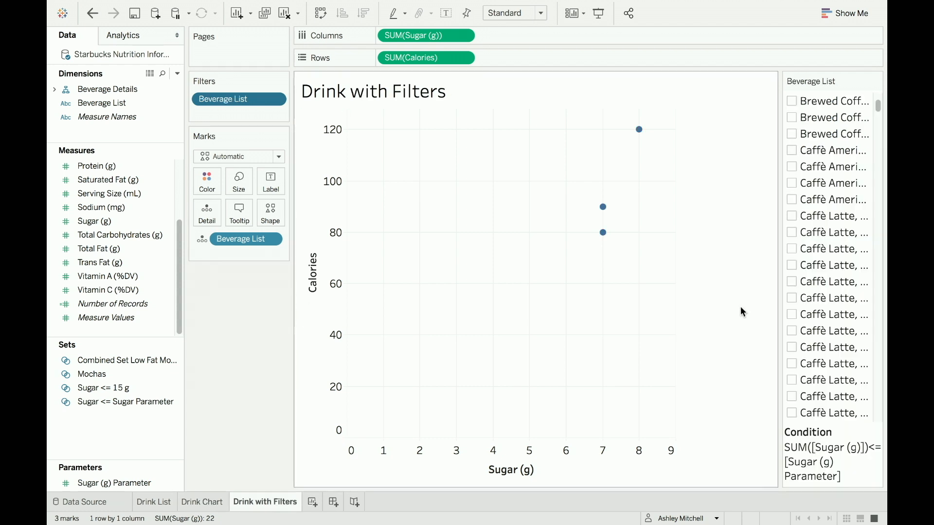
{"action": "mouse_move", "coordinate": [812, 133]}
{"action": "left_mouse_down"}
{"action": "mouse_move", "coordinate": [803, 146]}
{"action": "mouse_move", "coordinate": [778, 75]}
{"action": "mouse_move", "coordinate": [802, 122]}
{"action": "left_mouse_up"}
{"action": "left_click", "coordinate": [792, 132]}
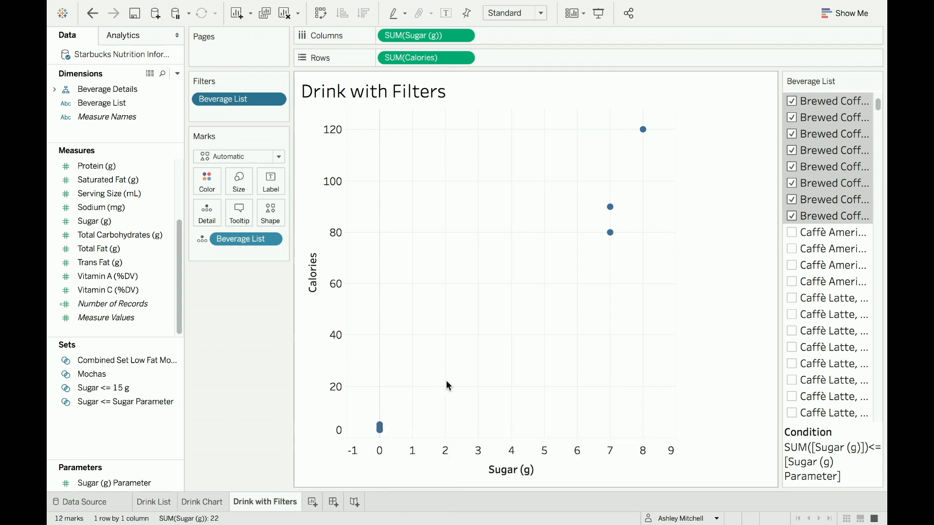
- On the Drink Chart sheet, exclude the second Iced Skinny Mocha drink in the combined set filter and include it again
{"action": "left_click", "coordinate": [220, 504]}
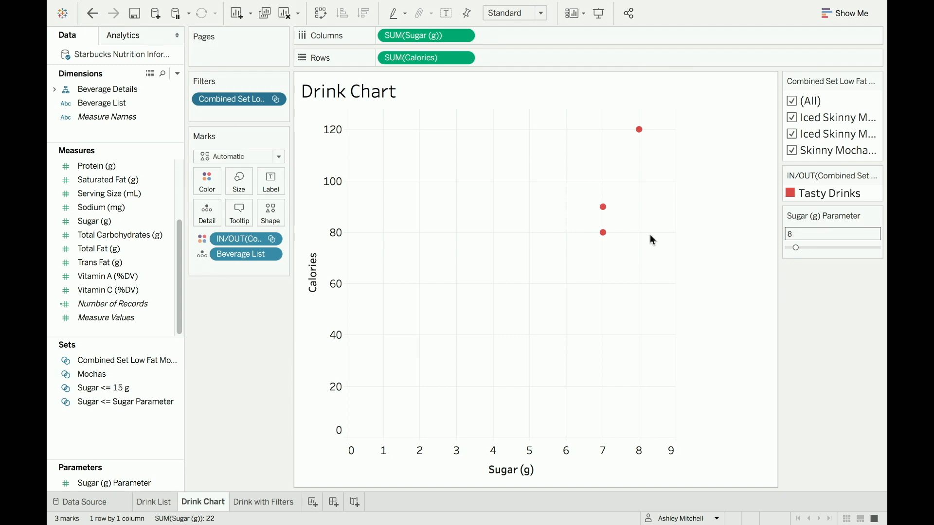
{"action": "left_click", "coordinate": [795, 131]}
{"action": "left_click", "coordinate": [792, 132]}
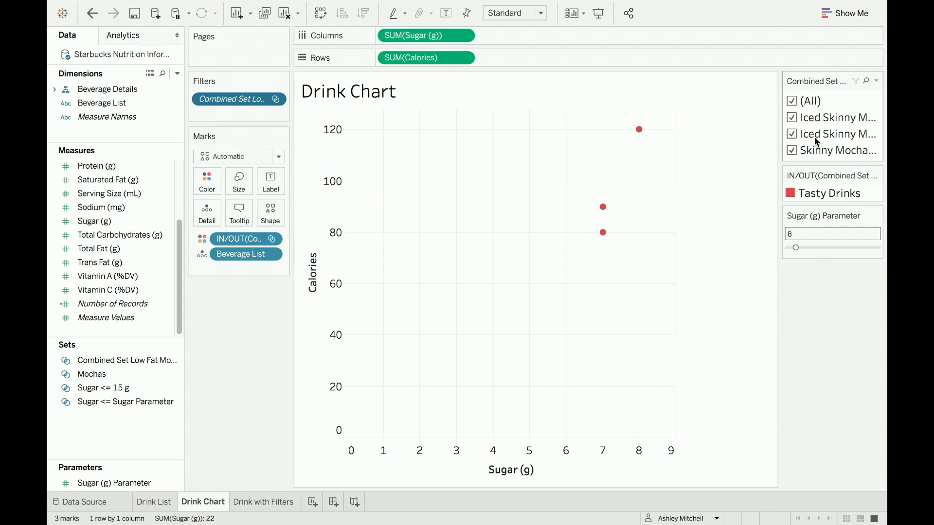
- Switch to the Set Actions Calc with Coffee Chain workbook in Tableau and review its List of Stores, Store Location Map and Coffee Finder Dashboard
{"action": "key", "text": "super+Tab"}
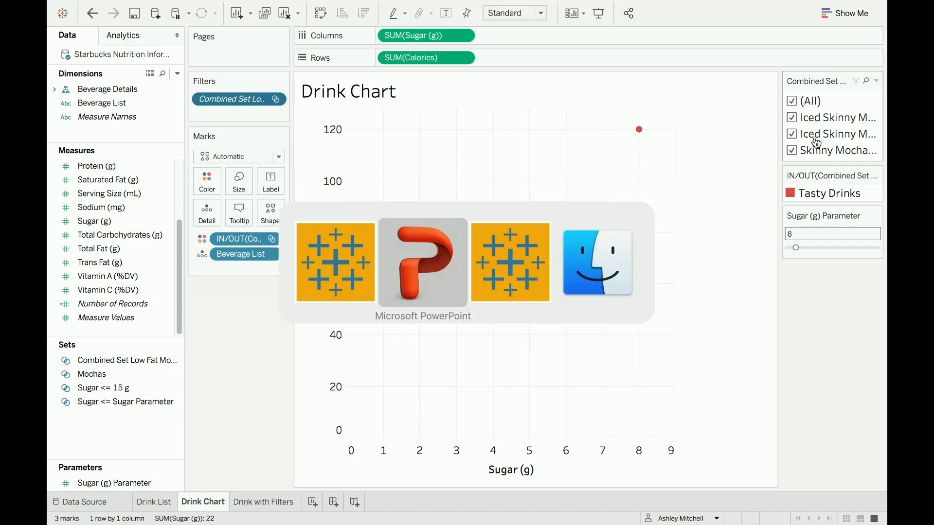
{"action": "key", "text": "super+Tab"}
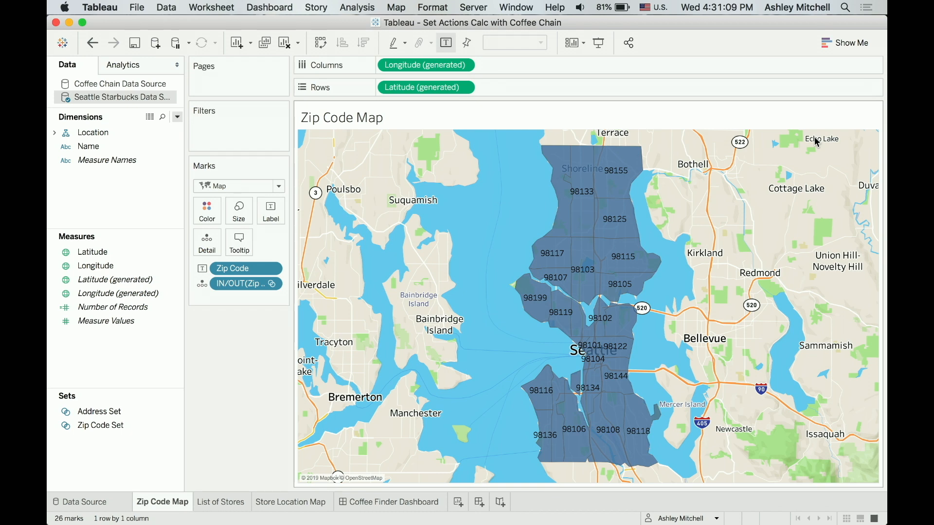
{"action": "left_click", "coordinate": [237, 502]}
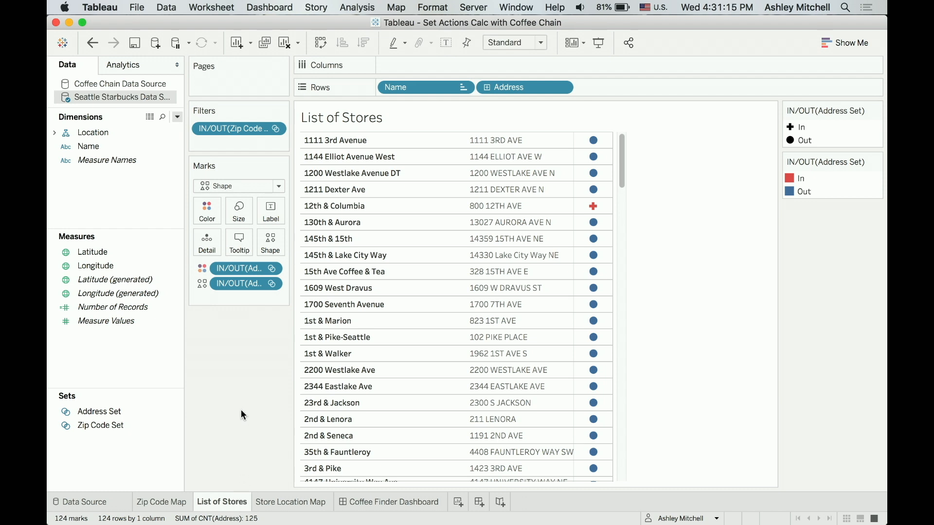
{"action": "left_click", "coordinate": [268, 503]}
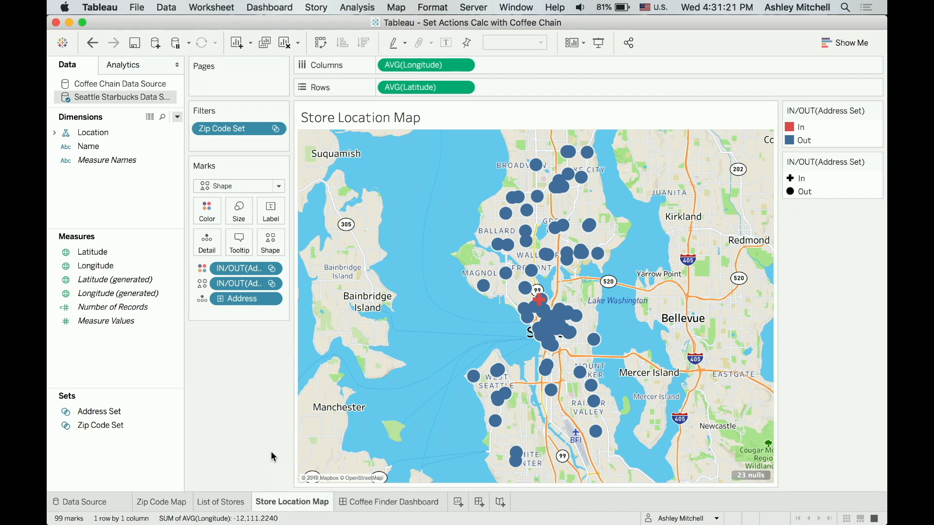
{"action": "left_click", "coordinate": [366, 504]}
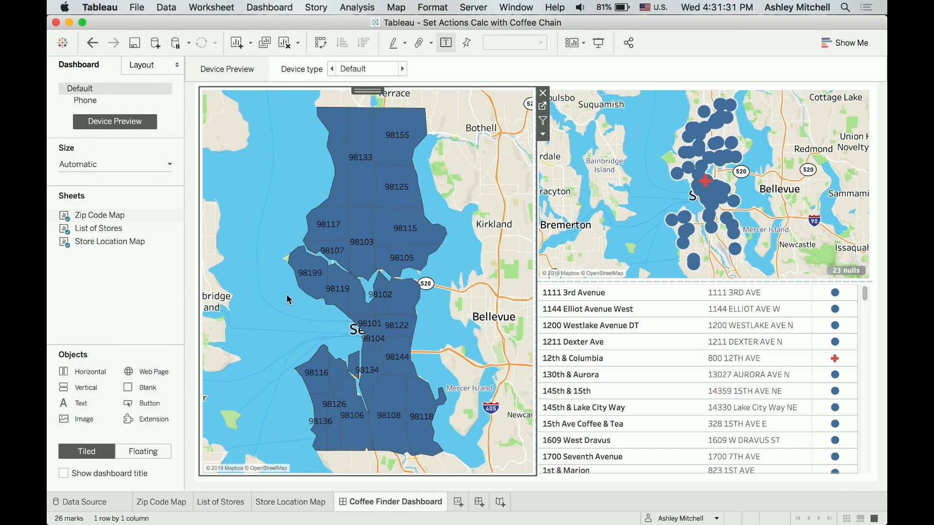
- Test the dashboard's zip code map by selecting areas 98105, 98116 and 98118 in turn
{"action": "left_click", "coordinate": [400, 263]}
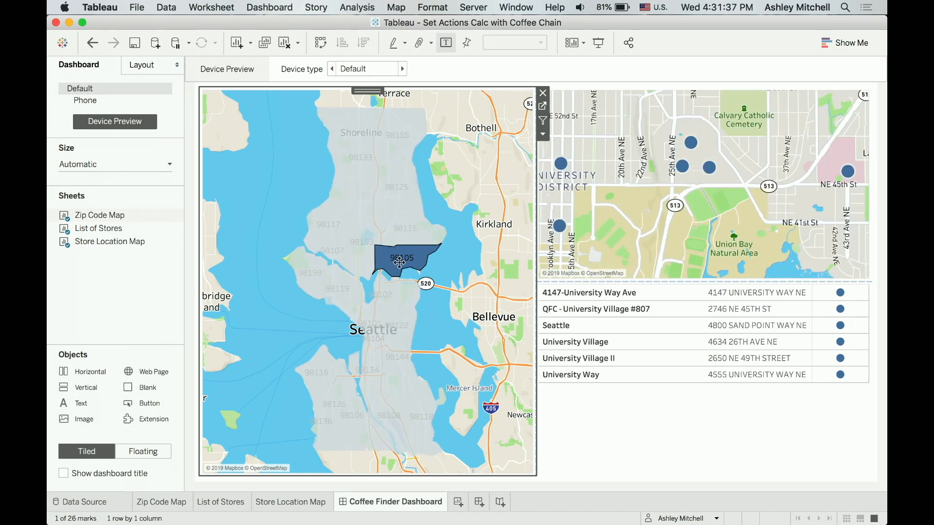
{"action": "left_click", "coordinate": [326, 369]}
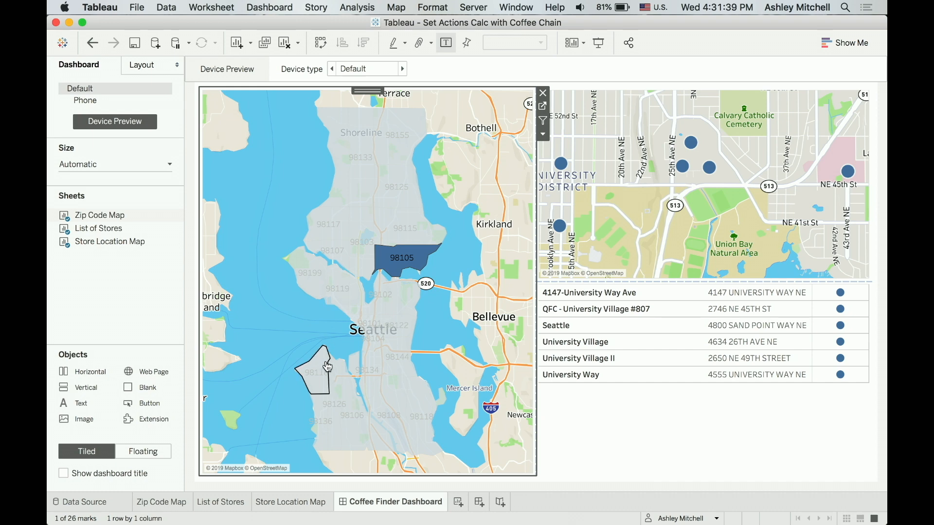
{"action": "left_click", "coordinate": [423, 402]}
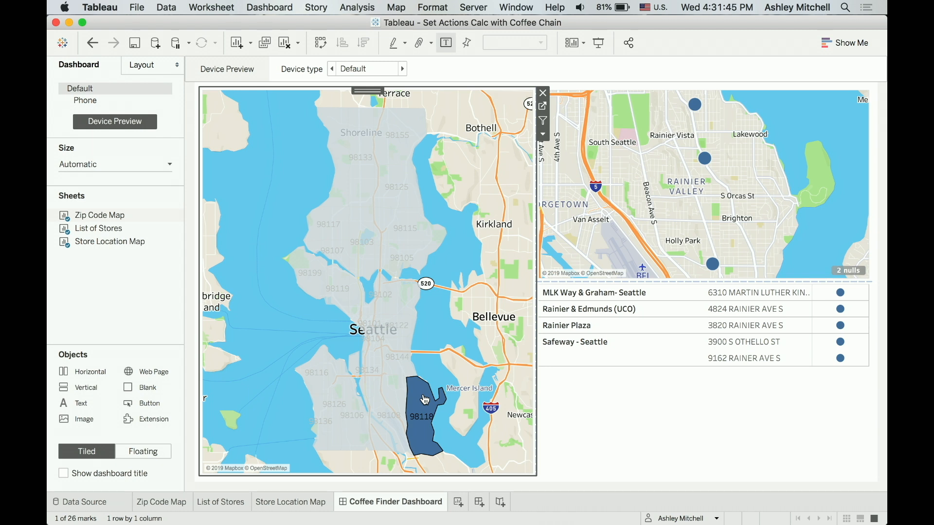
- Test the store highlighting by choosing individual stores within 98118 on the location map and in the list of stores
{"action": "left_click", "coordinate": [704, 166]}
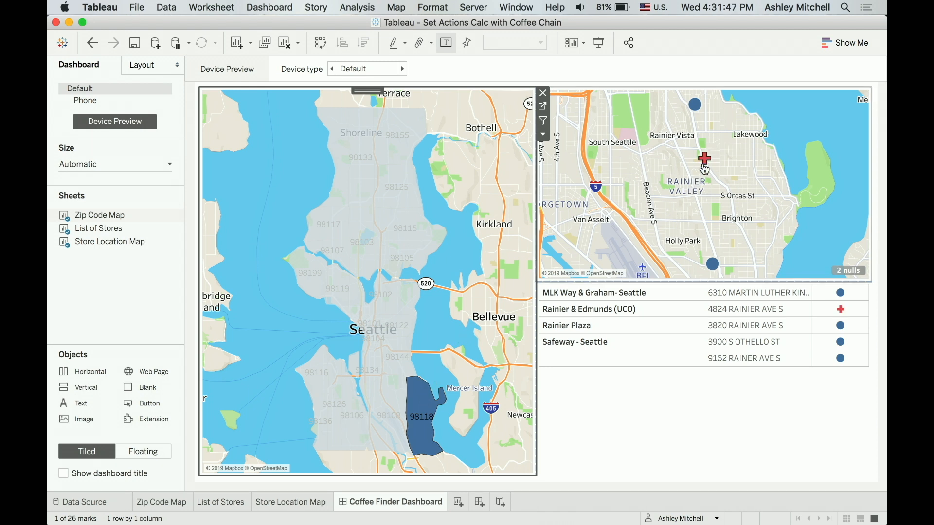
{"action": "left_click", "coordinate": [713, 265]}
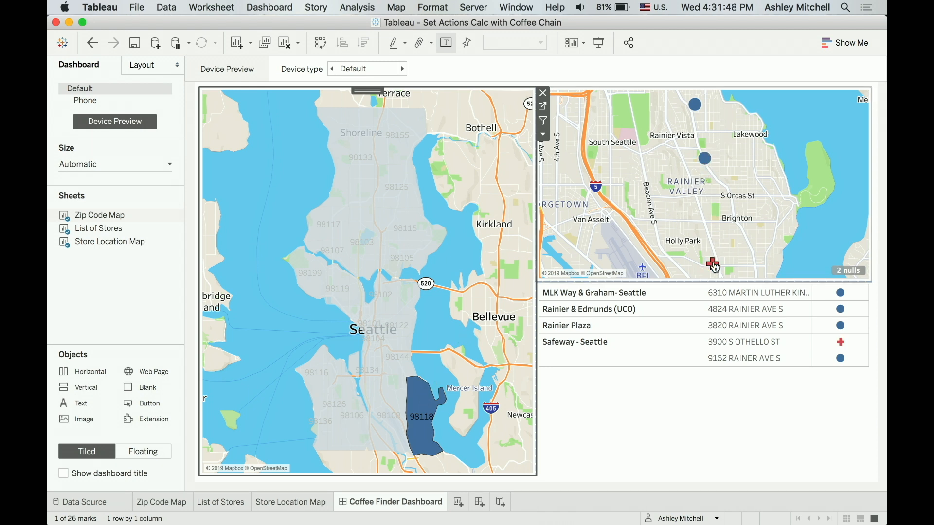
{"action": "left_click", "coordinate": [680, 296]}
{"action": "left_click", "coordinate": [683, 311]}
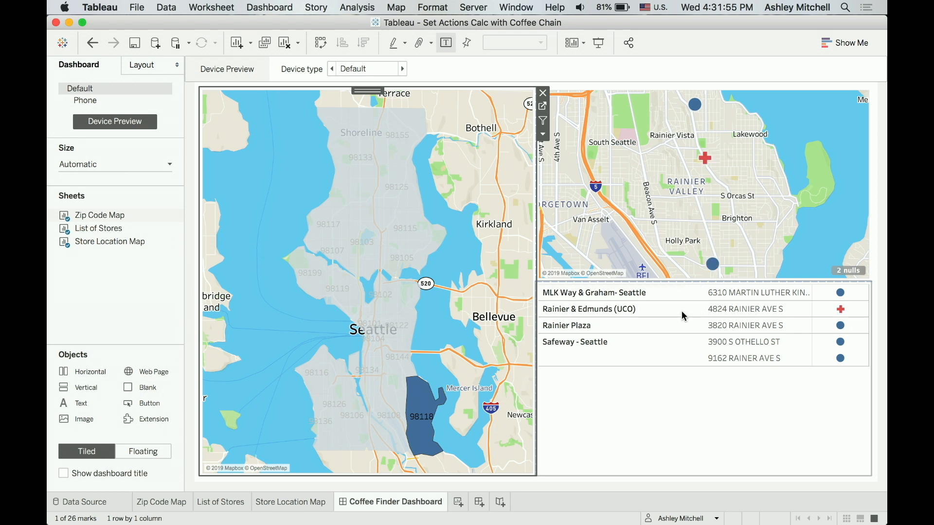
{"action": "left_click", "coordinate": [679, 332]}
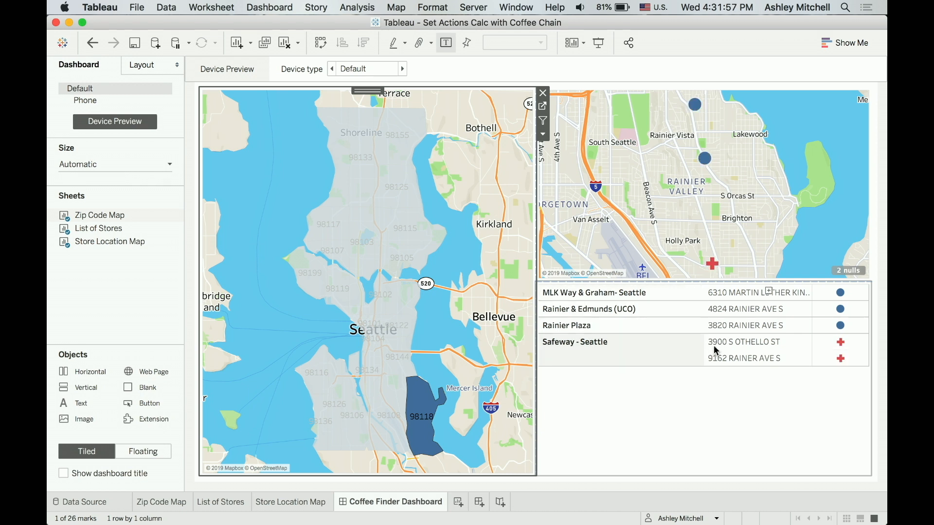
{"action": "mouse_move", "coordinate": [728, 306]}
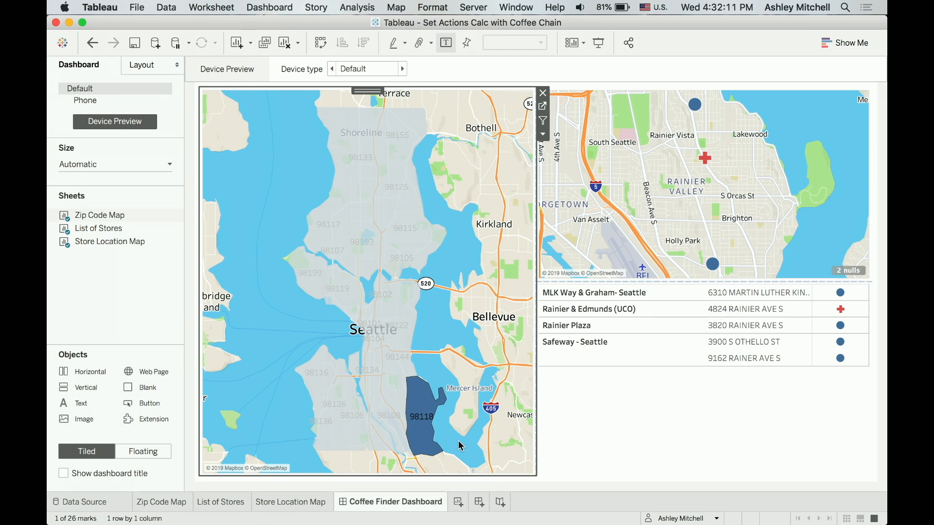
- On the Zip Code Map sheet, examine the Zip Code Set's definition and its list of zip codes without changing them
{"action": "left_click", "coordinate": [171, 498]}
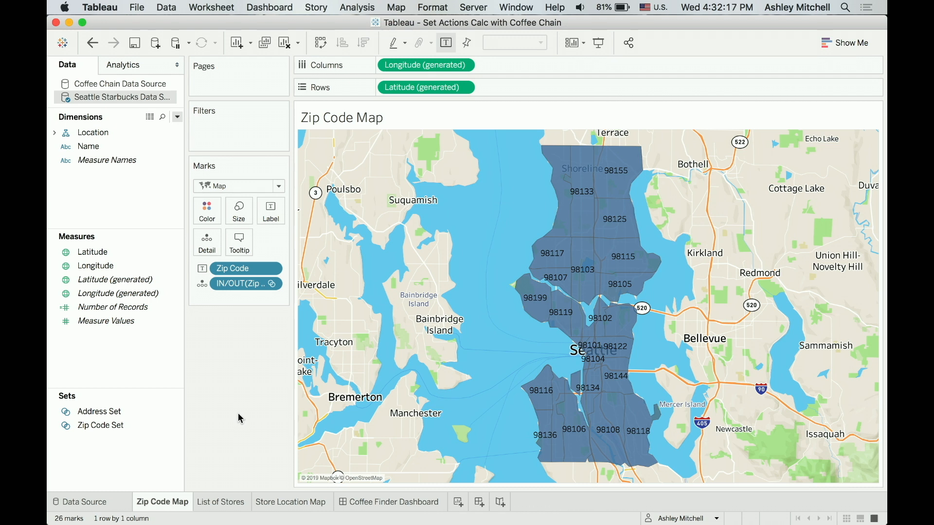
{"action": "left_click", "coordinate": [151, 265]}
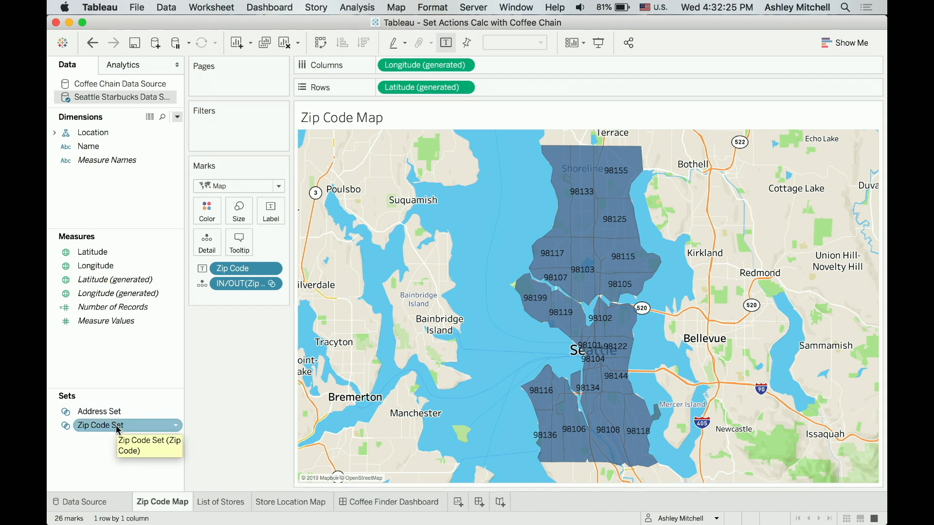
{"action": "left_click", "coordinate": [176, 426]}
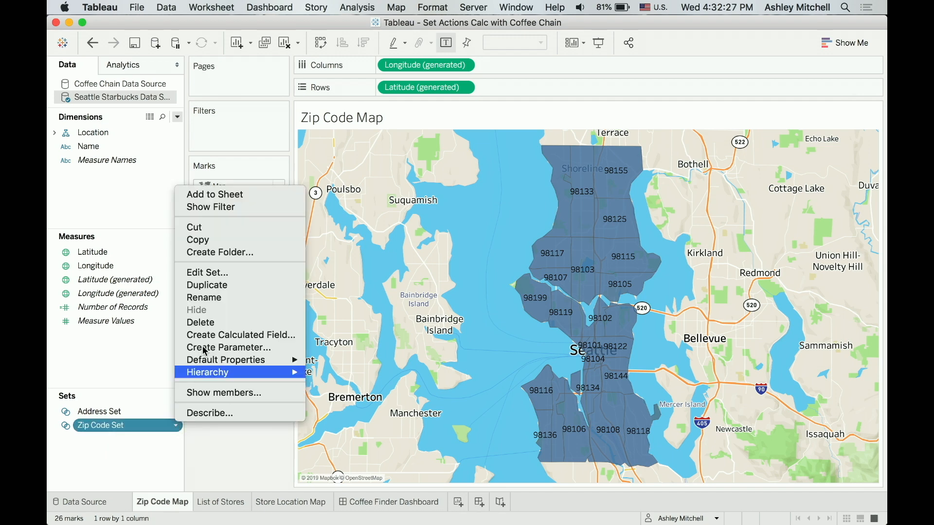
{"action": "left_click", "coordinate": [223, 273]}
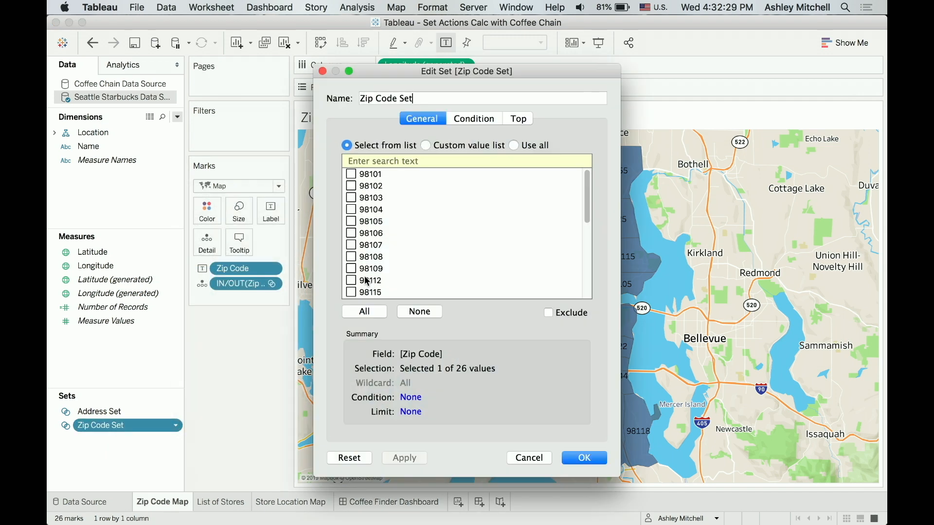
{"action": "scroll", "coordinate": [387, 236], "scroll_direction": "down", "scroll_amount": 5}
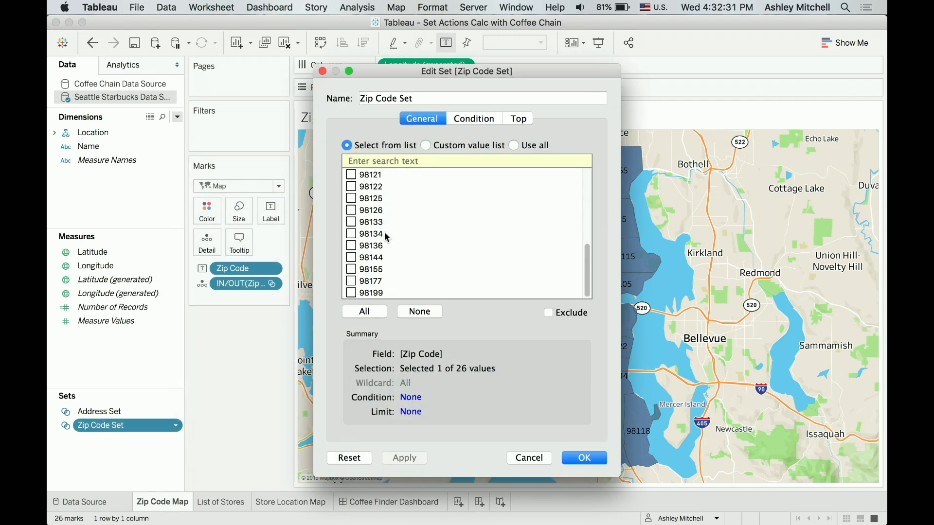
{"action": "scroll", "coordinate": [387, 238], "scroll_direction": "up", "scroll_amount": 3}
{"action": "left_click", "coordinate": [584, 458]}
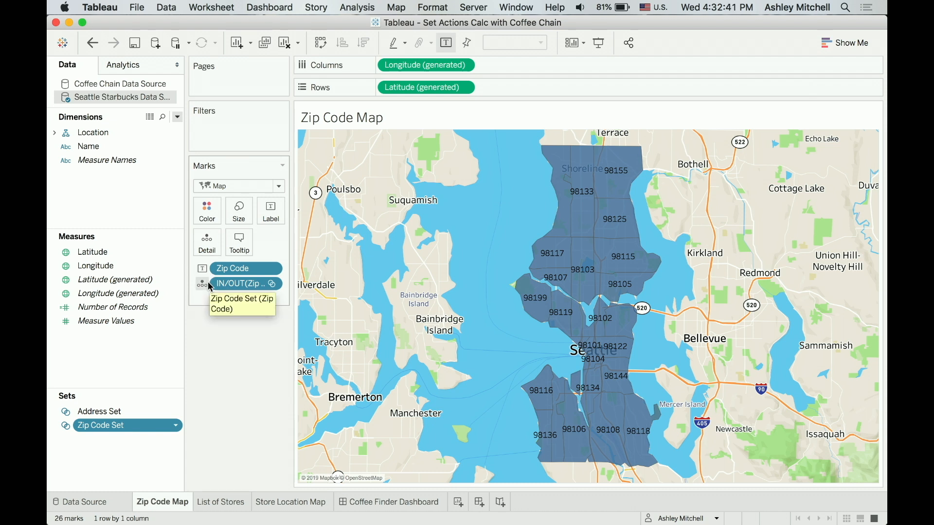
- On the List of Stores sheet, examine the Address Set's definition, and review how the Store Location Map uses the sets
{"action": "left_click", "coordinate": [216, 503]}
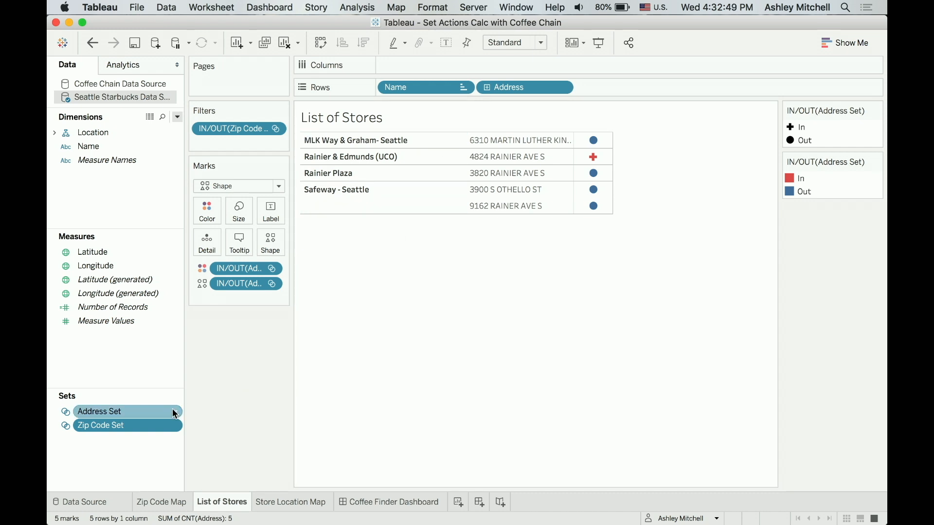
{"action": "right_click", "coordinate": [178, 414]}
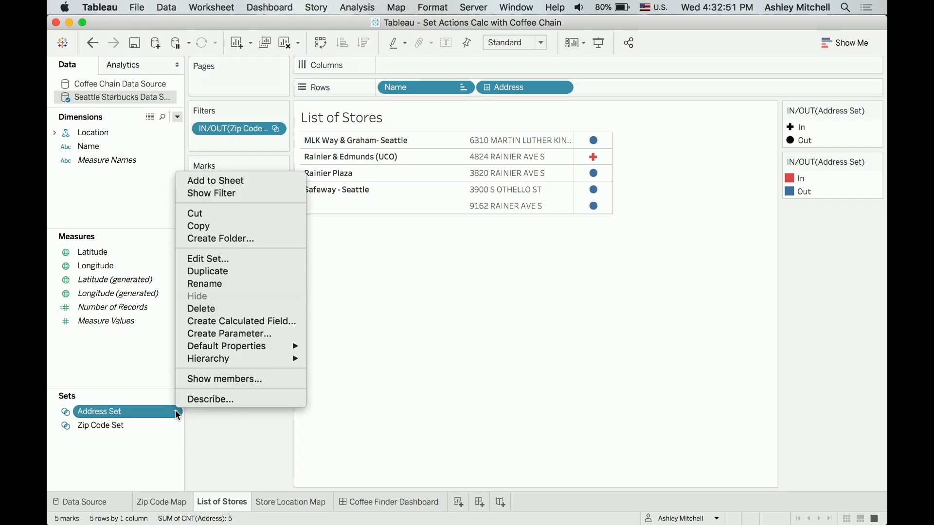
{"action": "left_click", "coordinate": [250, 257]}
{"action": "scroll", "coordinate": [408, 232], "scroll_direction": "down", "scroll_amount": 3}
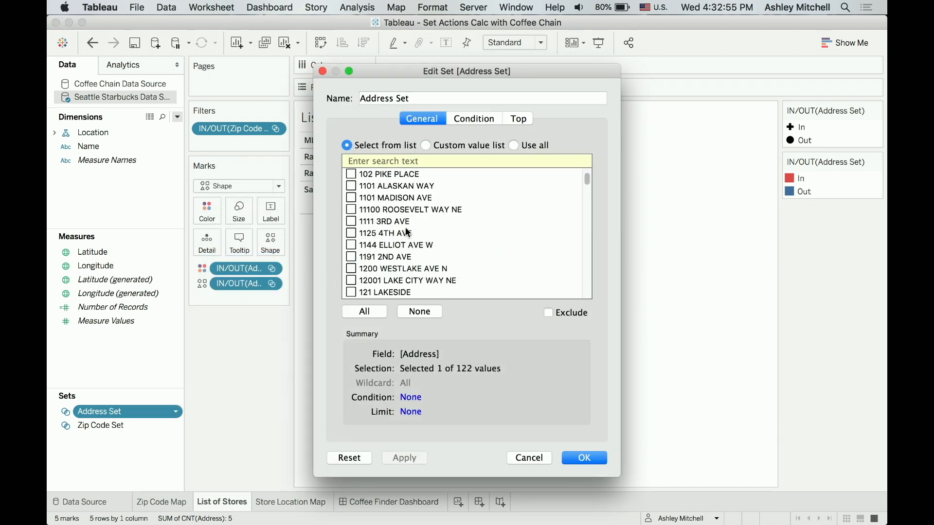
{"action": "scroll", "coordinate": [408, 234], "scroll_direction": "up", "scroll_amount": 3}
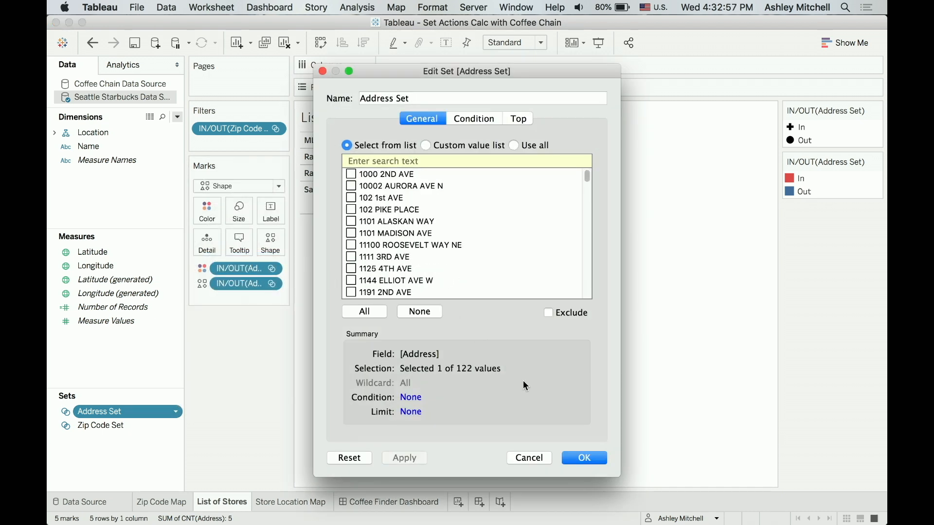
{"action": "left_click", "coordinate": [575, 457]}
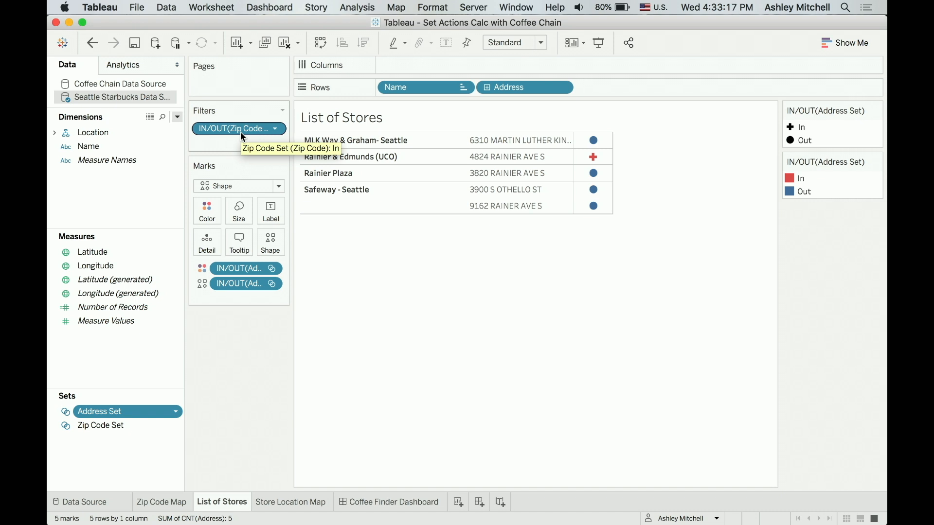
{"action": "left_click", "coordinate": [290, 506]}
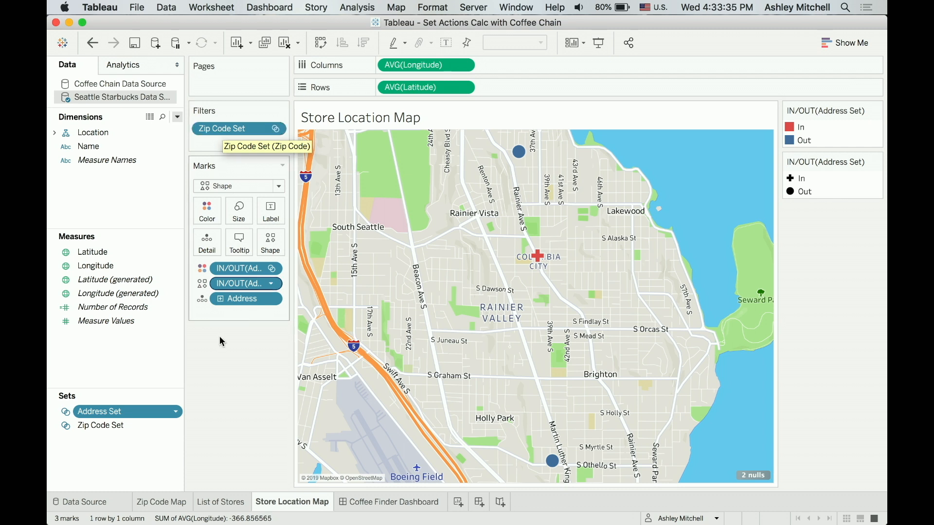
- Open the Coffee Finder Dashboard's actions and review the action types that can be added
{"action": "left_click", "coordinate": [347, 503]}
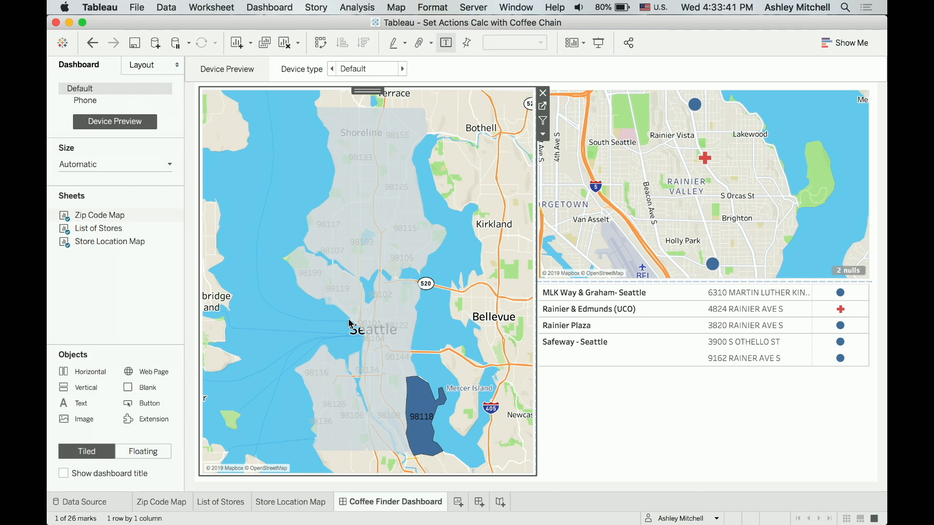
{"action": "left_click", "coordinate": [285, 14]}
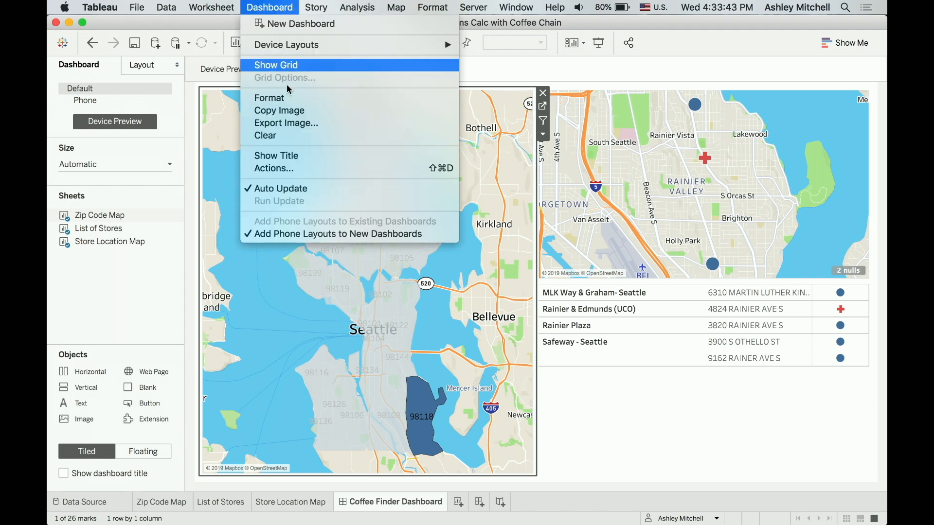
{"action": "left_click", "coordinate": [302, 174]}
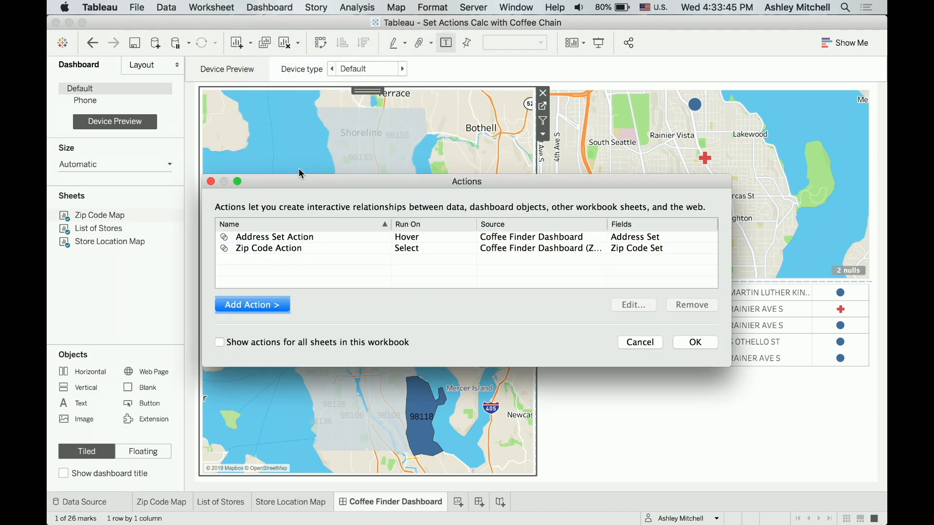
{"action": "left_click", "coordinate": [280, 307]}
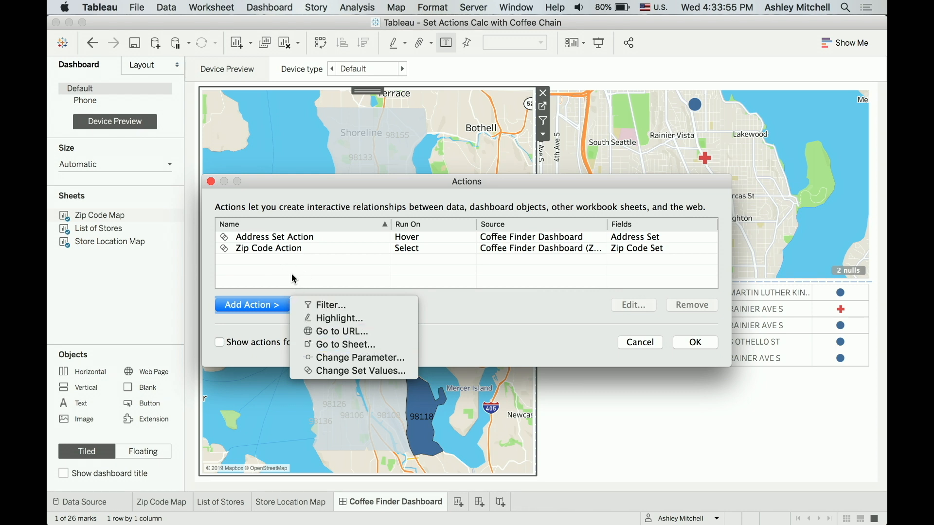
- Examine the Zip Code Action's source sheet, trigger and target set, and test it by selecting areas 98105 and 98107 on the dashboard
{"action": "left_click", "coordinate": [291, 248]}
{"action": "double_click", "coordinate": [291, 248]}
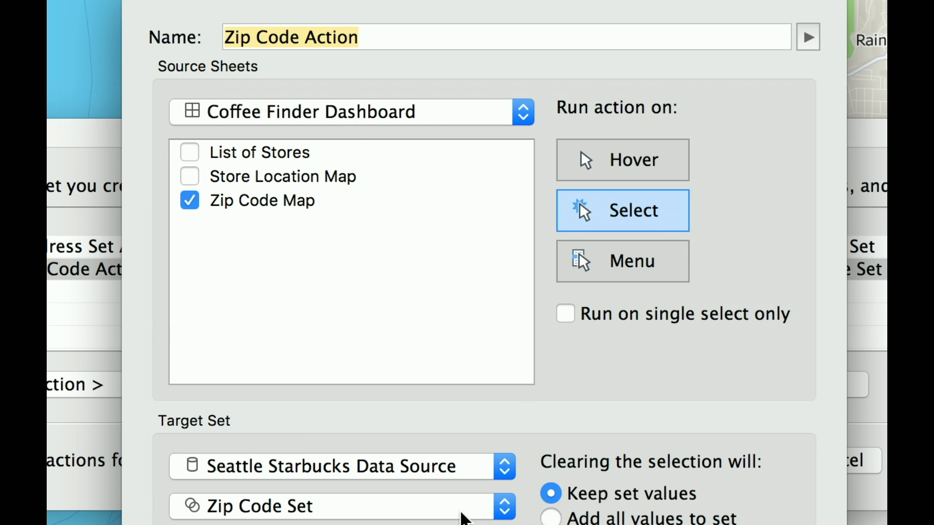
{"action": "left_click", "coordinate": [440, 473]}
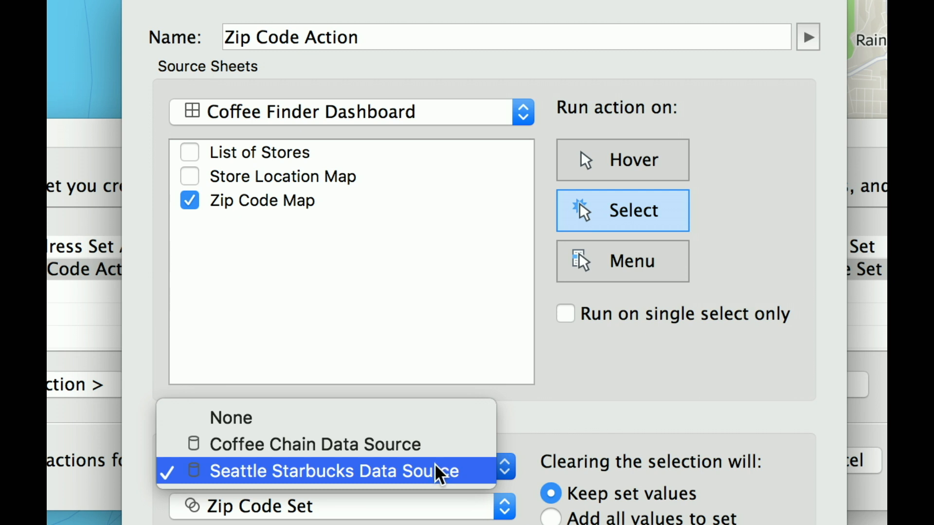
{"action": "left_click", "coordinate": [553, 413]}
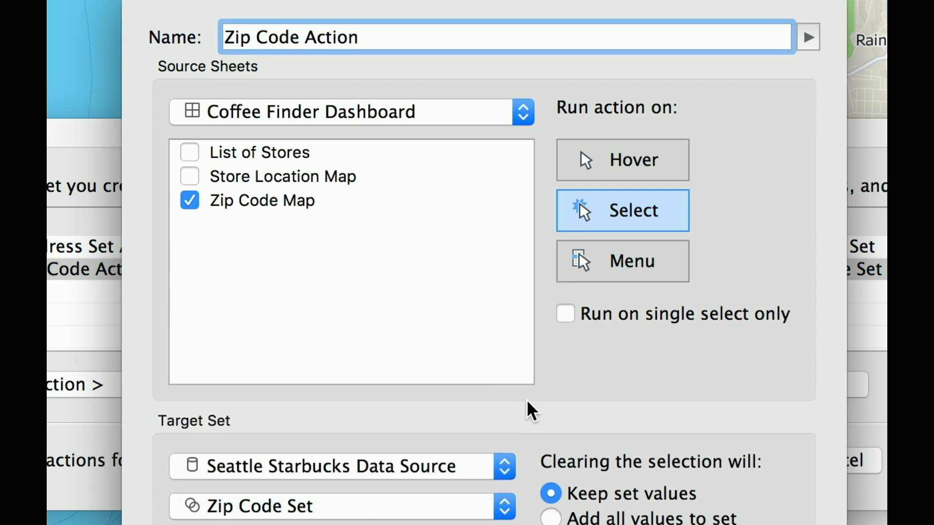
{"action": "left_click", "coordinate": [577, 267]}
{"action": "left_click", "coordinate": [585, 210]}
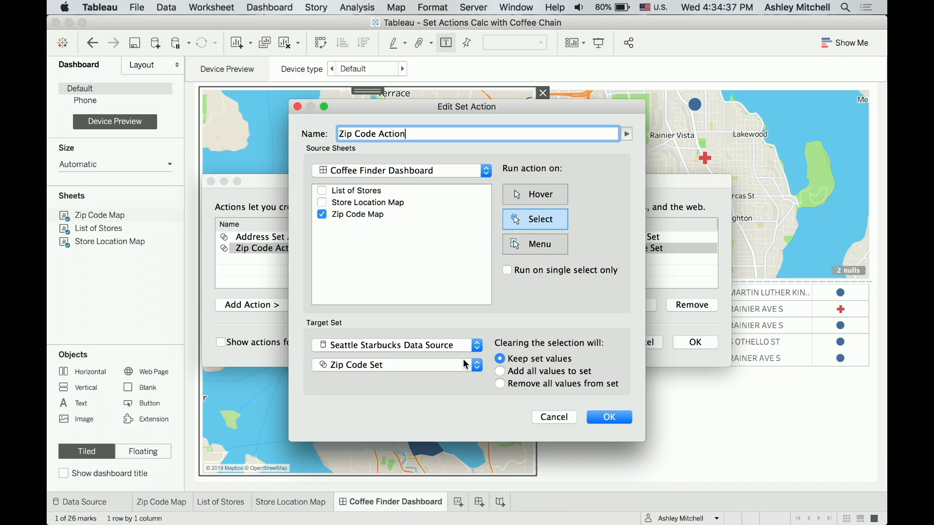
{"action": "left_click", "coordinate": [603, 417]}
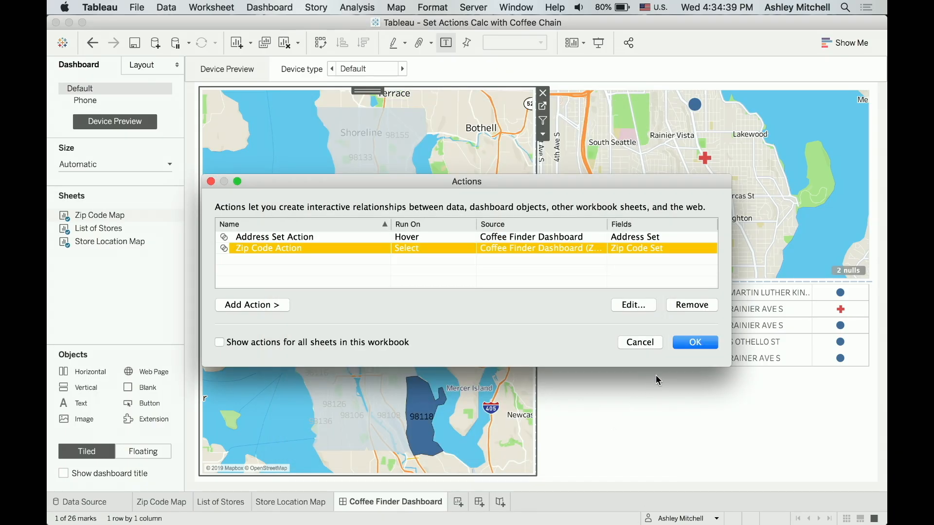
{"action": "left_click", "coordinate": [697, 343]}
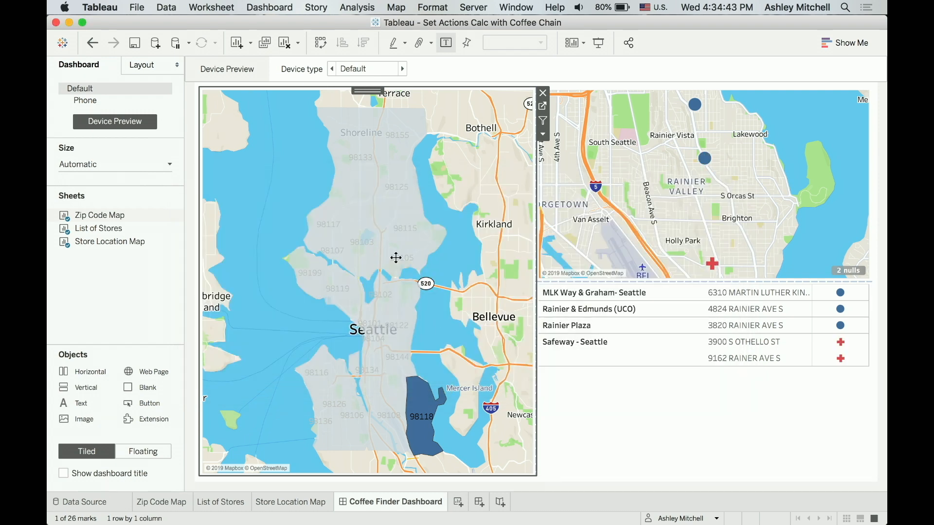
{"action": "left_click", "coordinate": [396, 258]}
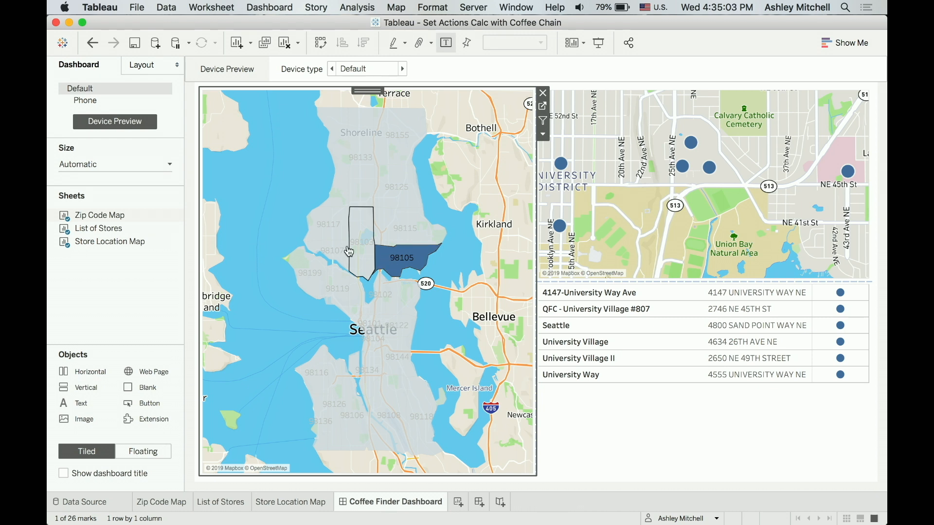
{"action": "left_click", "coordinate": [322, 246]}
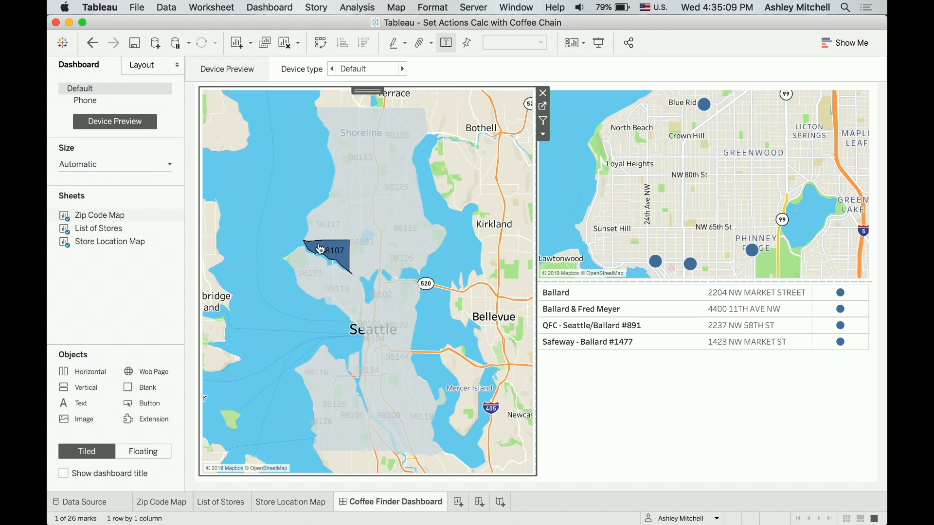
- Examine the Address Set Action's source sheets, trigger and target set, keeping its settings
{"action": "left_click", "coordinate": [276, 9]}
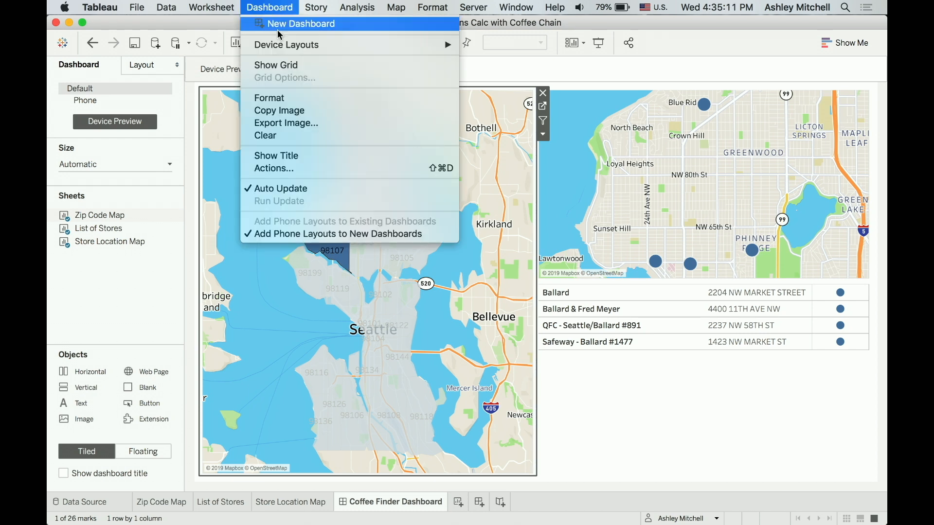
{"action": "left_click", "coordinate": [317, 168]}
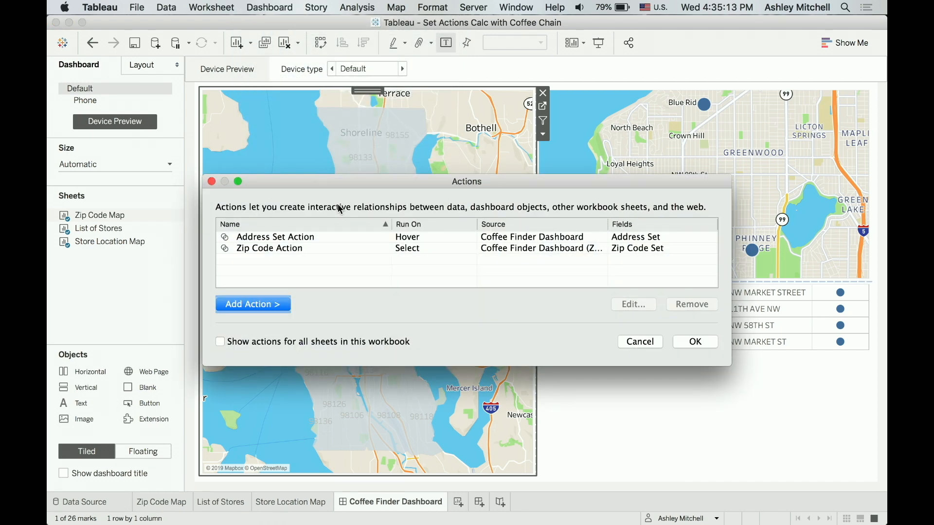
{"action": "double_click", "coordinate": [313, 236]}
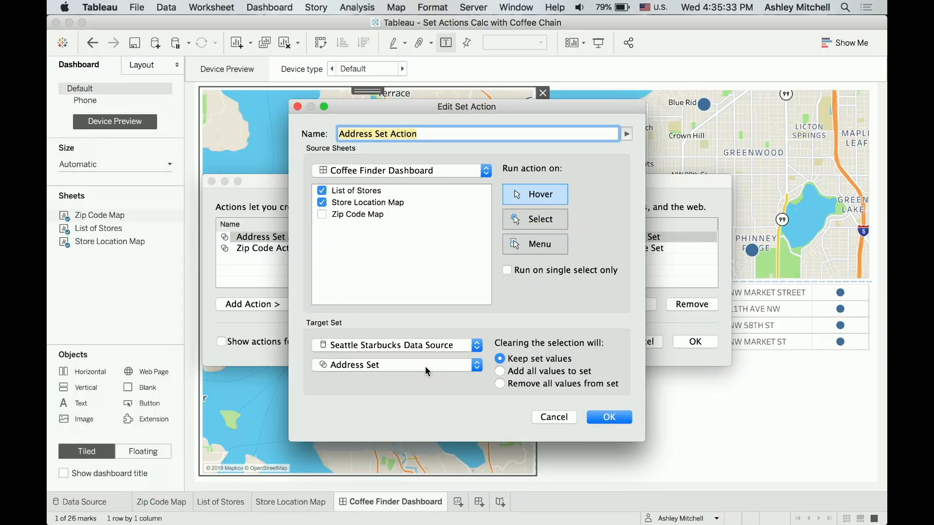
{"action": "key", "text": "Return"}
{"action": "key", "text": "Return"}
- Test the store highlighting for 98107 on the location map and in the store list, and select area 98105
{"action": "mouse_move", "coordinate": [596, 314]}
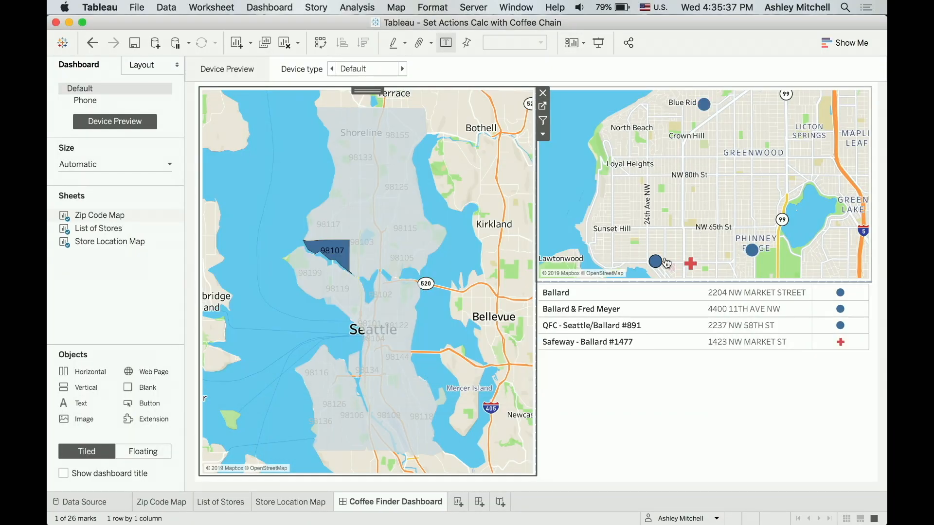
{"action": "mouse_move", "coordinate": [658, 263]}
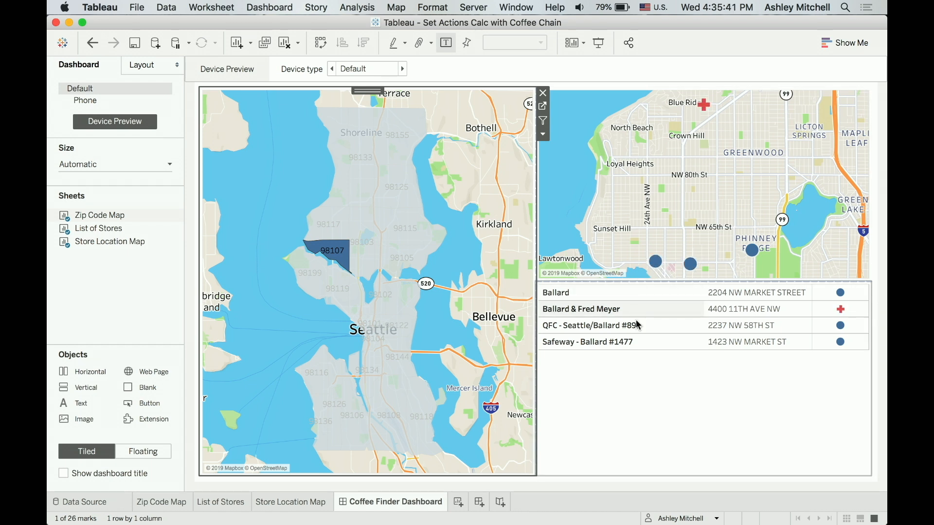
{"action": "mouse_move", "coordinate": [638, 341]}
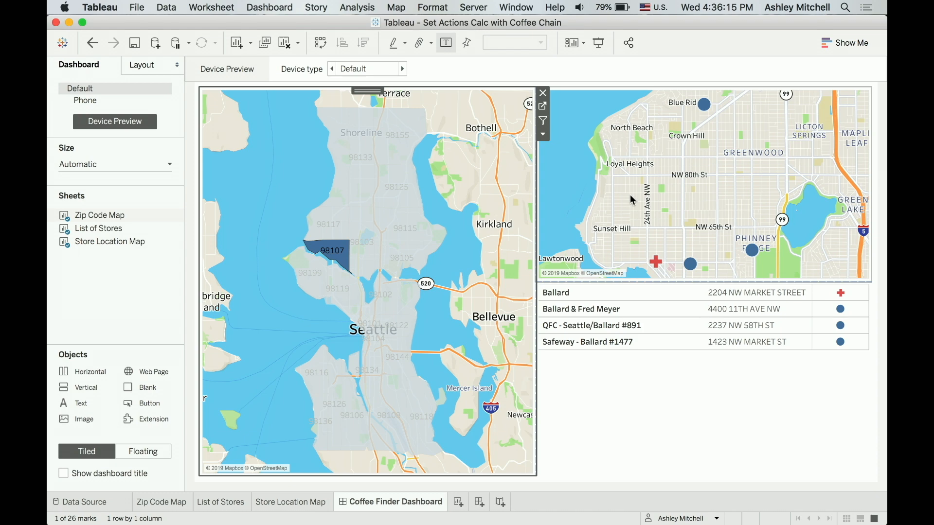
{"action": "left_click", "coordinate": [417, 258]}
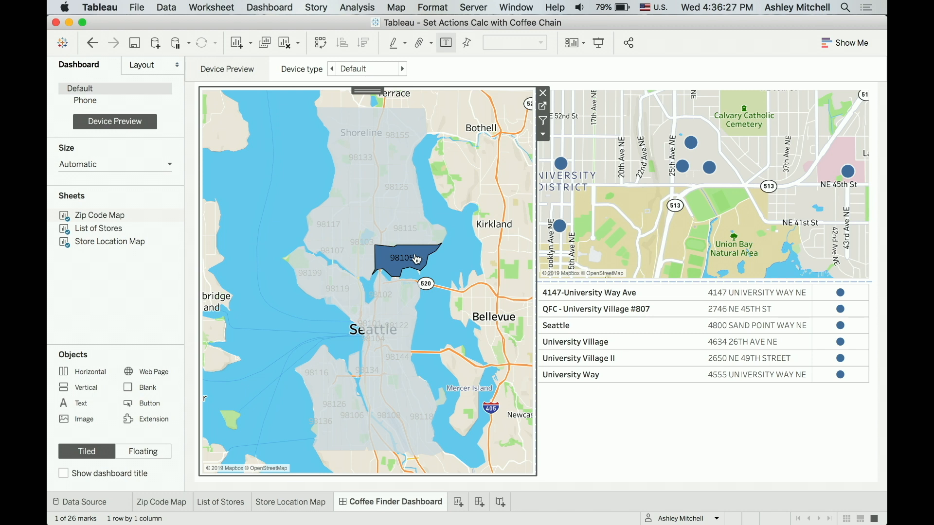
- On a new worksheet using the Coffee Chain Data Source, delete the Bottom 3 Profit Detail field and the Bottom 3 Profit set
{"action": "left_click", "coordinate": [458, 502]}
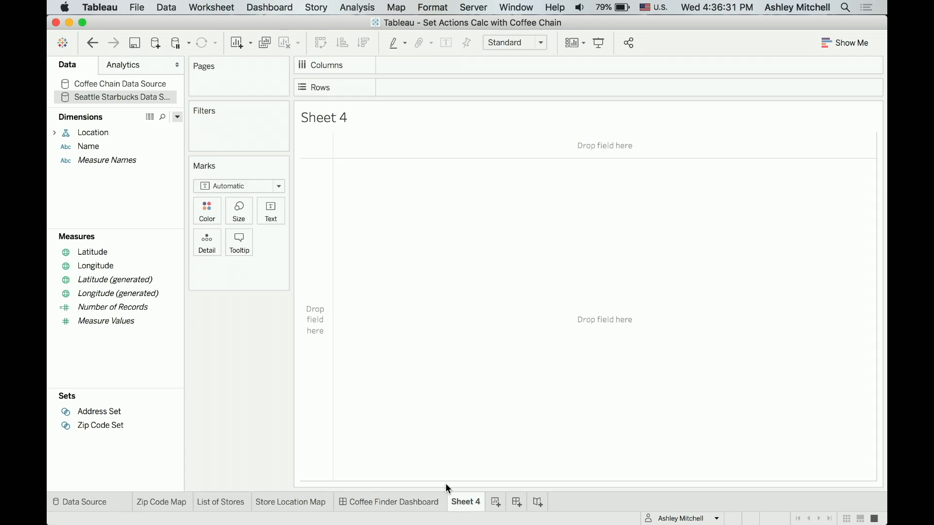
{"action": "left_click", "coordinate": [148, 84]}
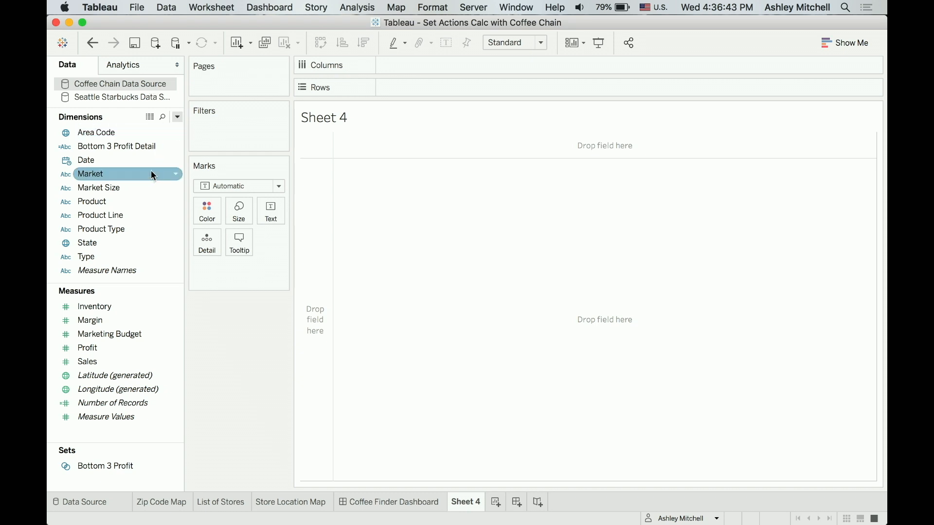
{"action": "right_click", "coordinate": [176, 147]}
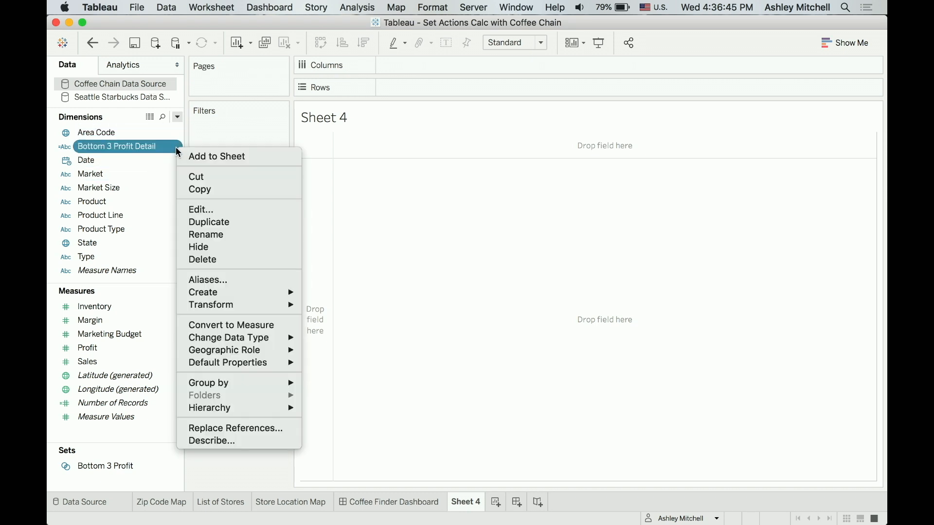
{"action": "left_click", "coordinate": [235, 258]}
{"action": "right_click", "coordinate": [177, 465]}
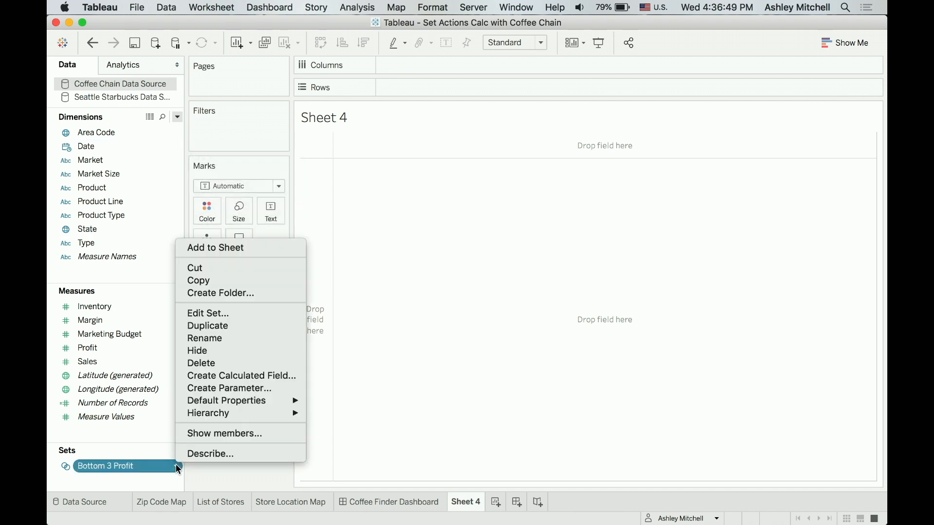
{"action": "left_click", "coordinate": [228, 359]}
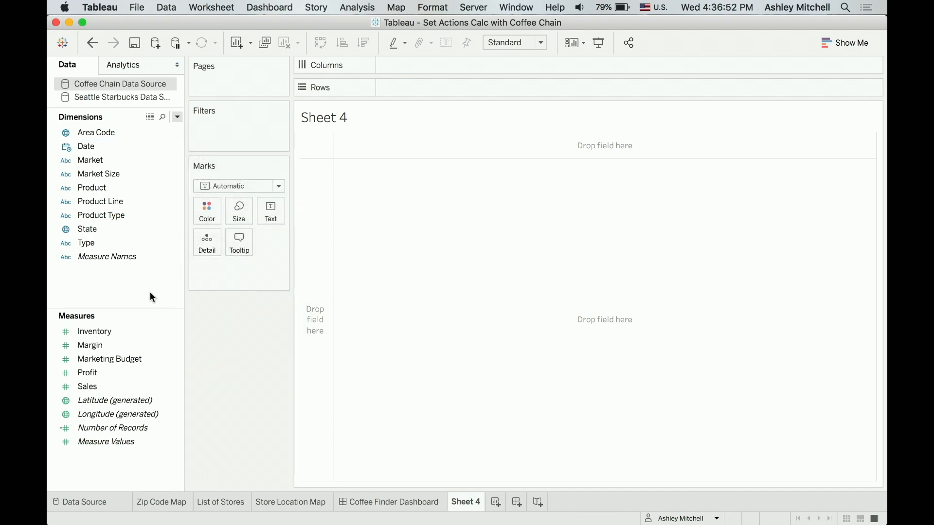
- Build a single stacked bar of total Sales with mark labels, coloured by Product
{"action": "double_click", "coordinate": [134, 387]}
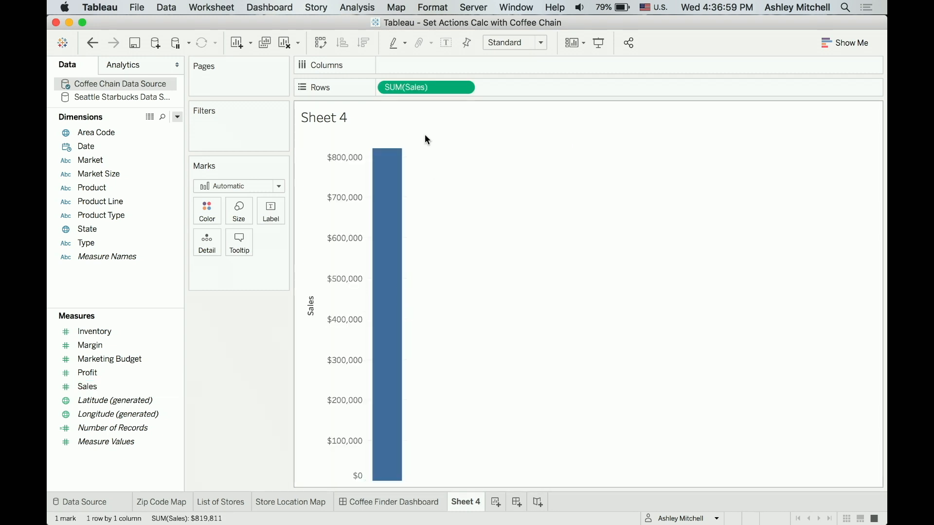
{"action": "left_click", "coordinate": [447, 43]}
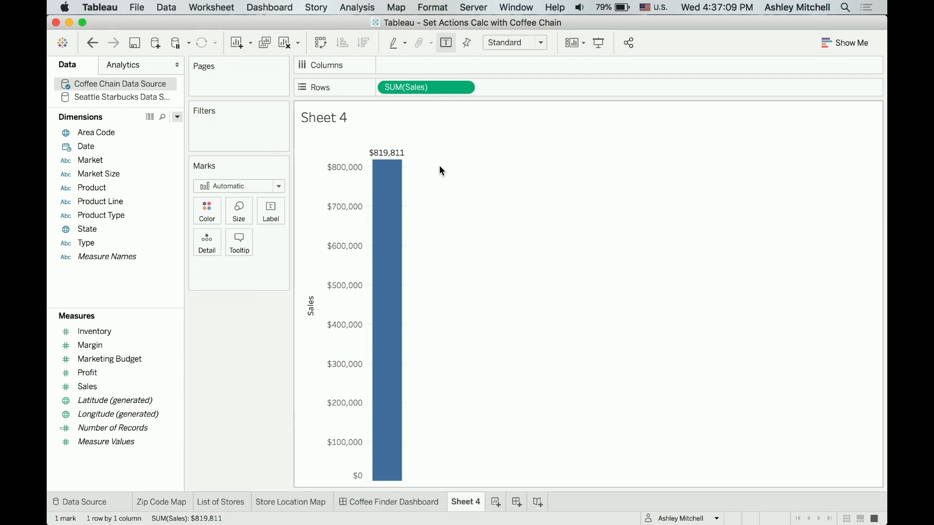
{"action": "left_click_drag", "start_coordinate": [131, 189], "coordinate": [205, 210]}
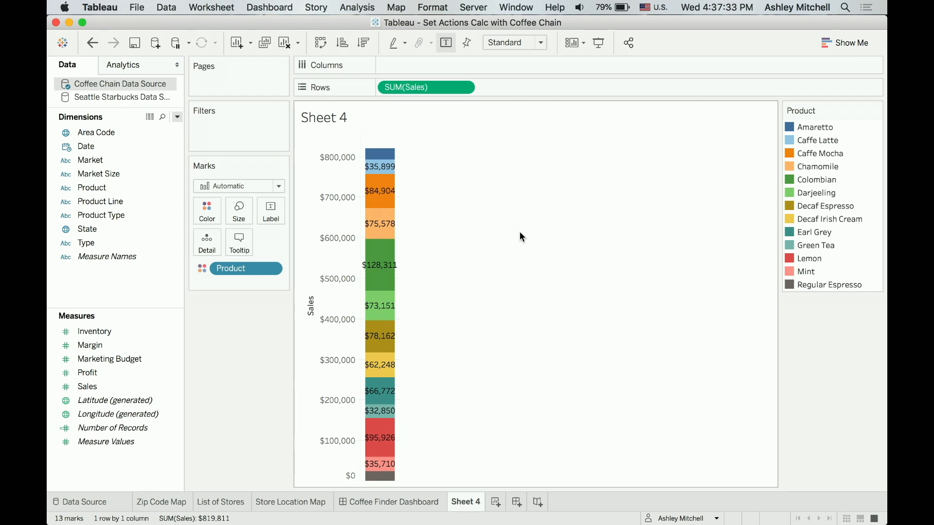
- Start a set from the Product dimension that keeps the bottom 3 members by field
{"action": "left_click", "coordinate": [176, 188]}
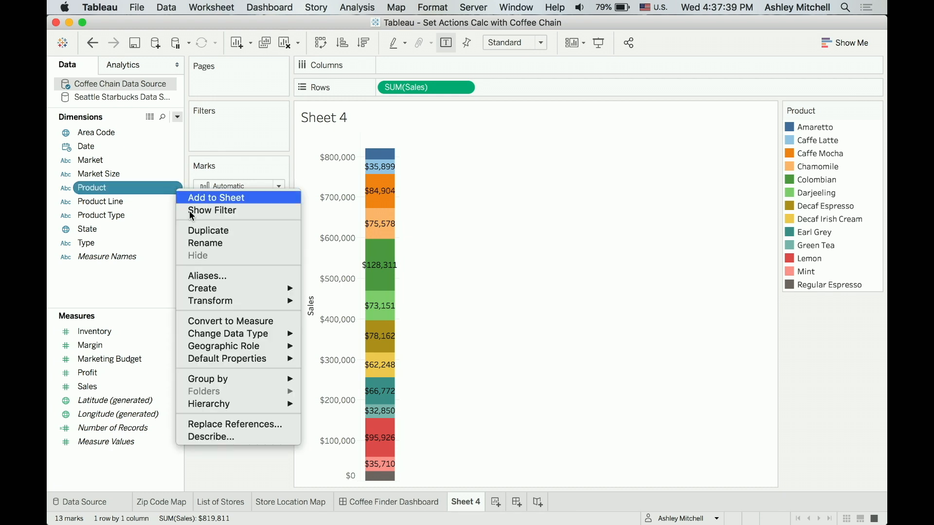
{"action": "mouse_move", "coordinate": [231, 291]}
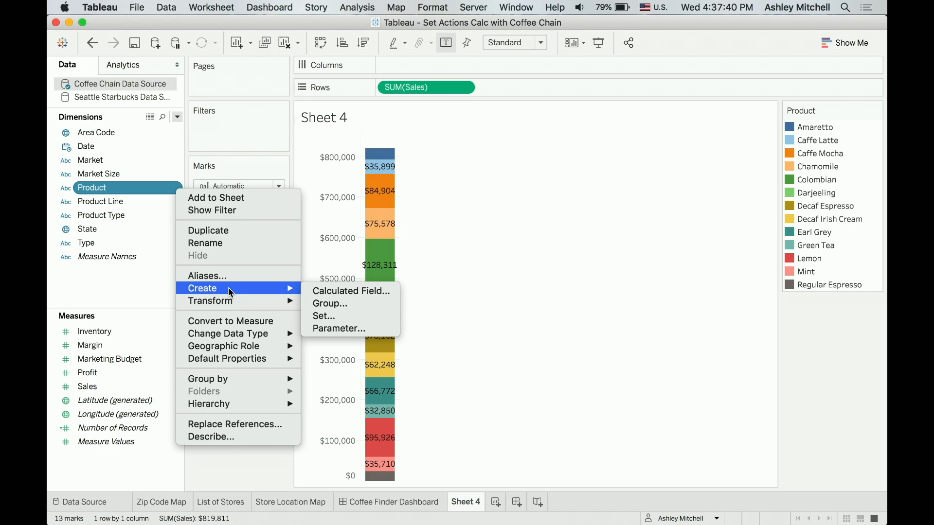
{"action": "left_click", "coordinate": [318, 317]}
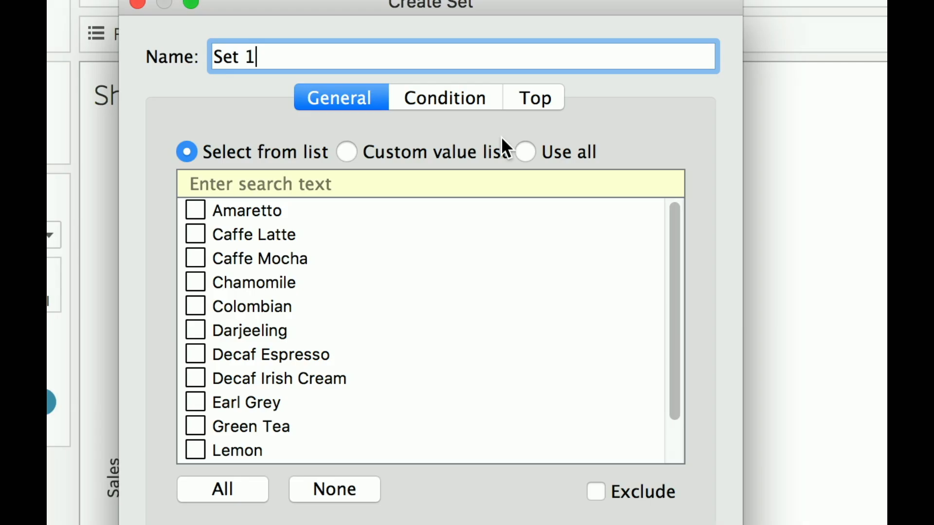
{"action": "left_click", "coordinate": [536, 103]}
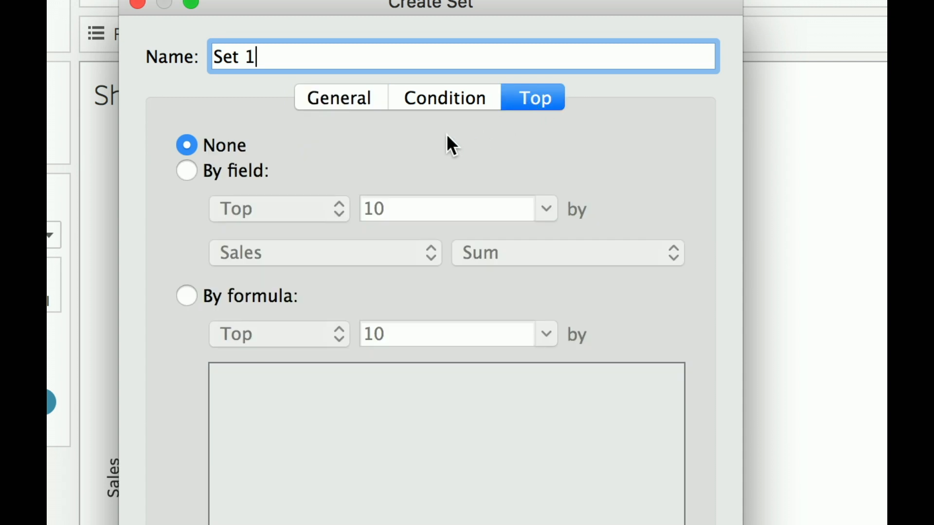
{"action": "left_click", "coordinate": [247, 176]}
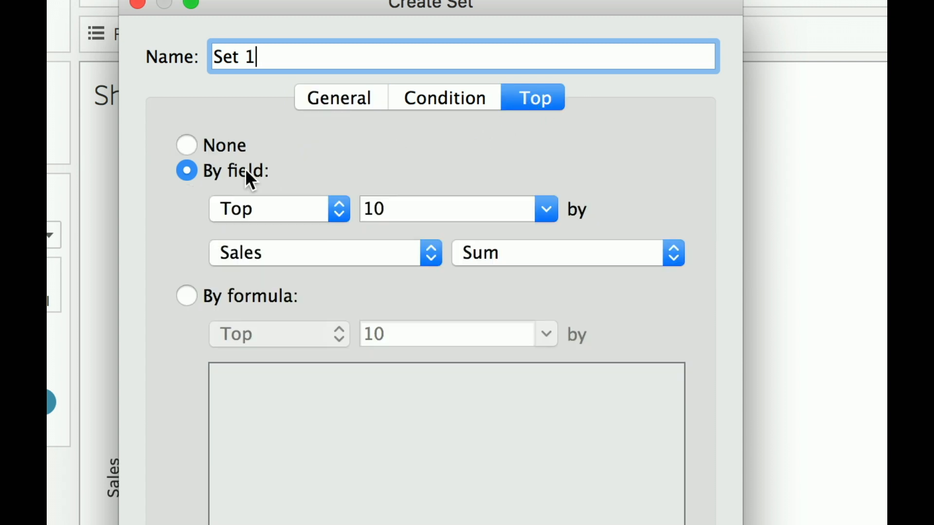
{"action": "left_click", "coordinate": [256, 211]}
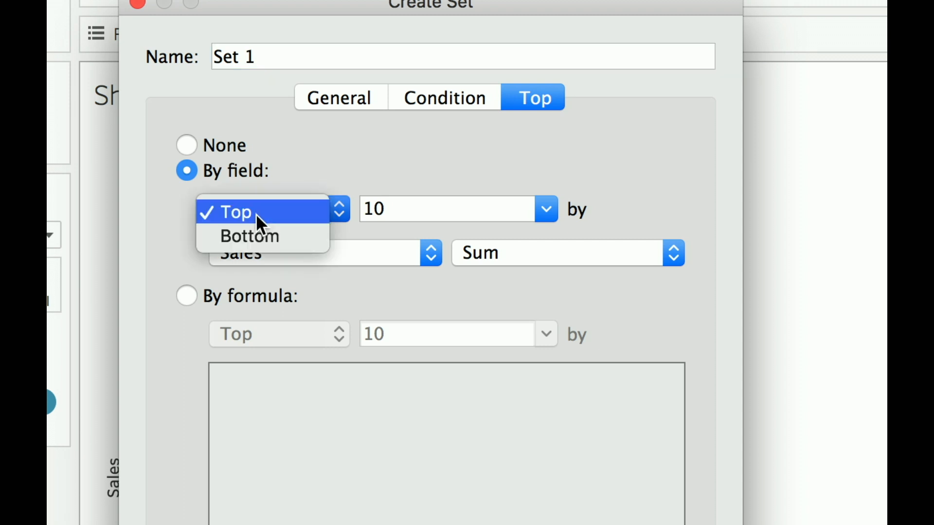
{"action": "left_click", "coordinate": [256, 226]}
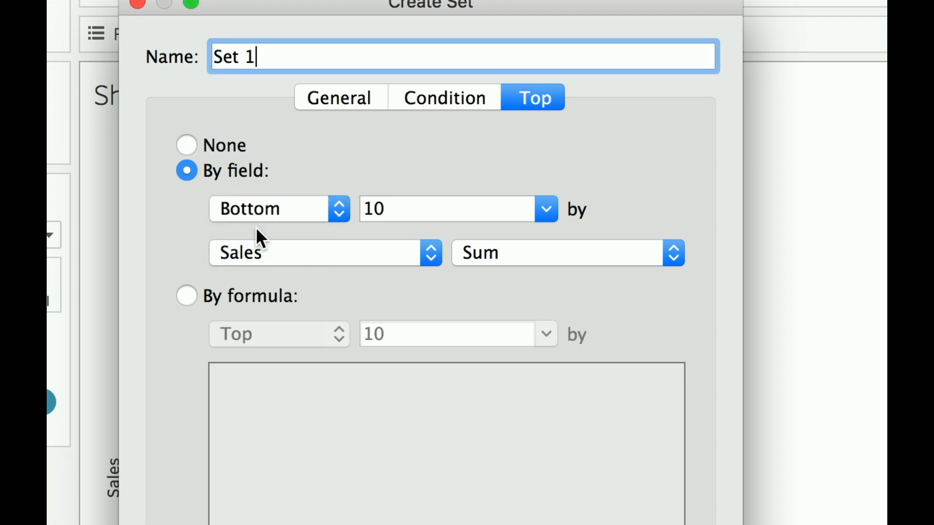
{"action": "left_click", "coordinate": [371, 209]}
{"action": "left_click_drag", "start_coordinate": [386, 208], "coordinate": [361, 206]}
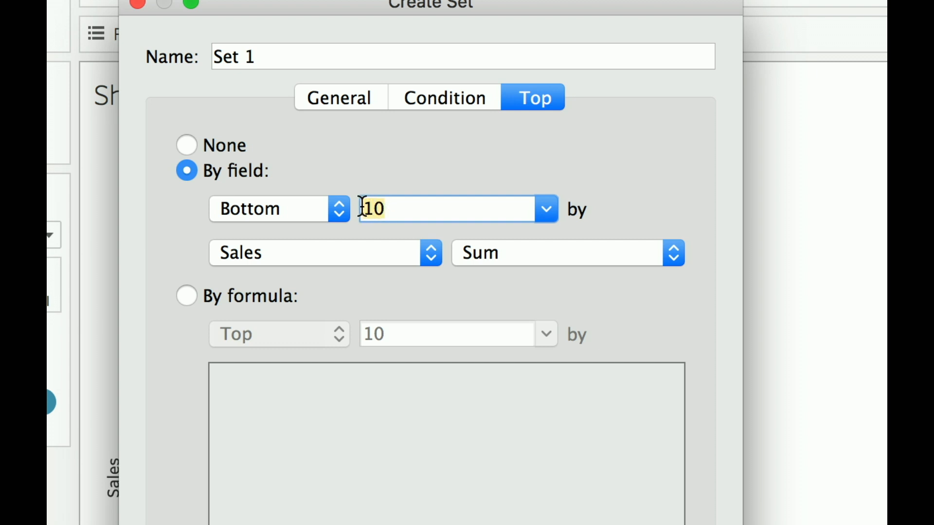
{"action": "type", "text": "3"}
- Rank the set by the sum of Profit, name it Bottom 3 Profit, and colour the bar by it instead of Product
{"action": "left_click", "coordinate": [362, 259]}
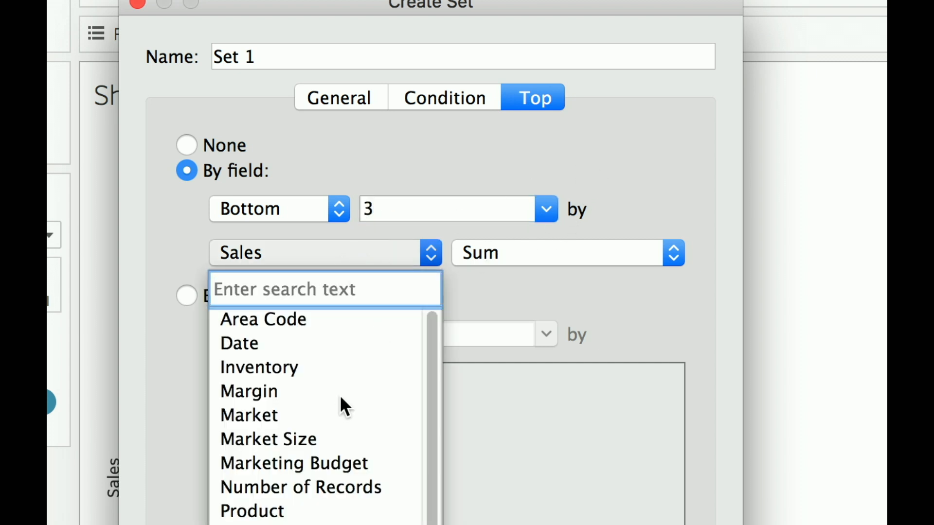
{"action": "scroll", "coordinate": [326, 430], "scroll_direction": "down", "scroll_amount": 1}
{"action": "type", "text": "prof"}
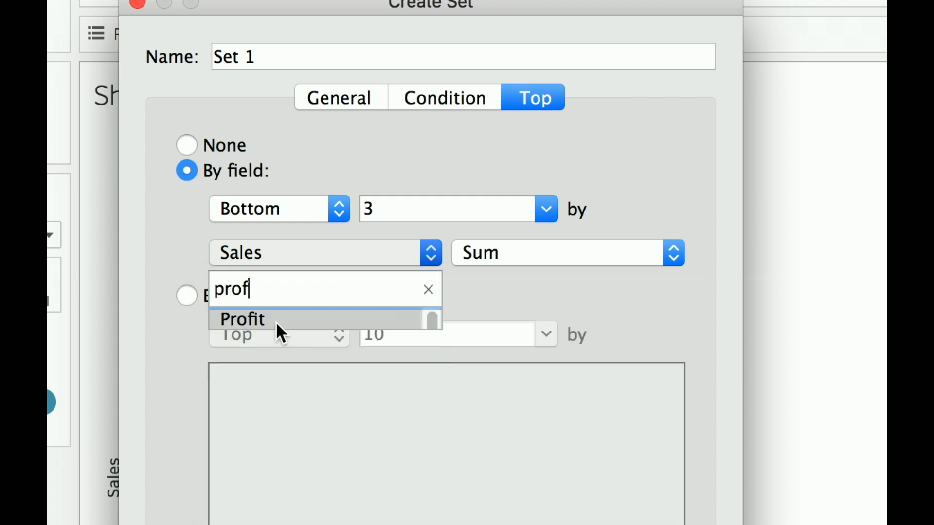
{"action": "left_click", "coordinate": [276, 321]}
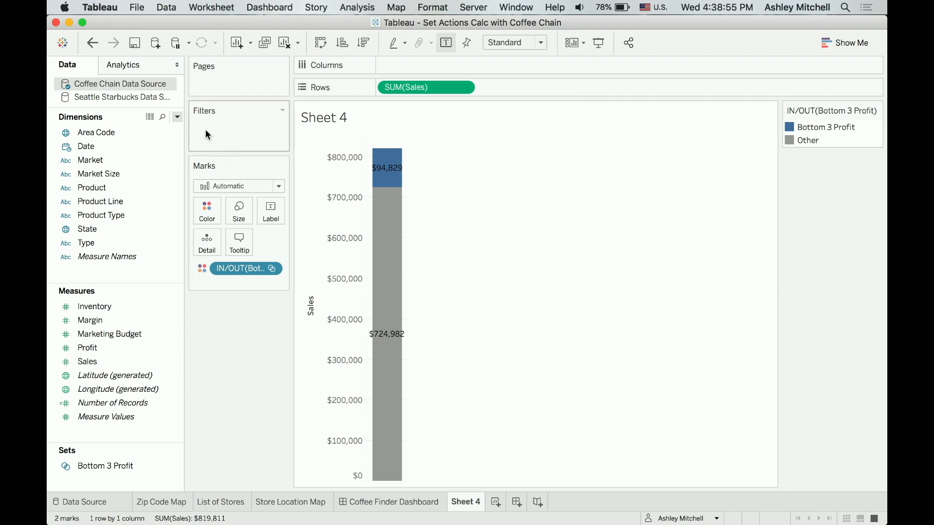
- Create a calculated field named Lowest Profit Details in the Coffee Chain data source
{"action": "left_click", "coordinate": [178, 117]}
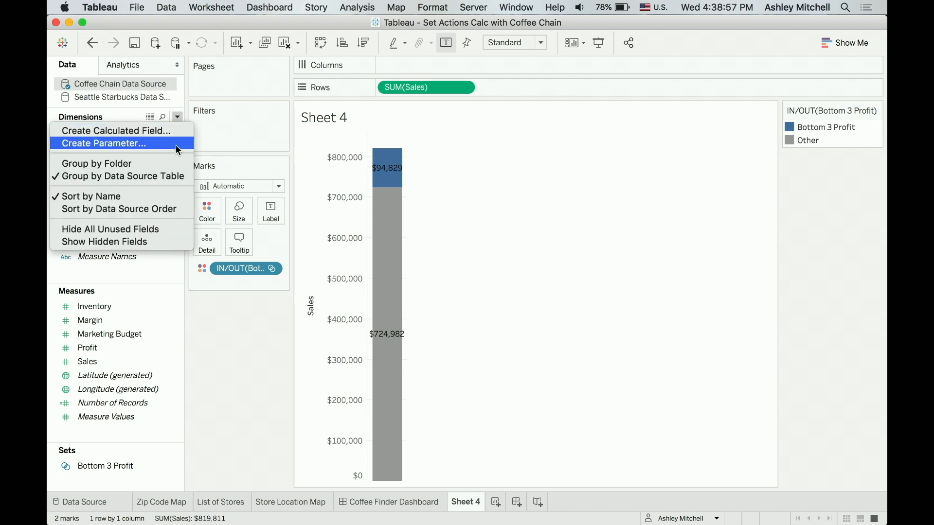
{"action": "left_click", "coordinate": [176, 130]}
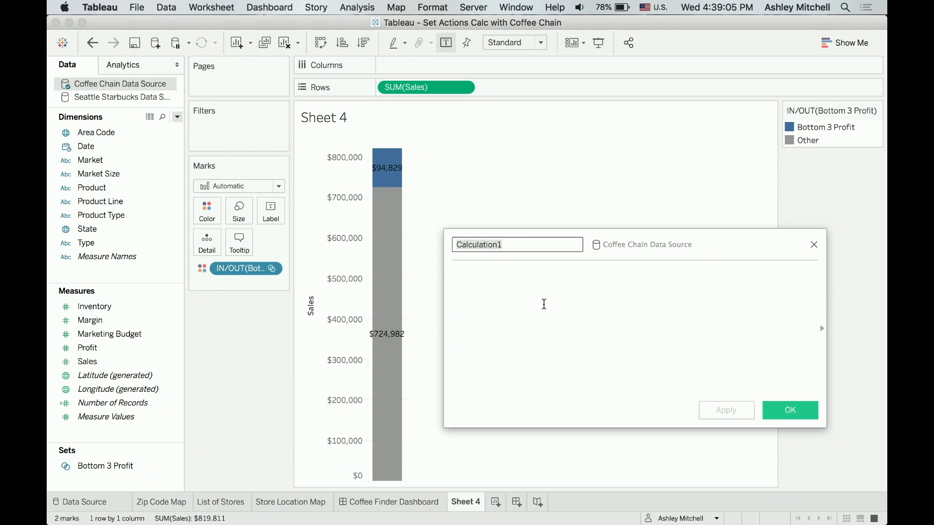
{"action": "type", "text": "Profit"}
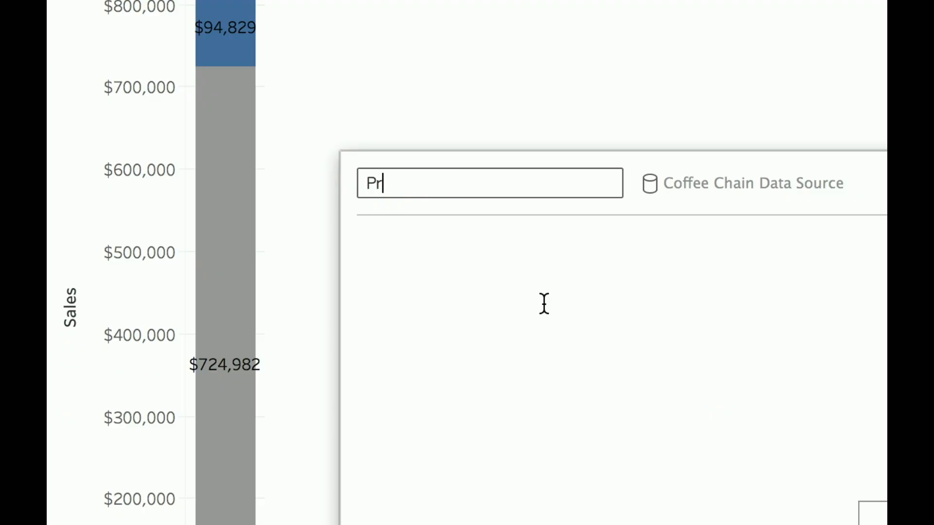
{"action": "key", "text": "BackSpace"}
{"action": "key", "text": "BackSpace"}
{"action": "key", "text": "BackSpace"}
{"action": "key", "text": "BackSpace"}
{"action": "key", "text": "BackSpace"}
{"action": "key", "text": "BackSpace"}
{"action": "type", "text": "Lowest Pr"}
{"action": "type", "text": "ofit"}
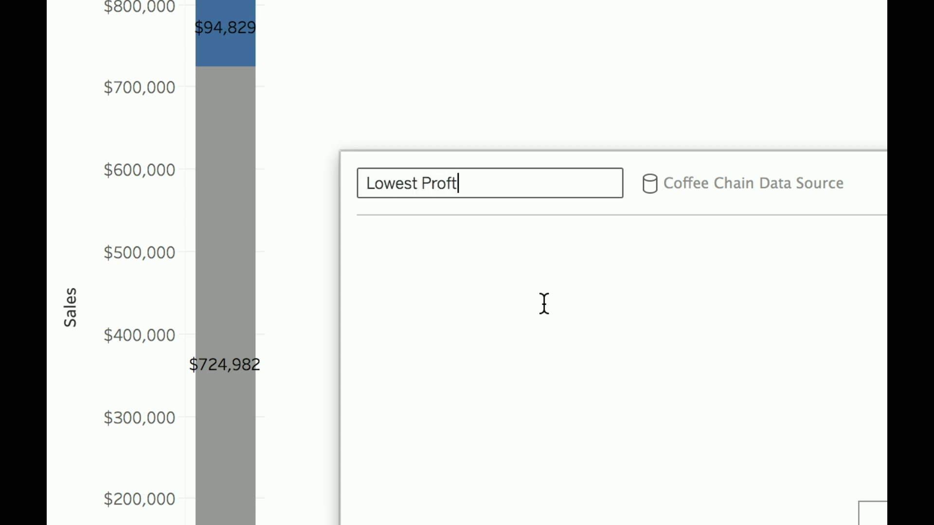
{"action": "key", "text": "BackSpace"}
{"action": "type", "text": "it Detail"}
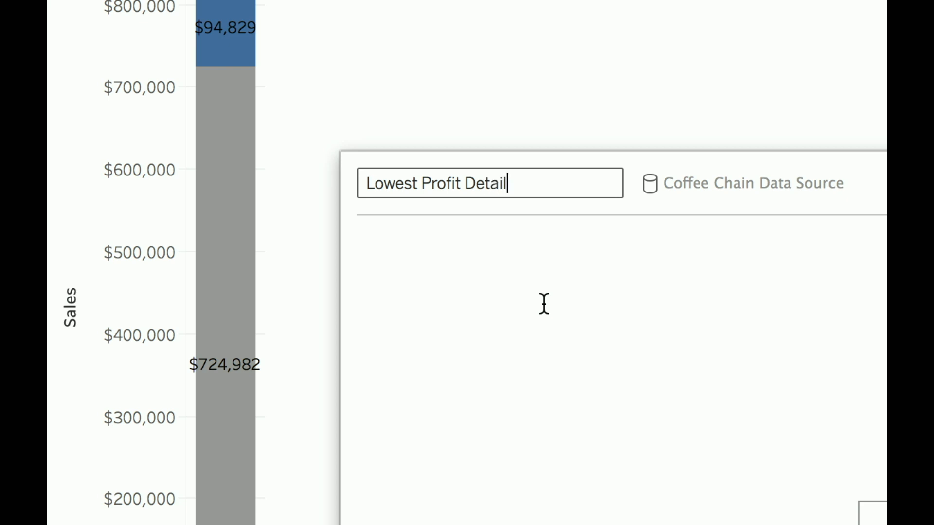
{"action": "type", "text": "s"}
- Begin the Lowest Profit Details formula with the condition If [Bottom 3 Profit] = TRUE
{"action": "left_click", "coordinate": [528, 297]}
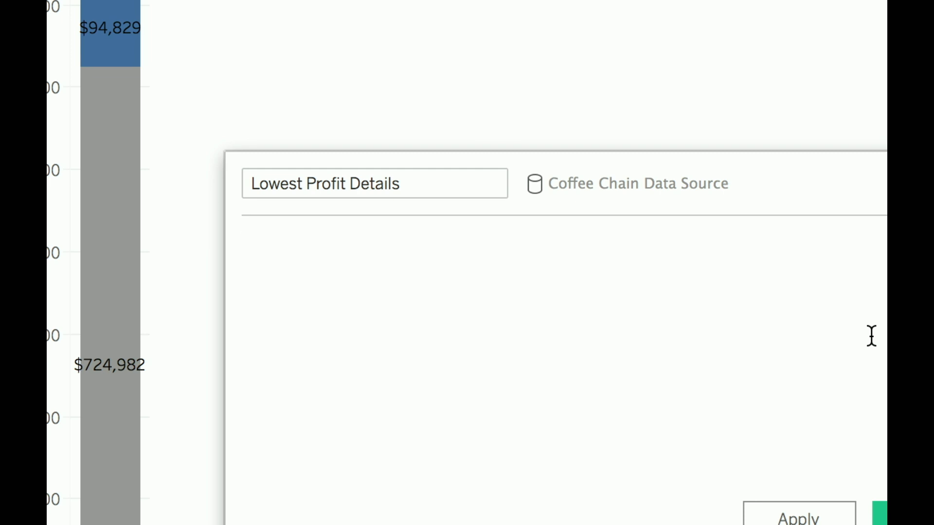
{"action": "type", "text": "if"}
{"action": "key", "text": "BackSpace"}
{"action": "key", "text": "BackSpace"}
{"action": "key", "text": "BackSpace"}
{"action": "type", "text": "If "}
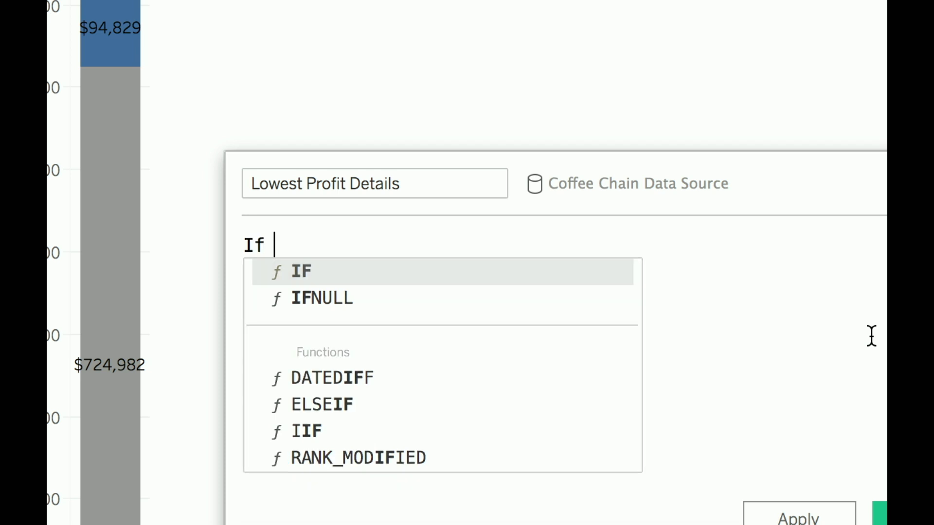
{"action": "type", "text": "b"}
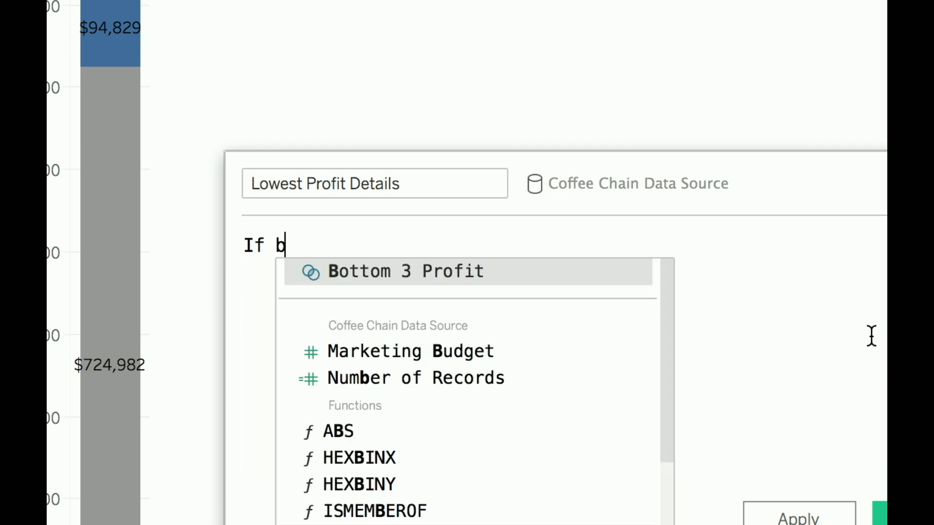
{"action": "key", "text": "Return"}
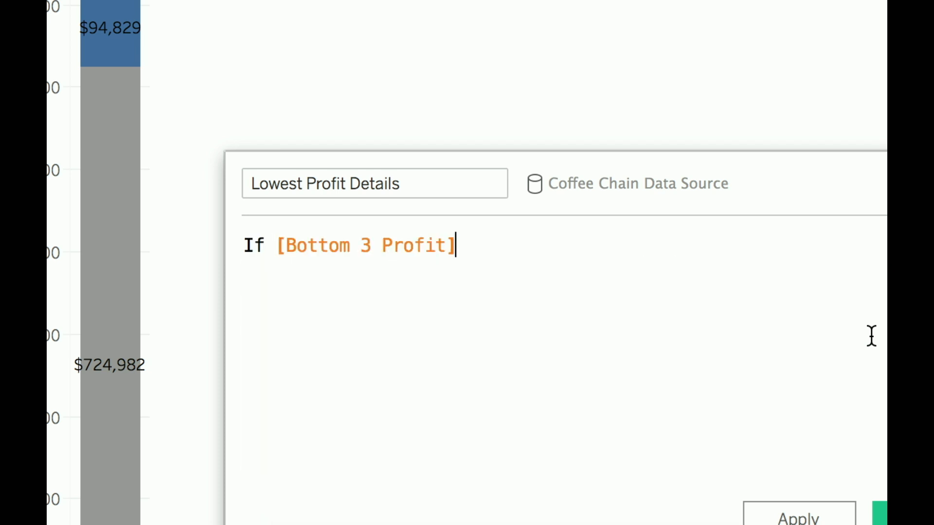
{"action": "type", "text": "= tru"}
{"action": "key", "text": "Return"}
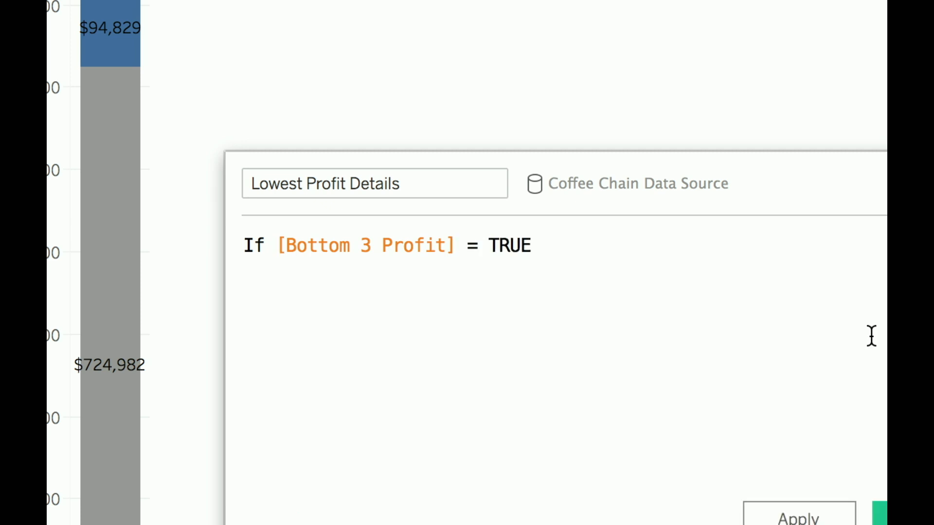
- Complete the formula so it returns [Product] when the condition is true, ELSE "other", closed with END
{"action": "type", "text": "then pro"}
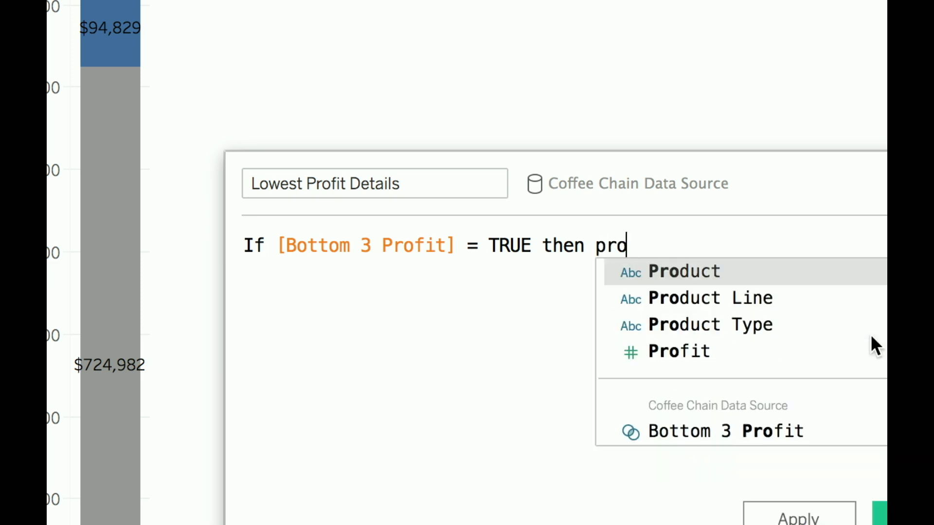
{"action": "key", "text": "Return"}
{"action": "type", "text": "els"}
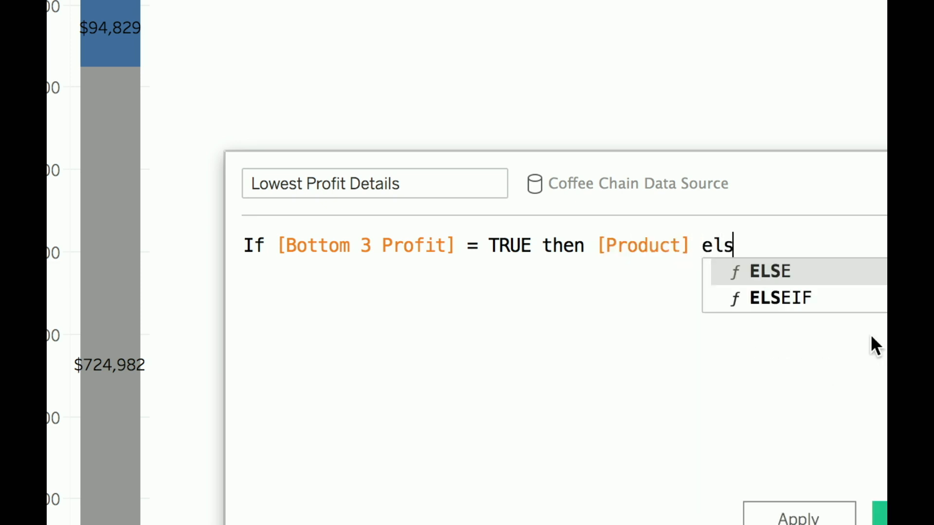
{"action": "key", "text": "Return"}
{"action": "key", "text": "Return"}
{"action": "type", "text": "O"}
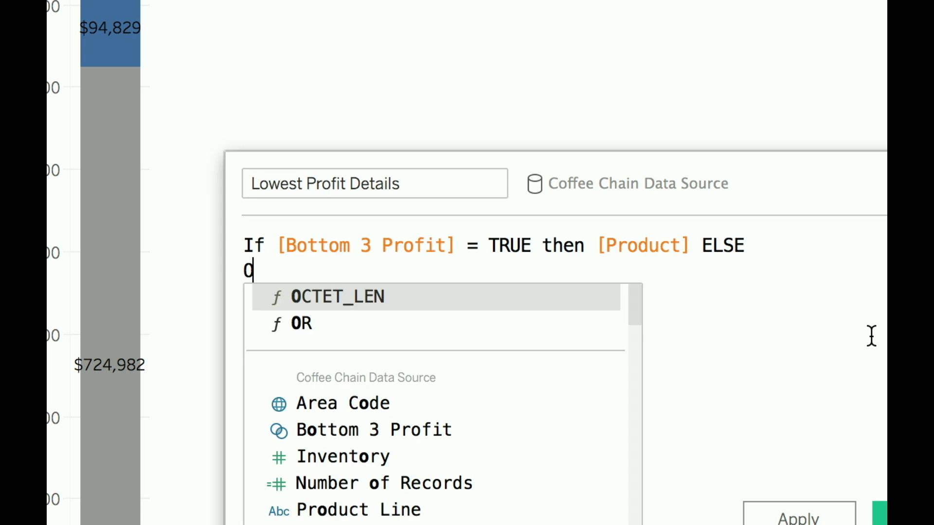
{"action": "key", "text": "BackSpace"}
{"action": "key", "text": "BackSpace"}
{"action": "type", "text": "\""}
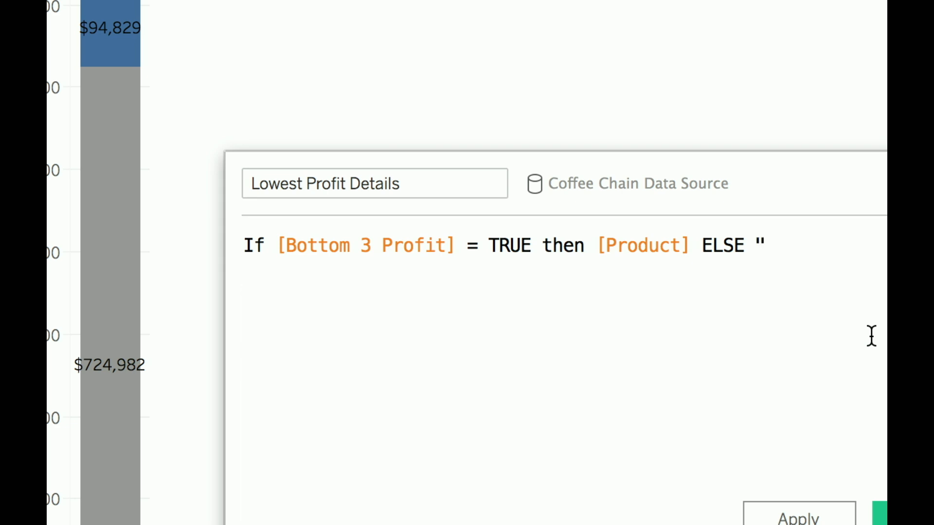
{"action": "type", "text": "other\" "}
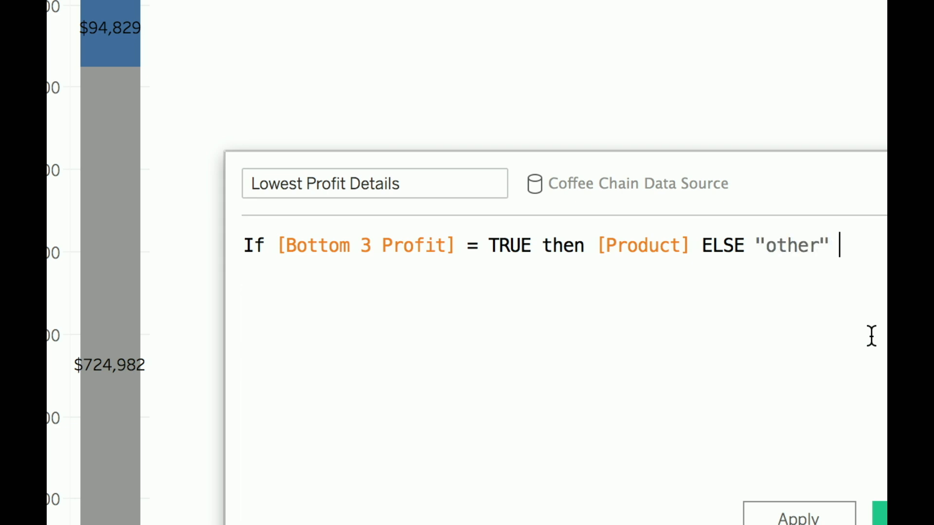
{"action": "type", "text": "END"}
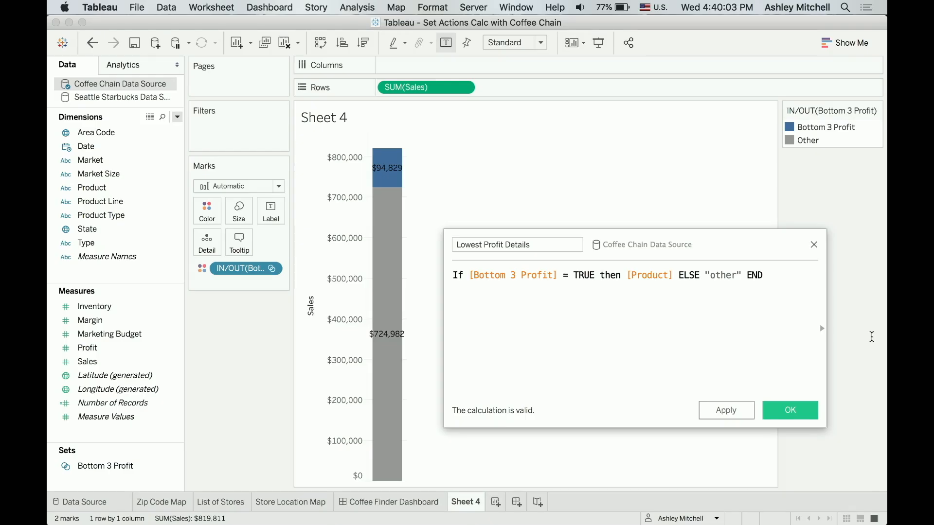
- Save the Lowest Profit Details calculation and colour the sales bar by it instead of the Bottom 3 Profit set
{"action": "left_click", "coordinate": [804, 412]}
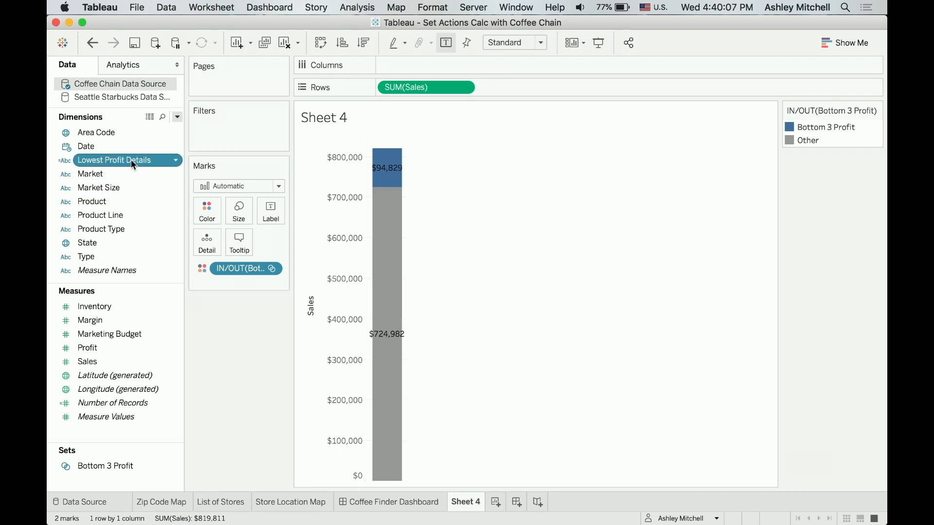
{"action": "left_click_drag", "start_coordinate": [130, 162], "coordinate": [203, 208]}
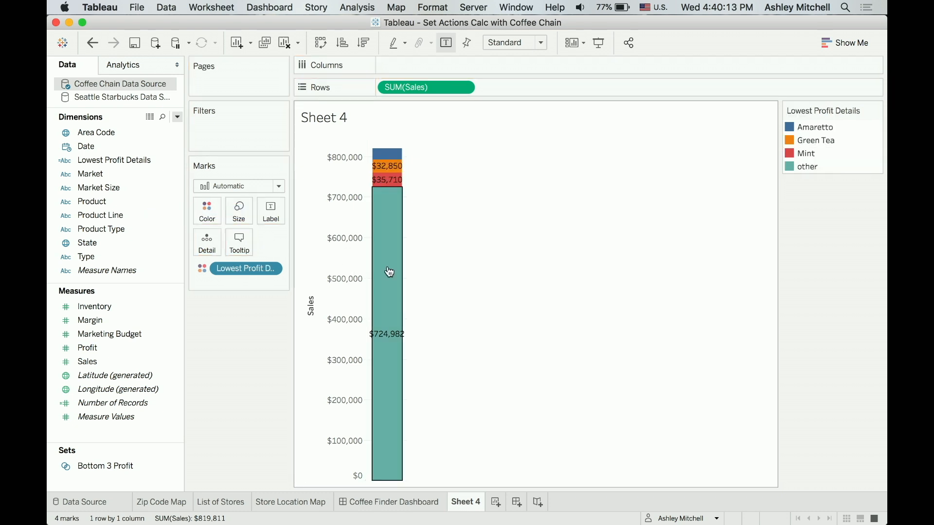
{"action": "mouse_move", "coordinate": [390, 271]}
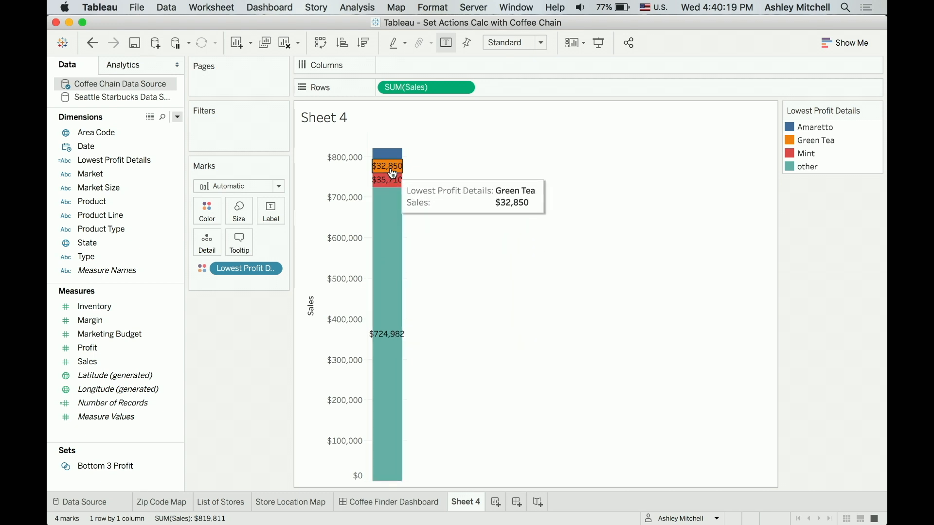
{"action": "mouse_move", "coordinate": [393, 159]}
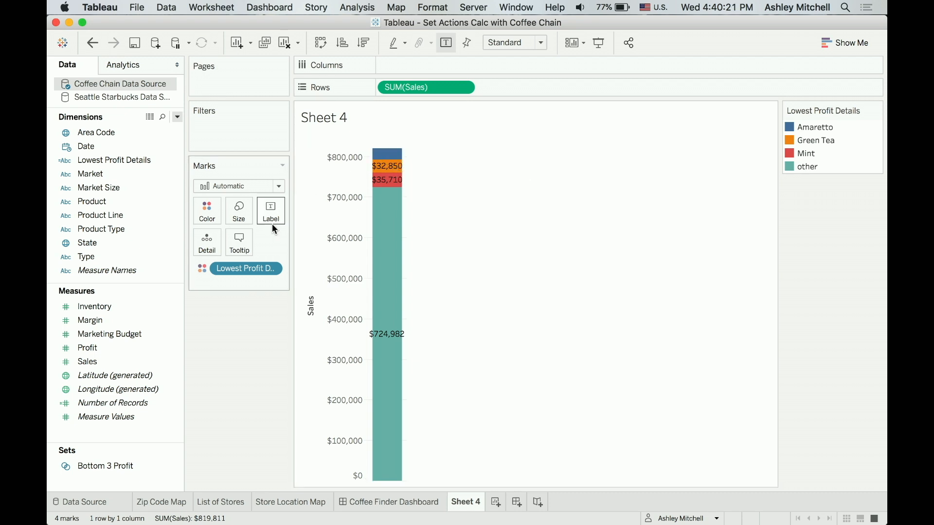
- Split the bar into columns by Lowest Profit Details, sorted descending by Sales, and colour the columns by the same field
{"action": "left_click_drag", "start_coordinate": [244, 275], "coordinate": [405, 71]}
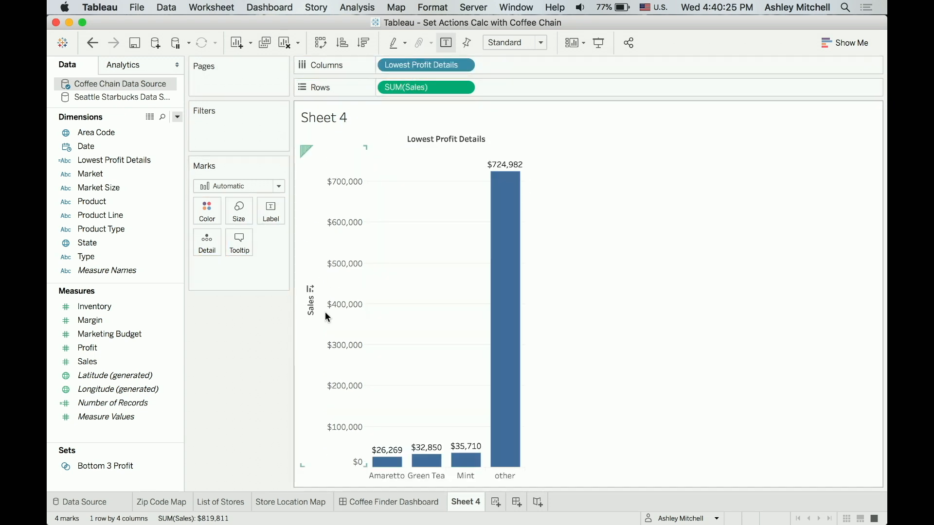
{"action": "left_click", "coordinate": [311, 290]}
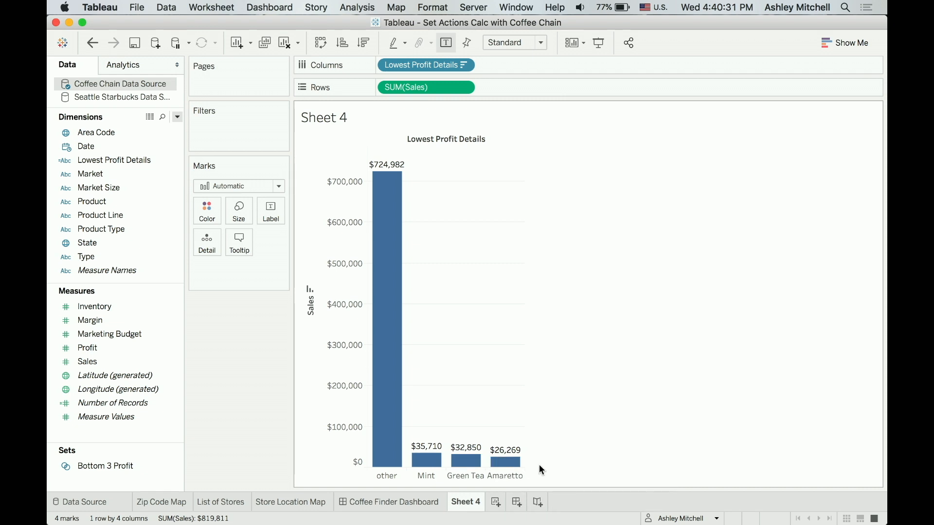
{"action": "mouse_move", "coordinate": [389, 209]}
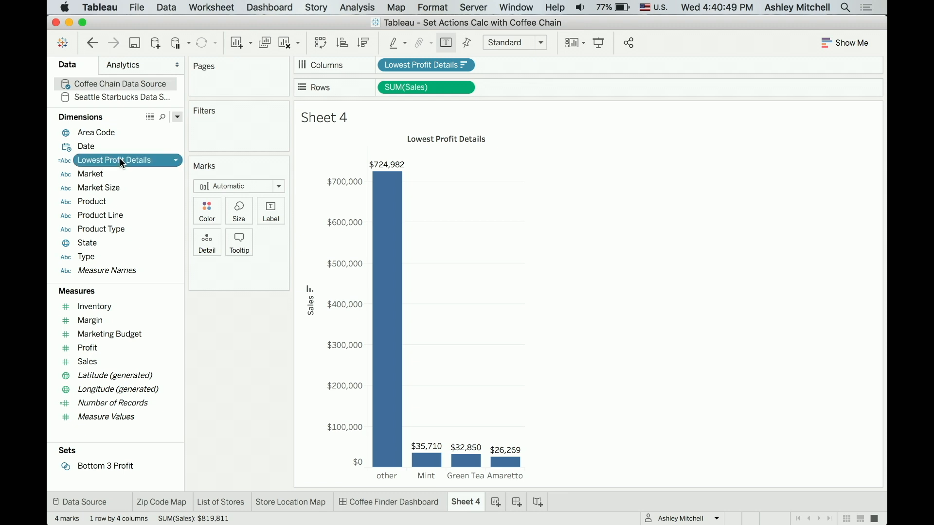
{"action": "left_click_drag", "start_coordinate": [120, 158], "coordinate": [203, 211]}
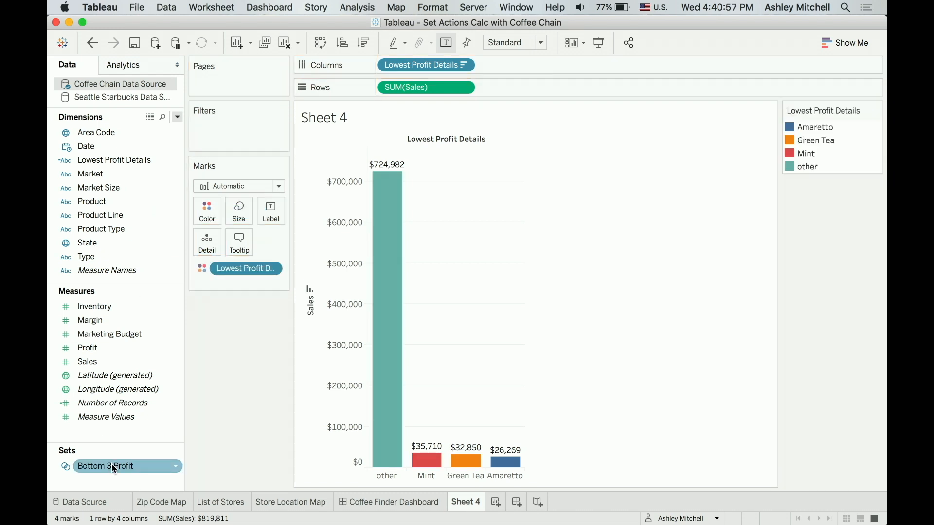
- Recolour the sorted columns by the Bottom 3 Profit set, and by Product to compare
{"action": "left_click_drag", "start_coordinate": [112, 463], "coordinate": [205, 210]}
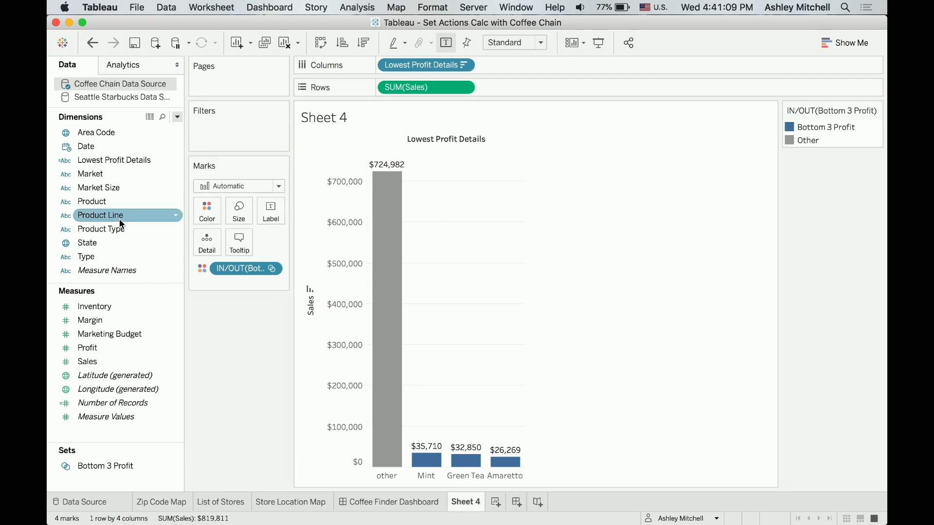
{"action": "left_click_drag", "start_coordinate": [109, 202], "coordinate": [212, 213]}
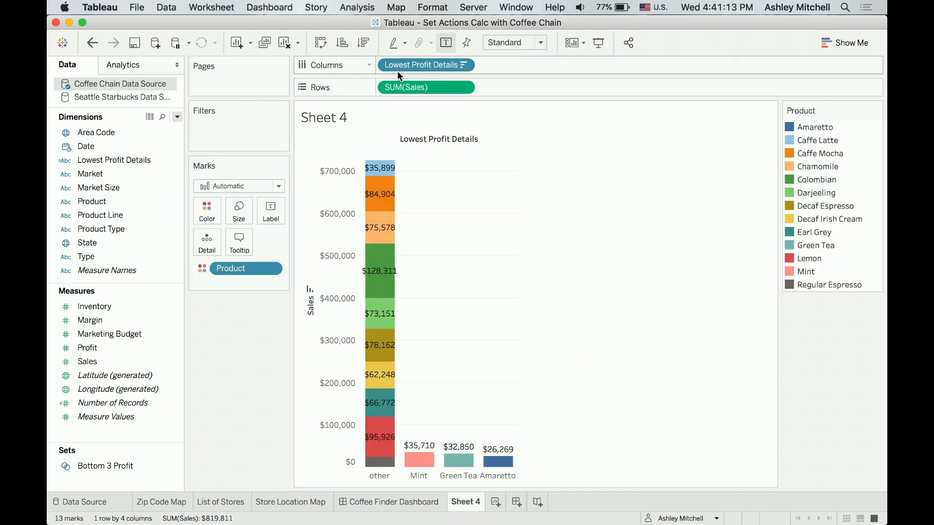
- Remove Lowest Profit Details from Columns and compare the single bar coloured by Bottom 3 Profit with Lowest Profit Details, keeping the latter
{"action": "left_click_drag", "start_coordinate": [398, 68], "coordinate": [257, 316]}
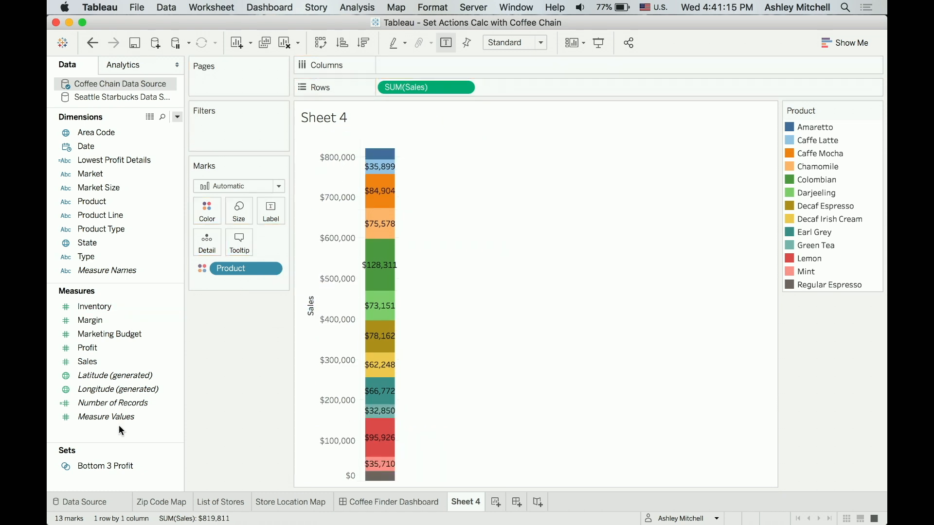
{"action": "left_click_drag", "start_coordinate": [119, 466], "coordinate": [212, 216]}
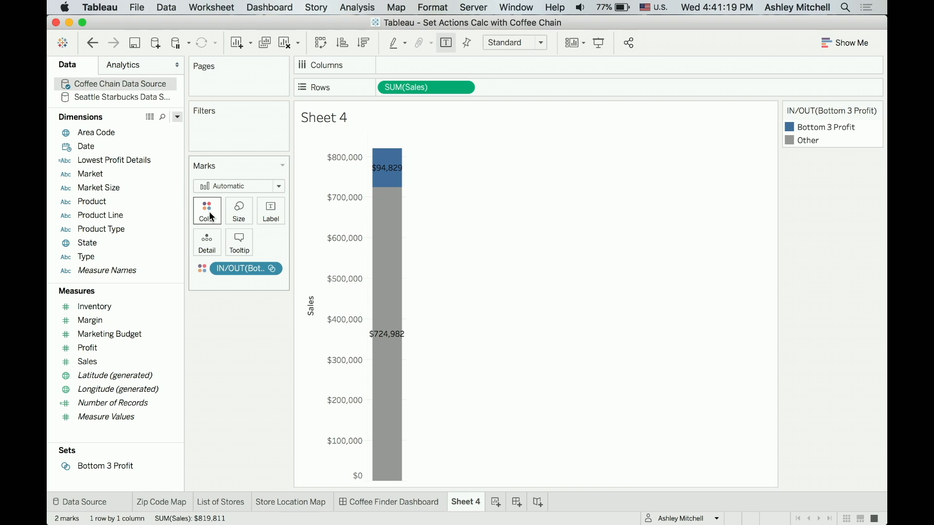
{"action": "left_click", "coordinate": [120, 160]}
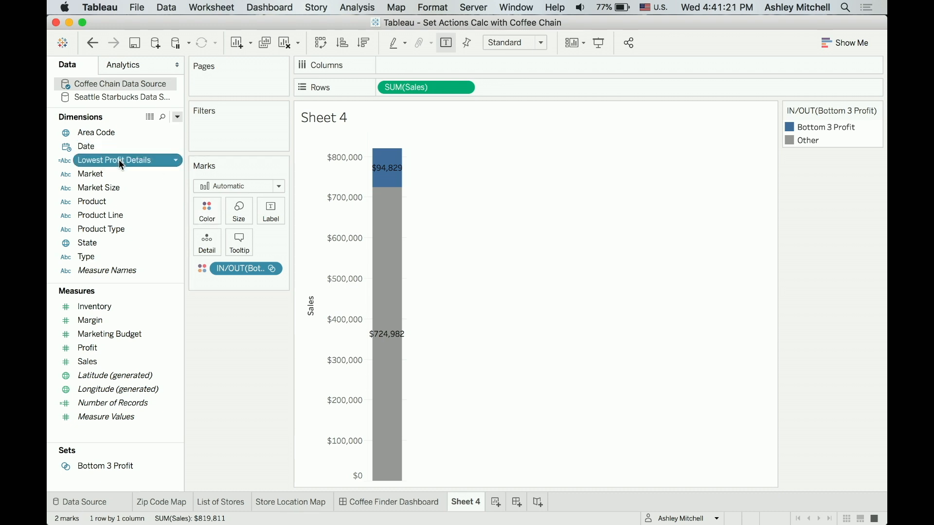
{"action": "left_click_drag", "start_coordinate": [119, 160], "coordinate": [211, 213]}
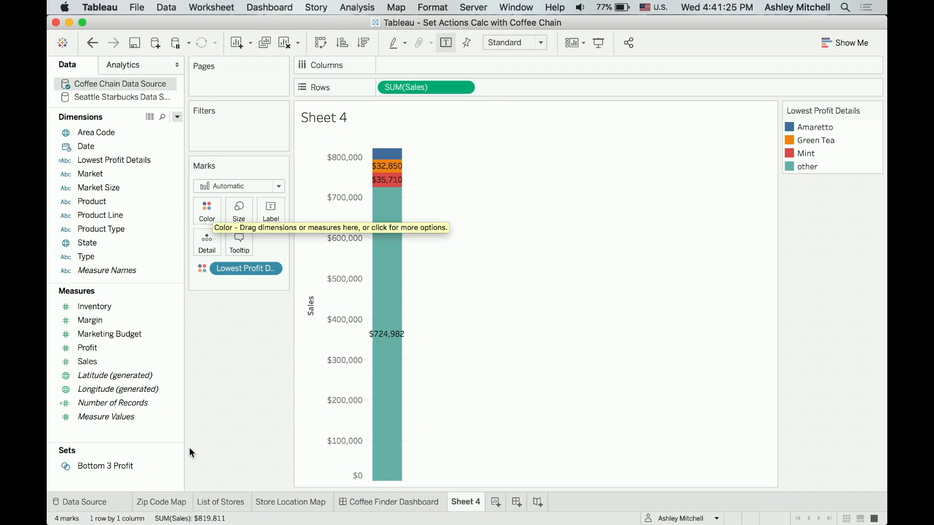
- Create a new worksheet with a line chart of Sales by continuous quarter of Date
{"action": "left_click", "coordinate": [495, 503]}
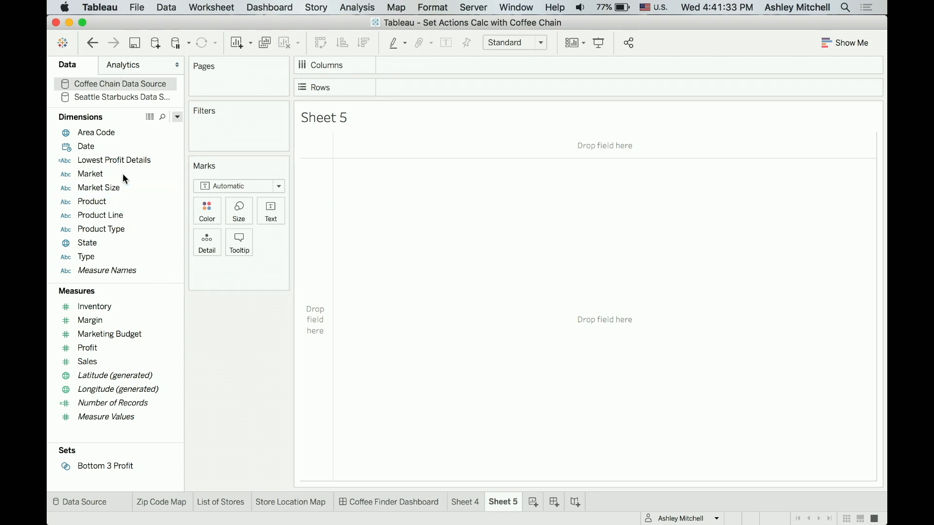
{"action": "left_click_drag", "start_coordinate": [119, 149], "coordinate": [430, 66]}
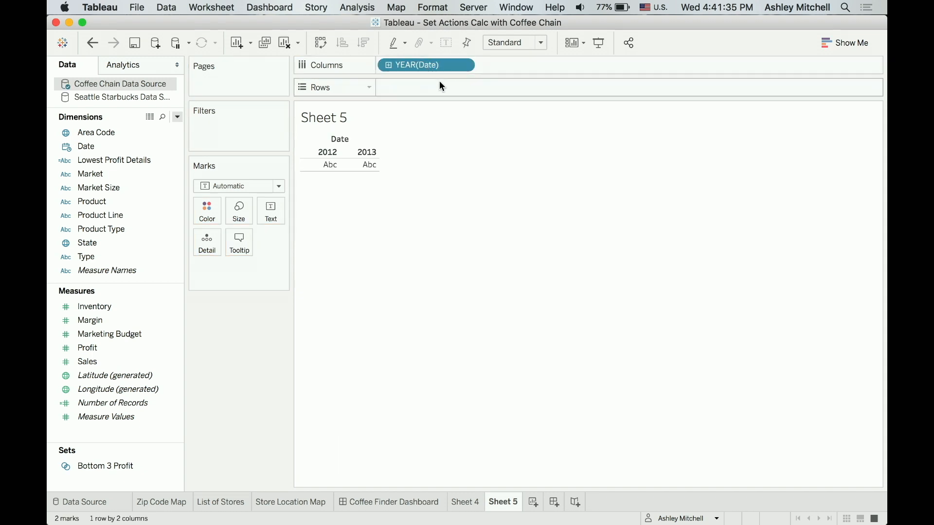
{"action": "left_click", "coordinate": [464, 65]}
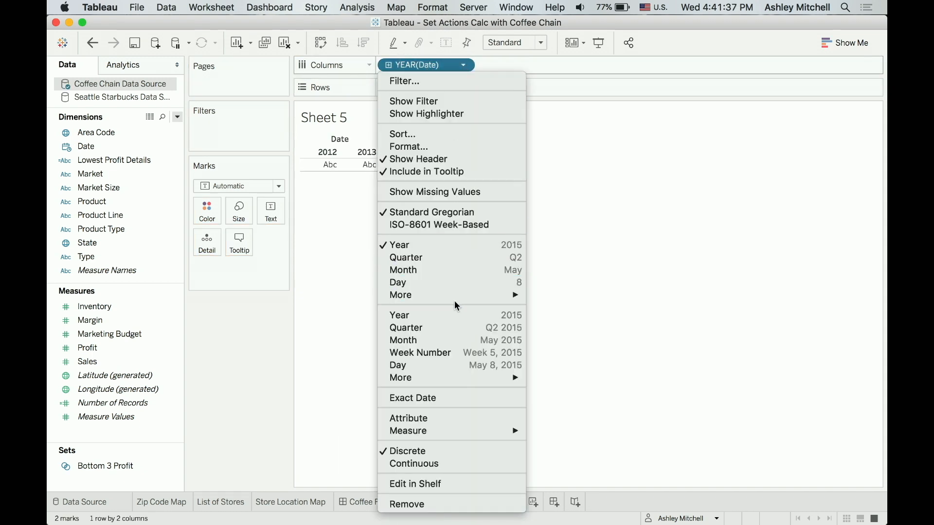
{"action": "left_click", "coordinate": [457, 328]}
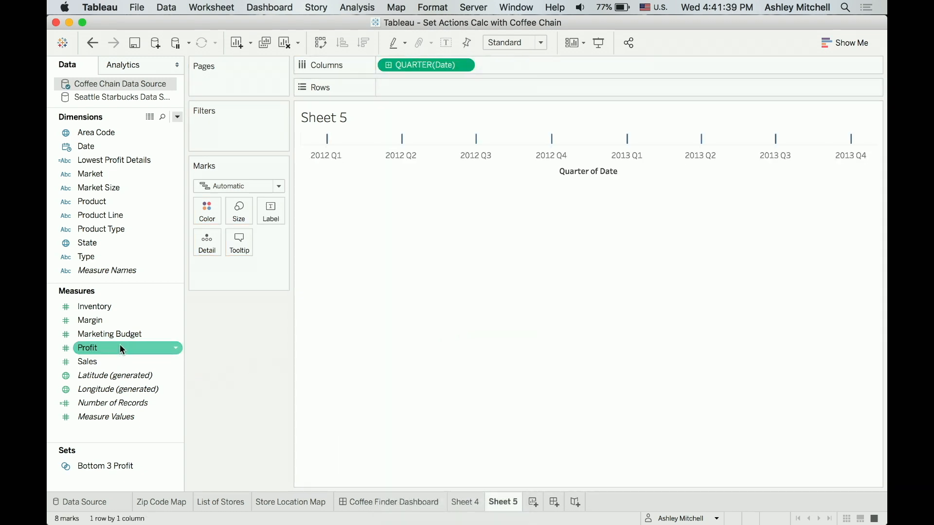
{"action": "left_click_drag", "start_coordinate": [121, 362], "coordinate": [437, 87]}
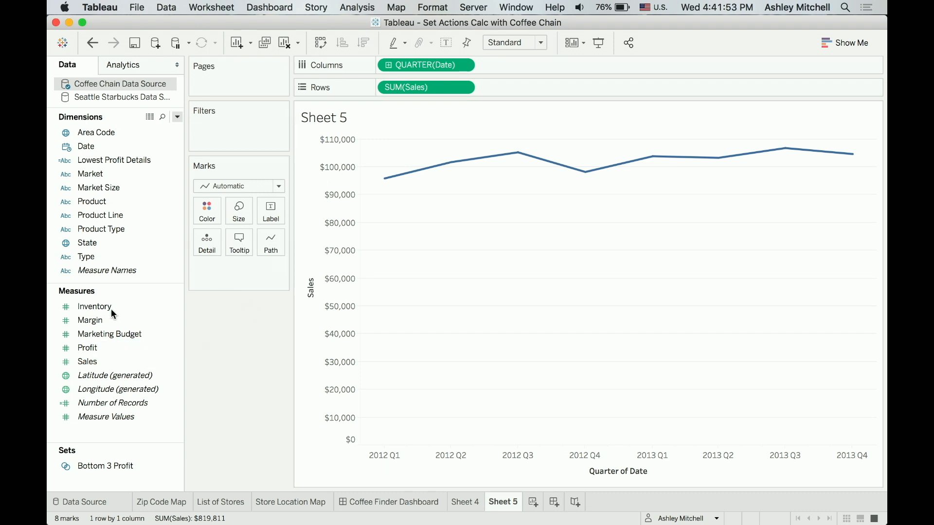
- Colour the sales lines by Product, and replace that with the Bottom 3 Profit set
{"action": "left_click_drag", "start_coordinate": [123, 201], "coordinate": [207, 215]}
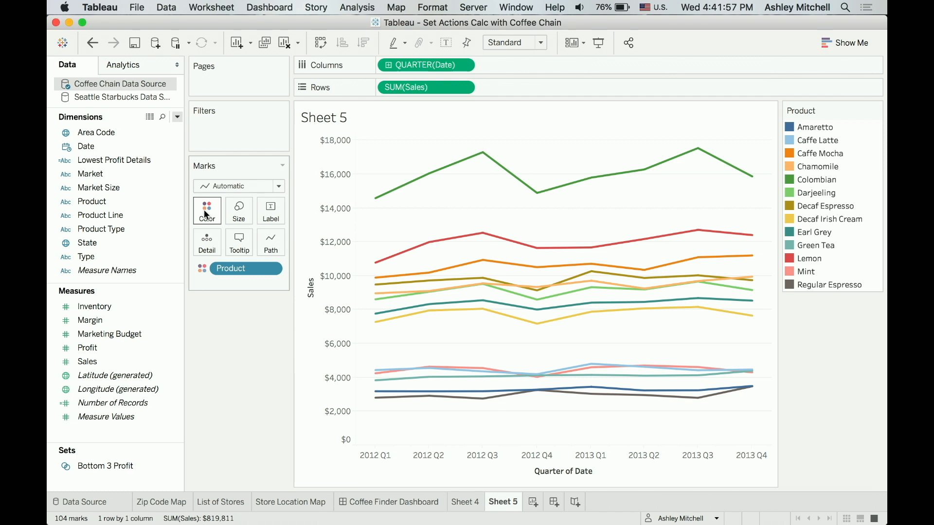
{"action": "left_click", "coordinate": [105, 465]}
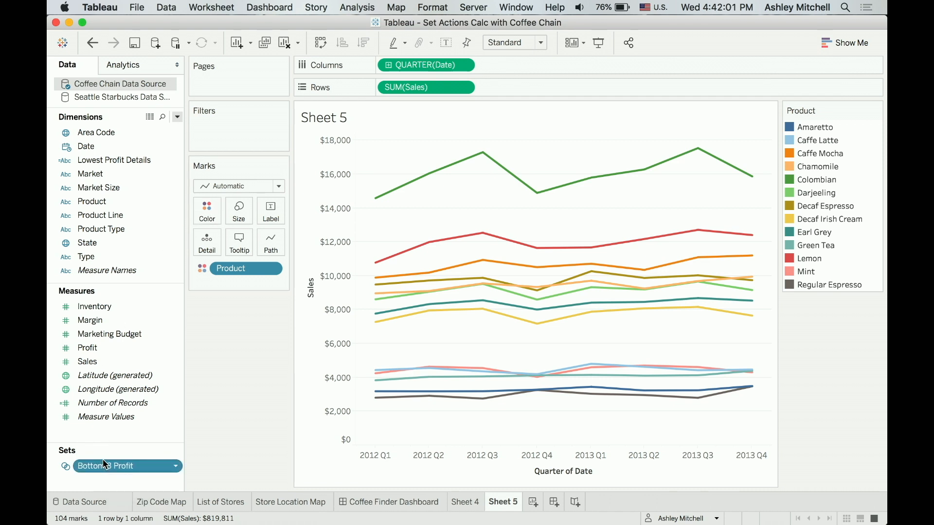
{"action": "left_click_drag", "start_coordinate": [105, 465], "coordinate": [207, 211]}
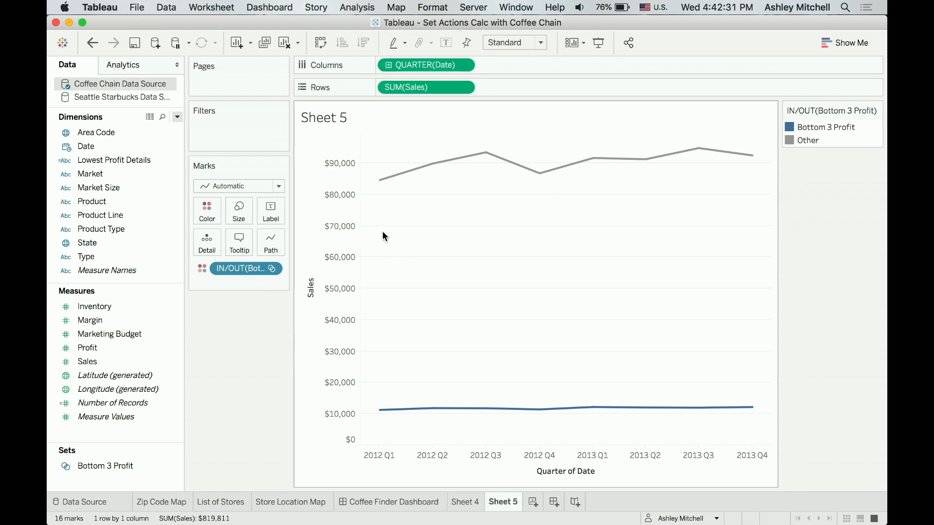
- Change the aggregation of Sales in Rows to Average
{"action": "left_click", "coordinate": [465, 87]}
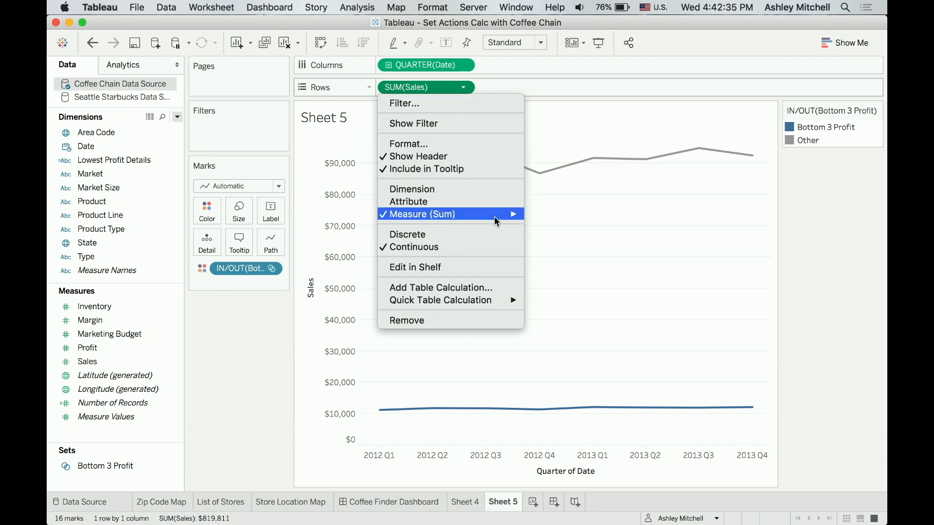
{"action": "mouse_move", "coordinate": [501, 214]}
{"action": "left_click", "coordinate": [541, 230]}
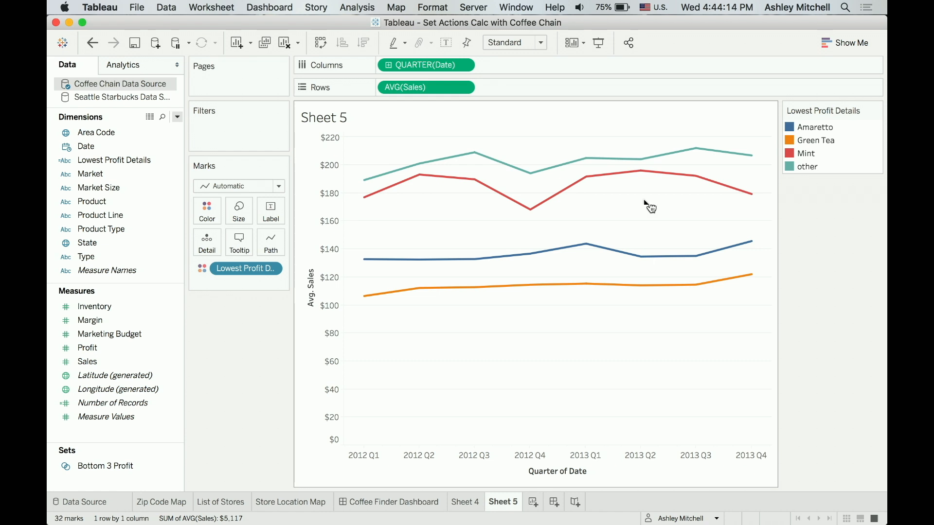
- Switch to the PowerPoint presentation and start its slide show
{"action": "key", "text": "super+Tab"}
{"action": "key", "text": "super+Tab"}
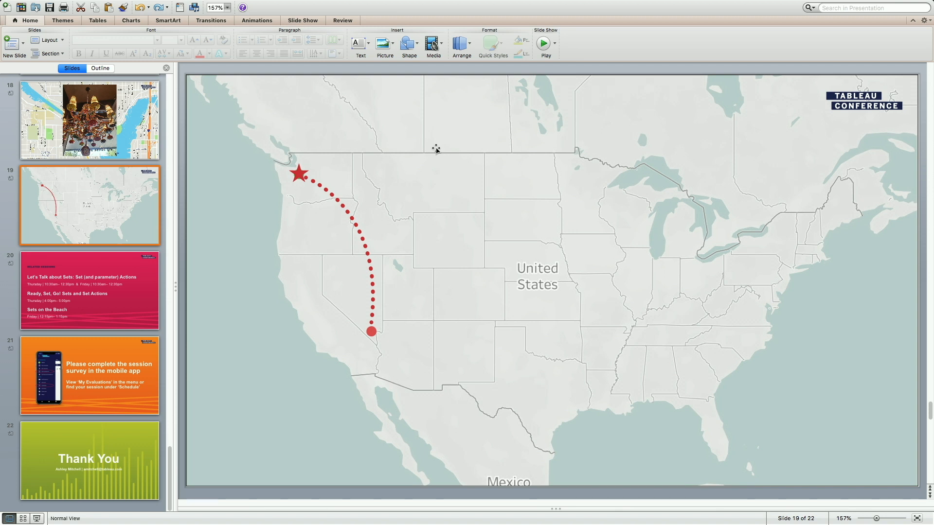
{"action": "mouse_move", "coordinate": [258, 3]}
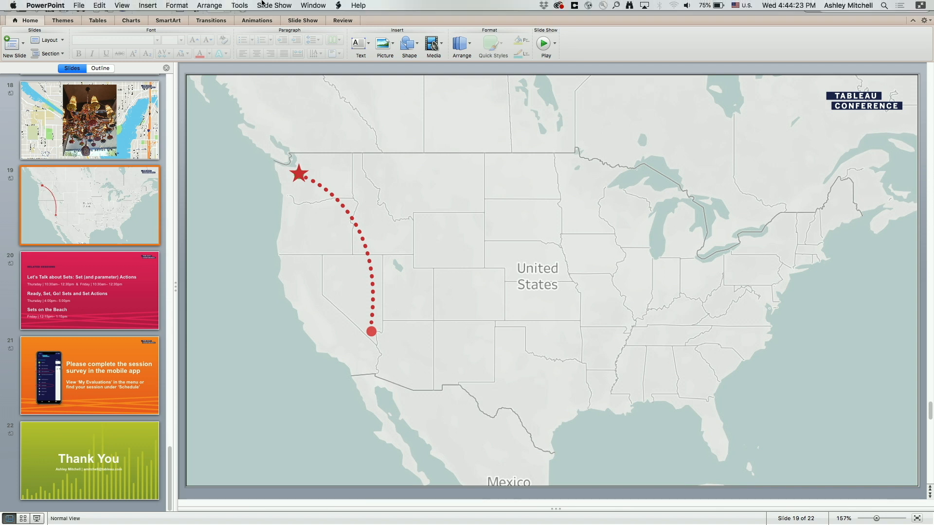
{"action": "left_click", "coordinate": [288, 10]}
{"action": "left_click", "coordinate": [288, 28]}
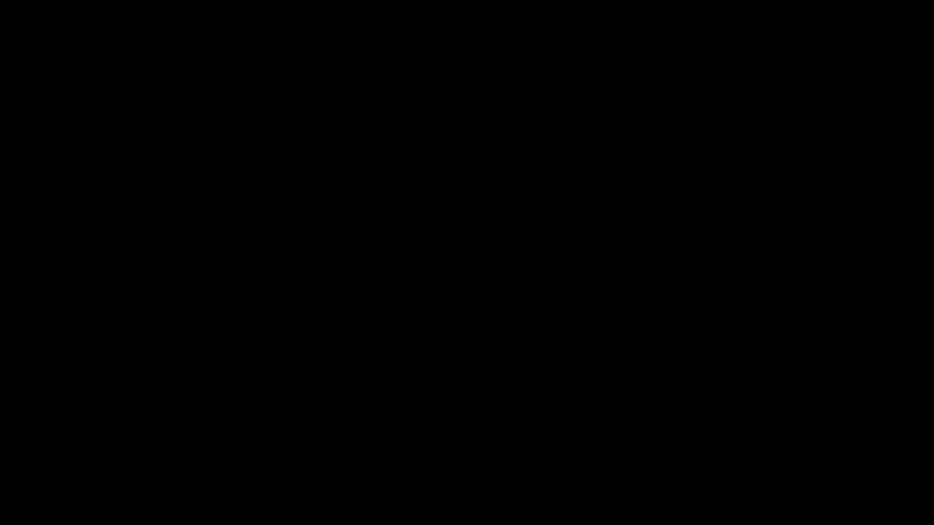